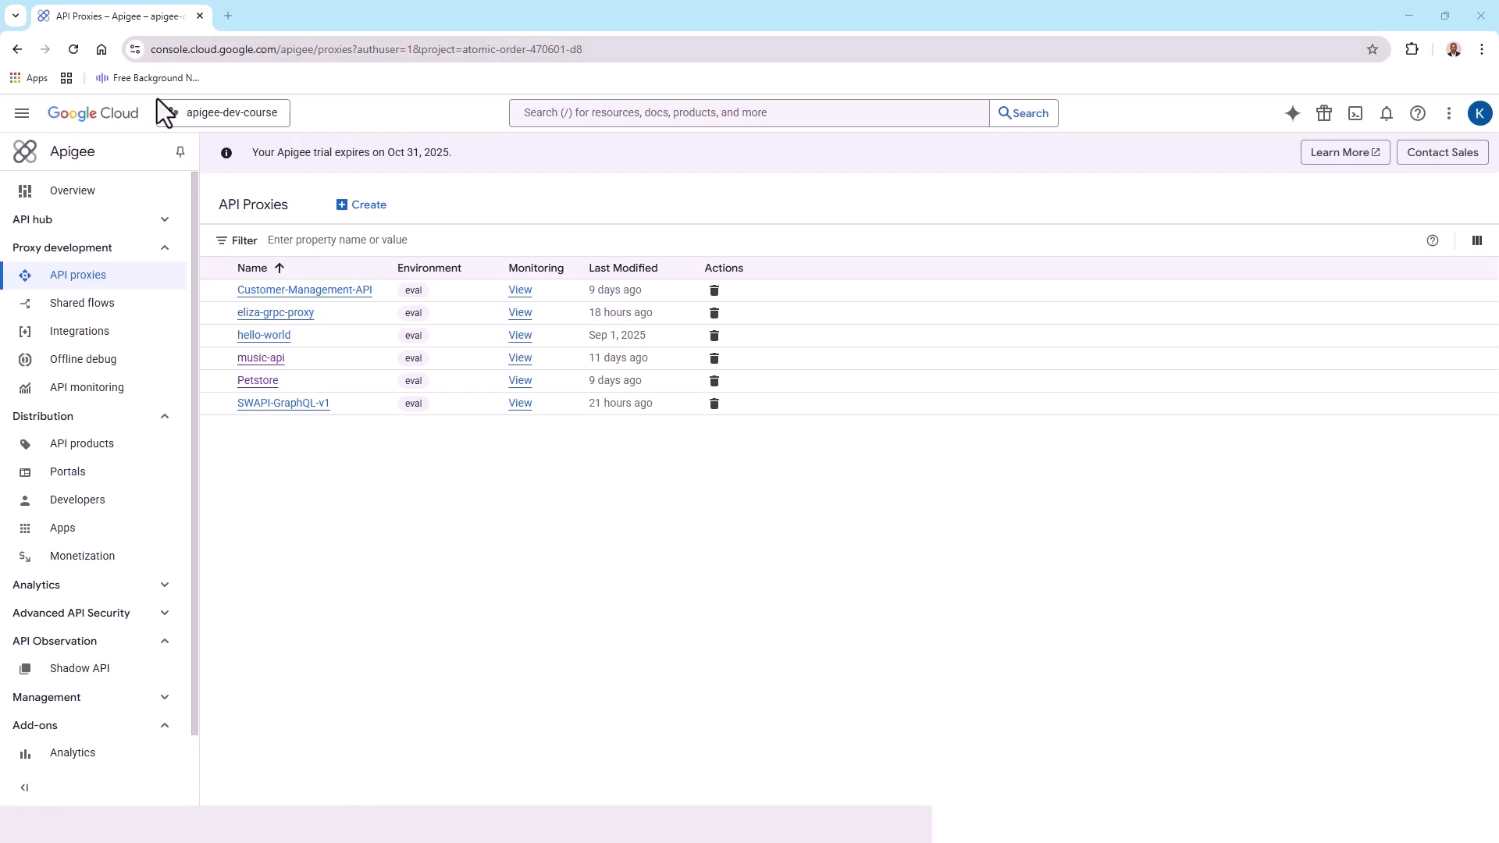
Open the full Google Cloud products catalogue from the console home page
left_click(119, 131)
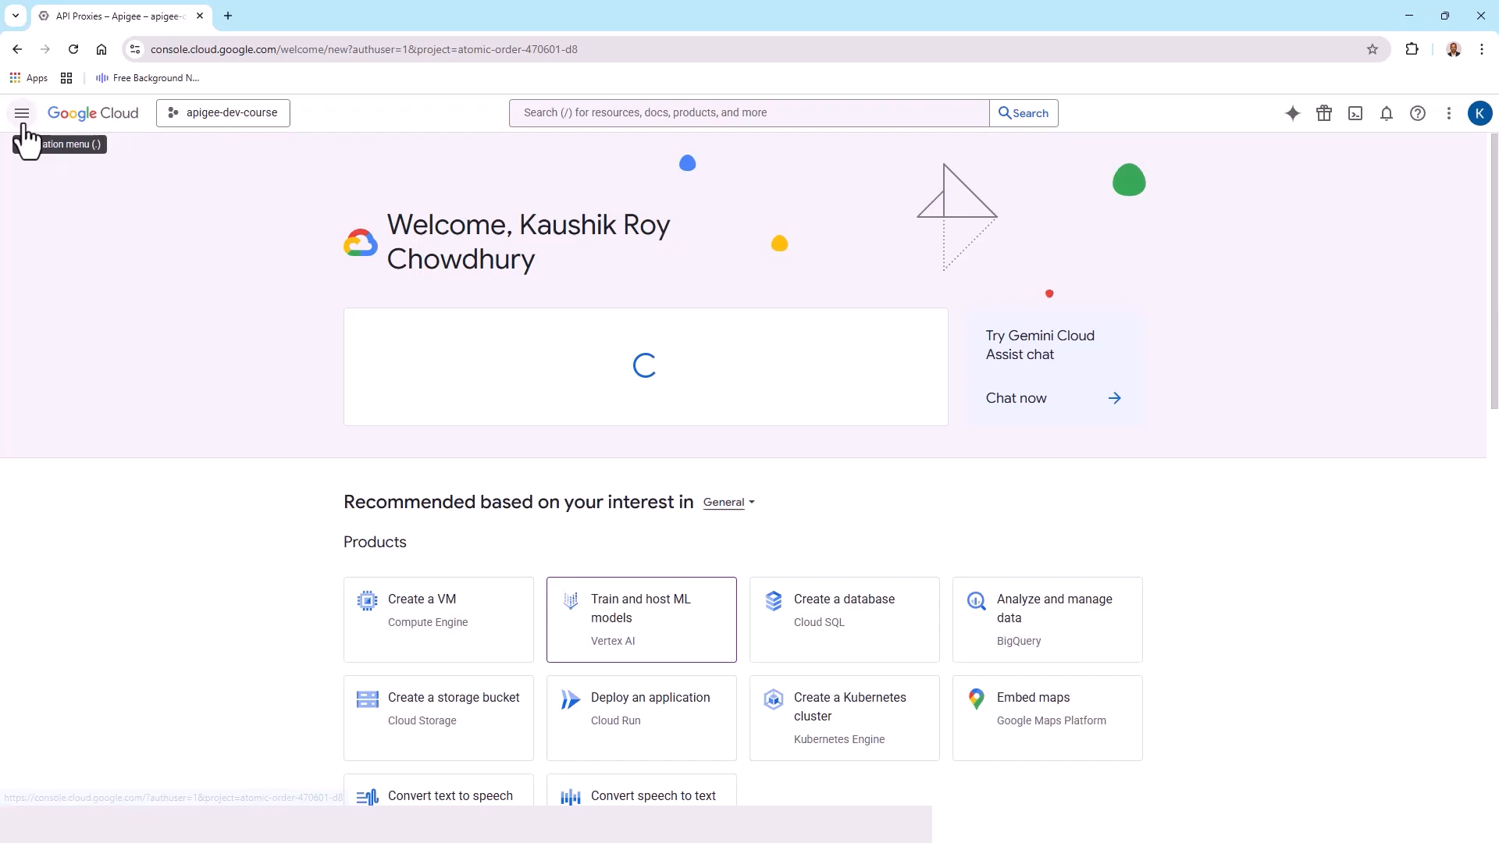
left_click(23, 114)
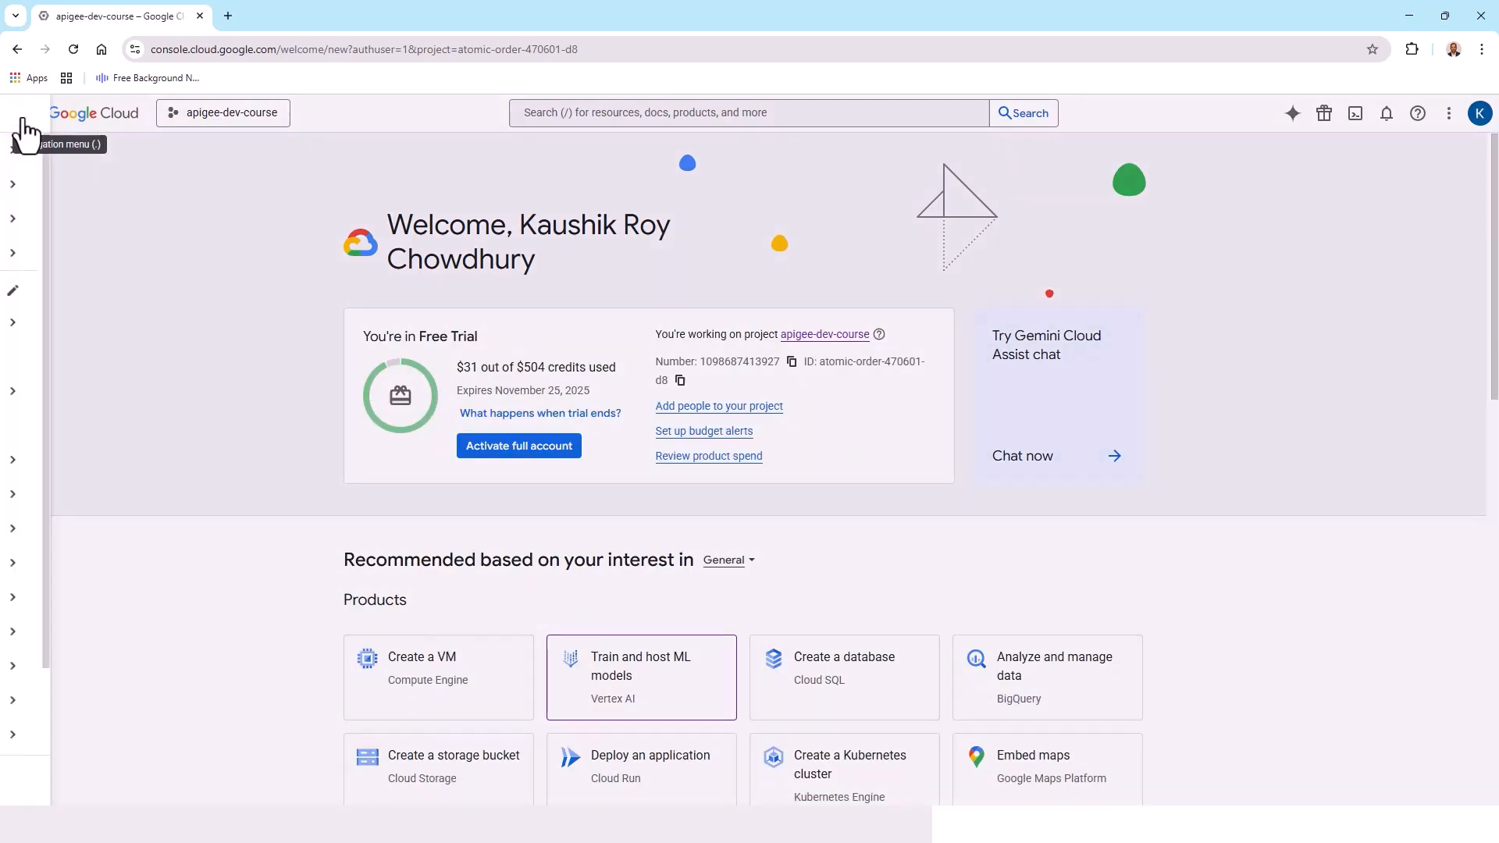
mouse_move(181, 403)
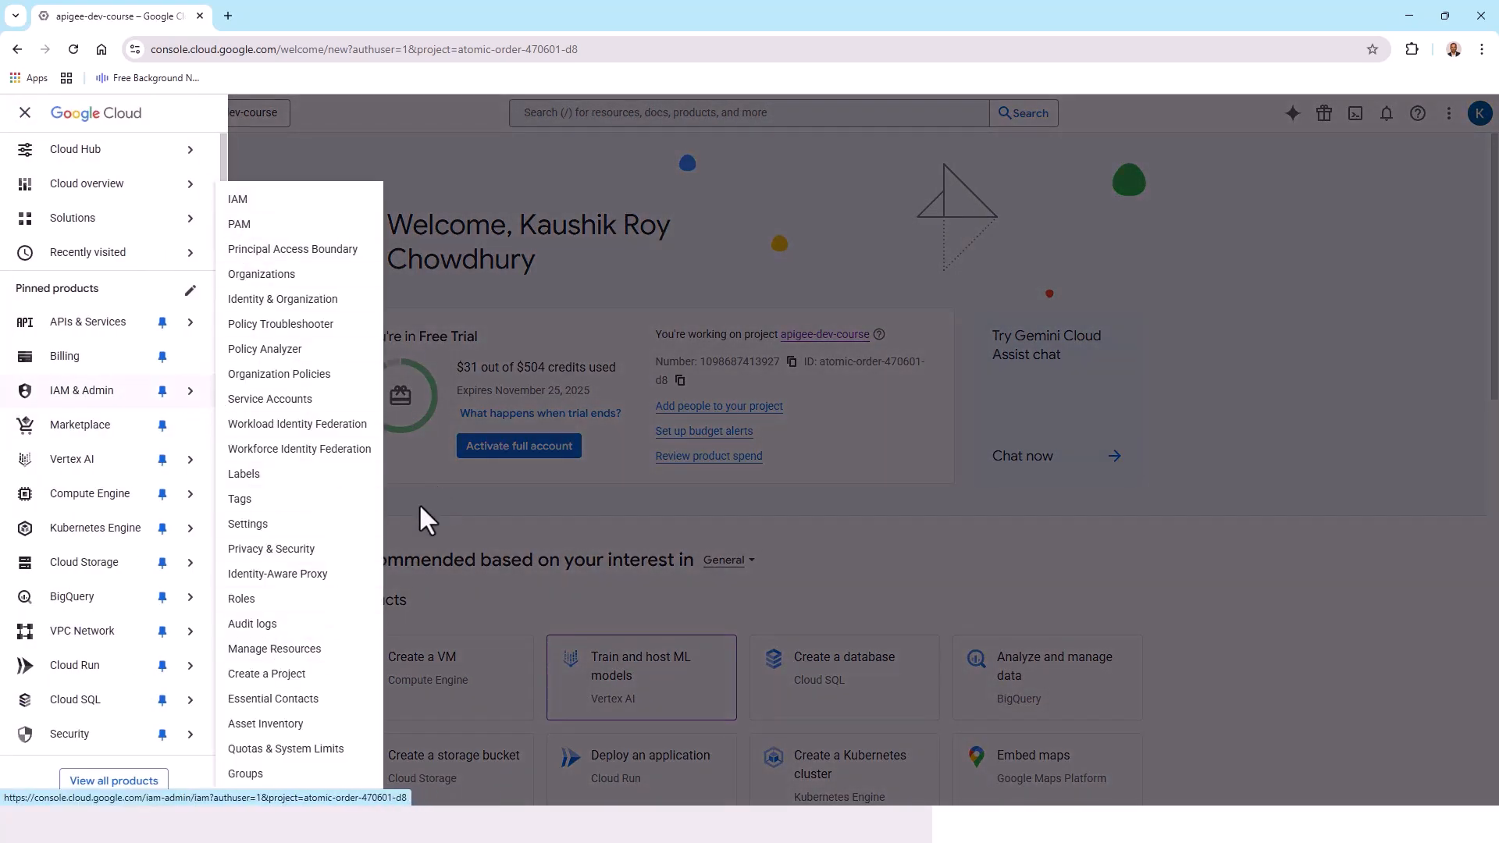
scroll(83, 770, "down", 2)
left_click(95, 787)
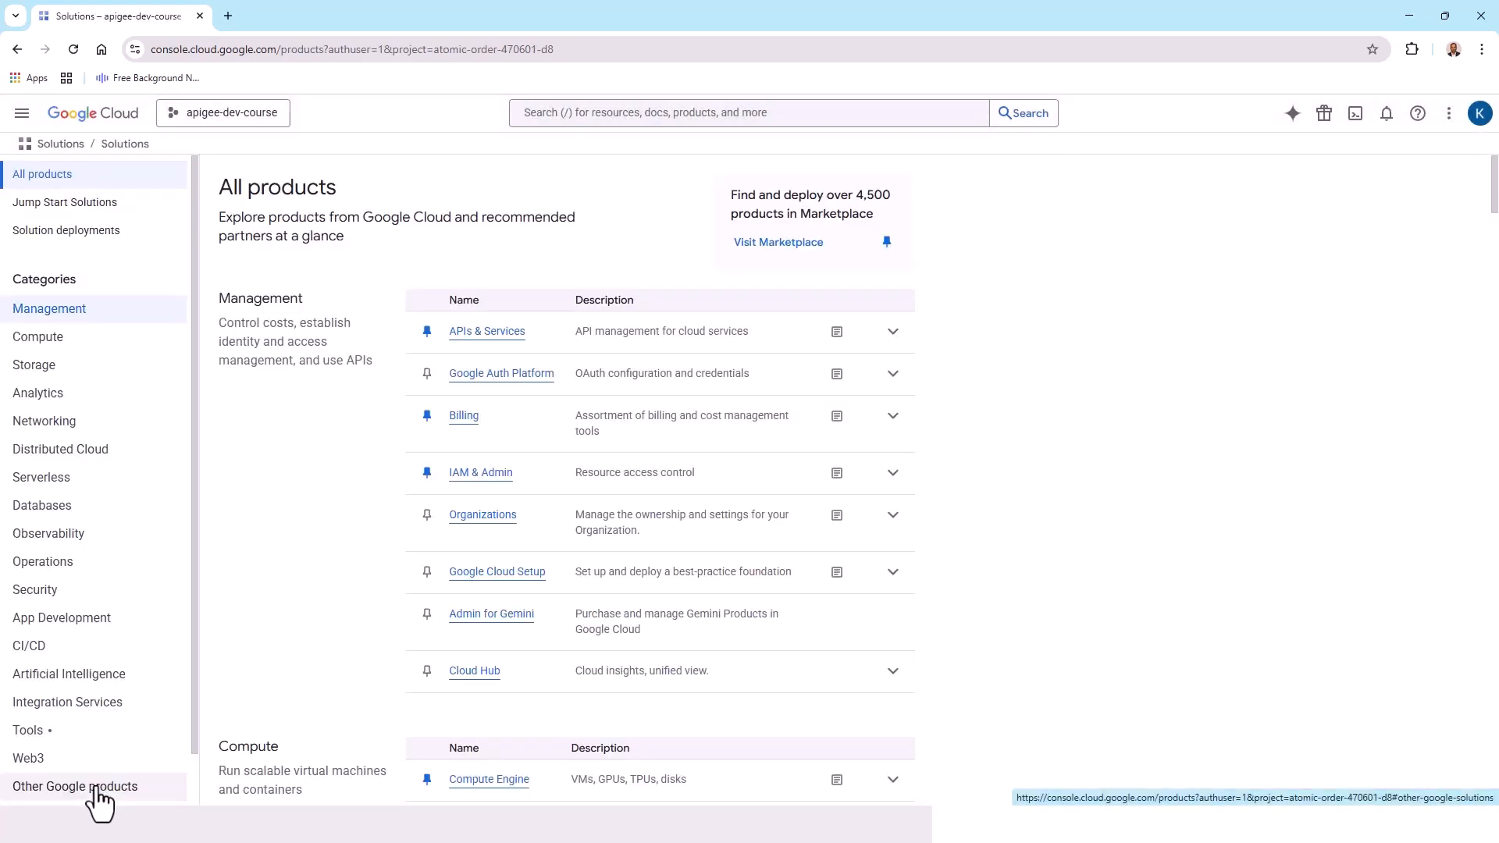
Open Apigee from the Integration Services category and go to its API proxies list
left_click(90, 710)
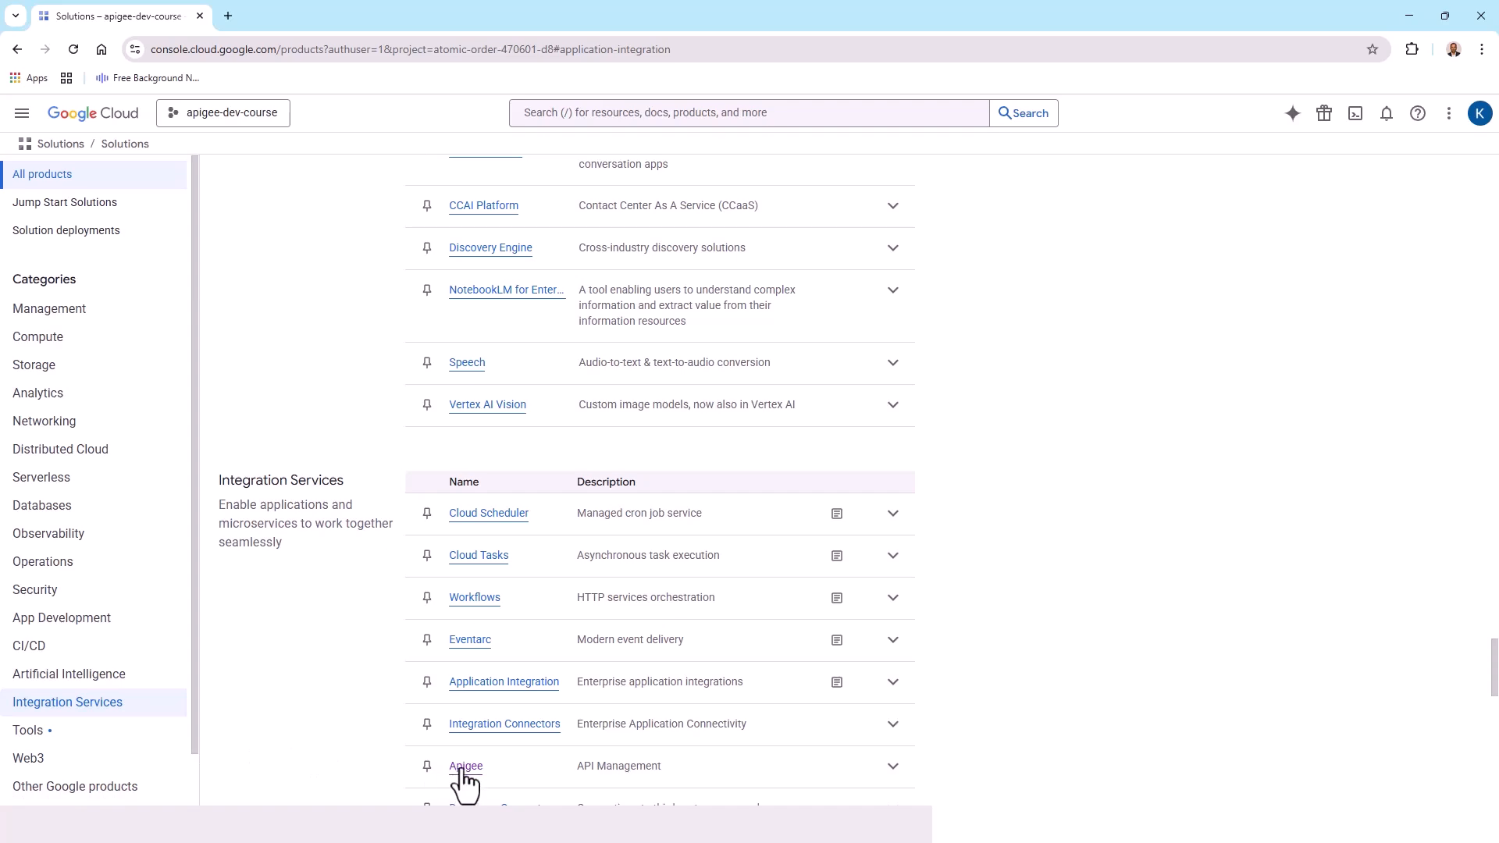
left_click(463, 772)
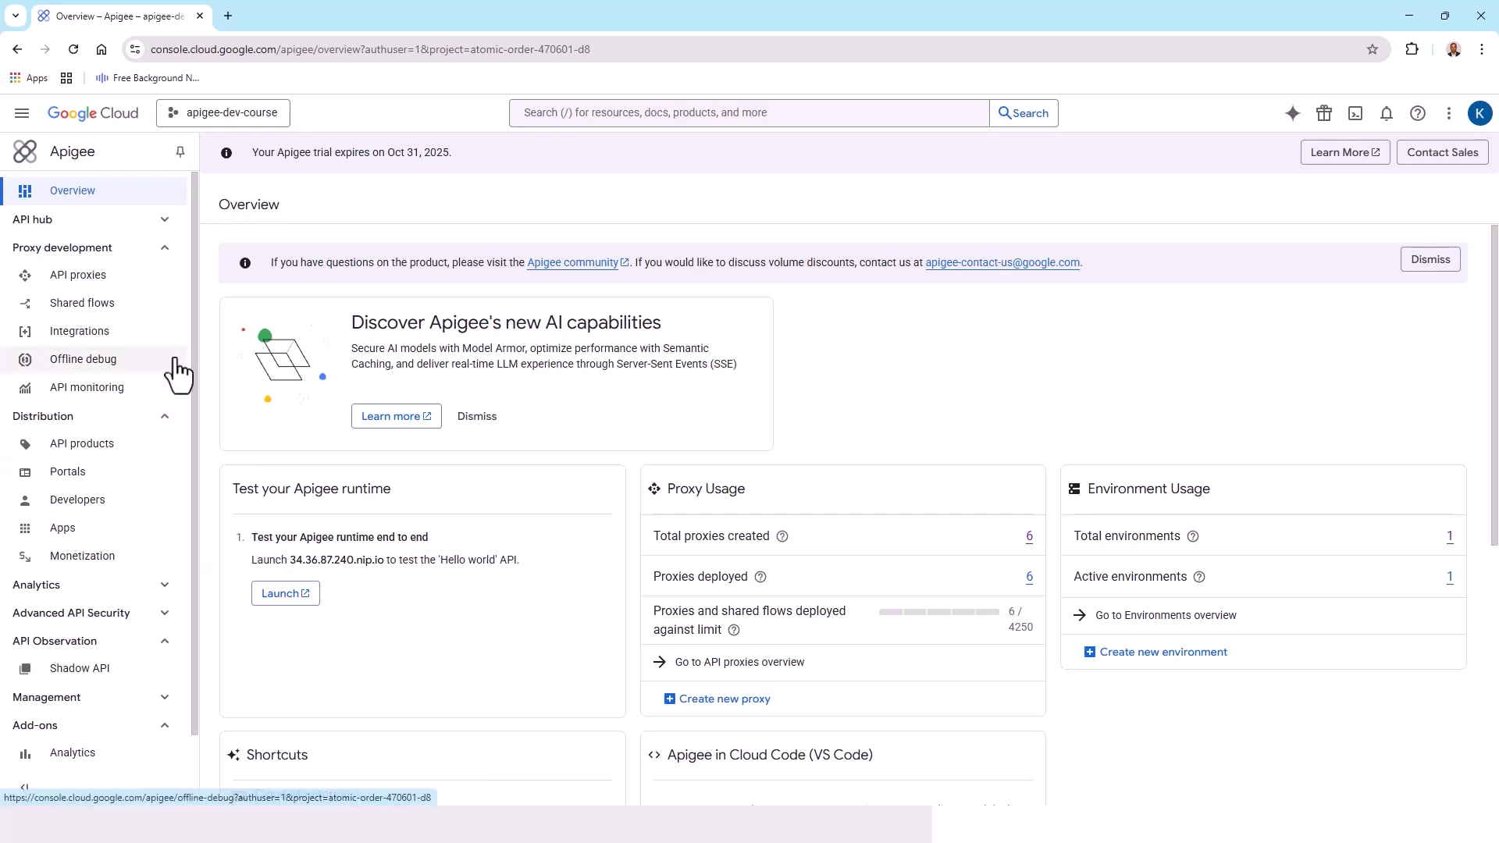
left_click(68, 278)
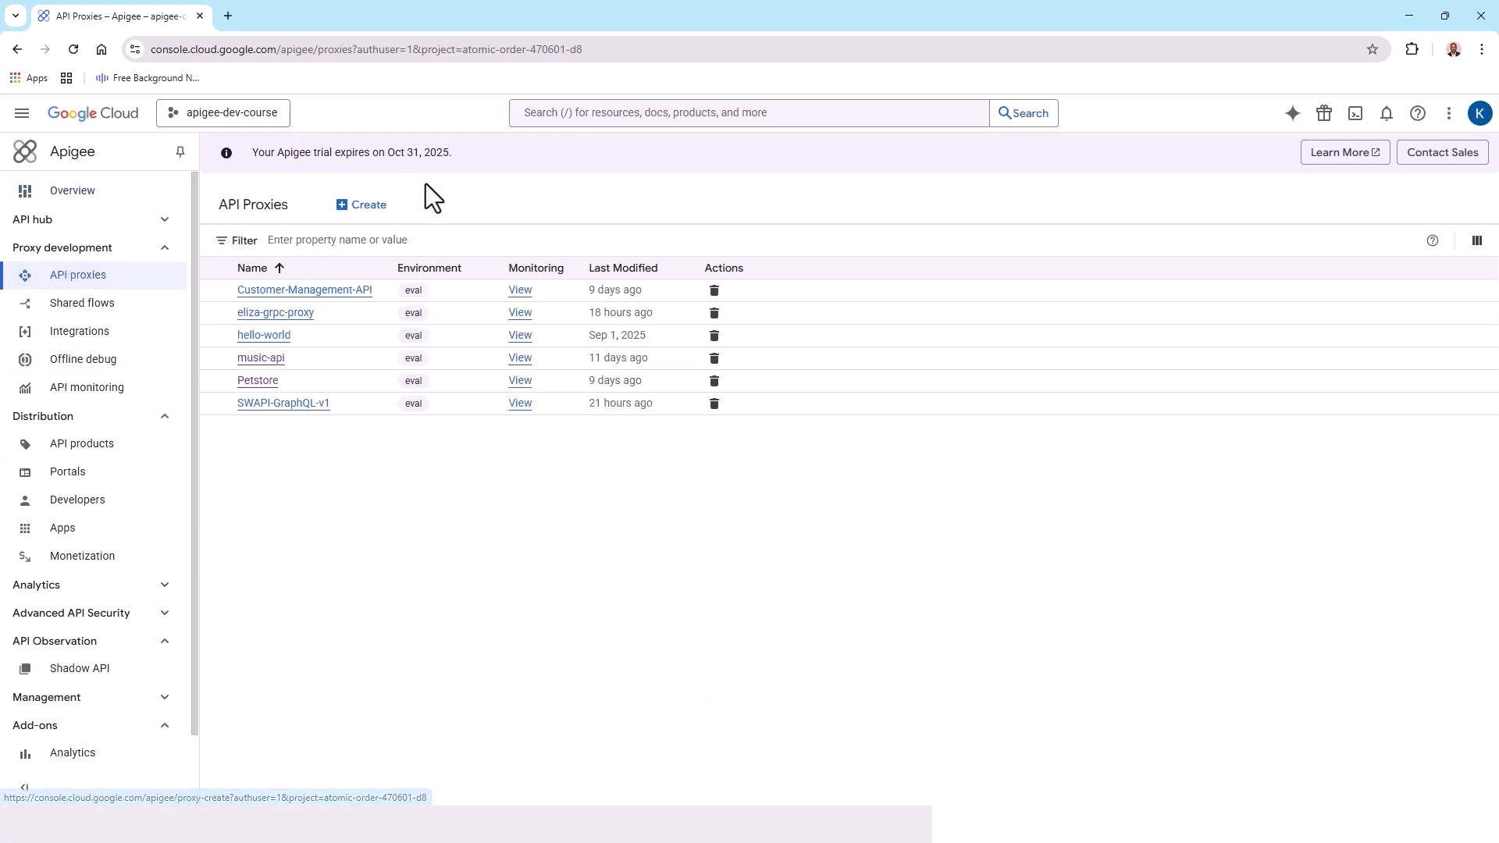
left_click(369, 206)
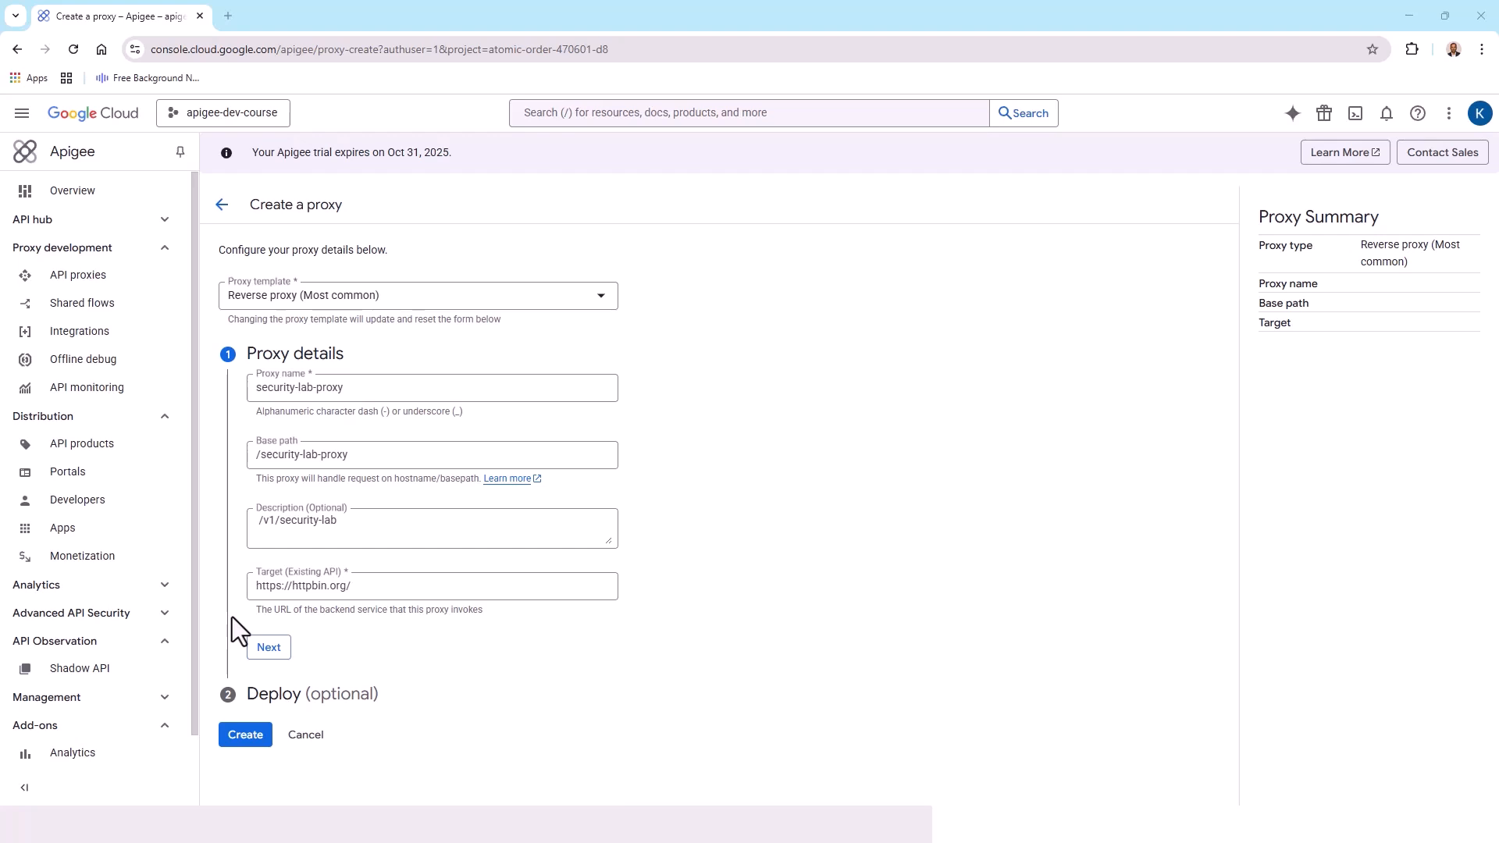
left_click(269, 648)
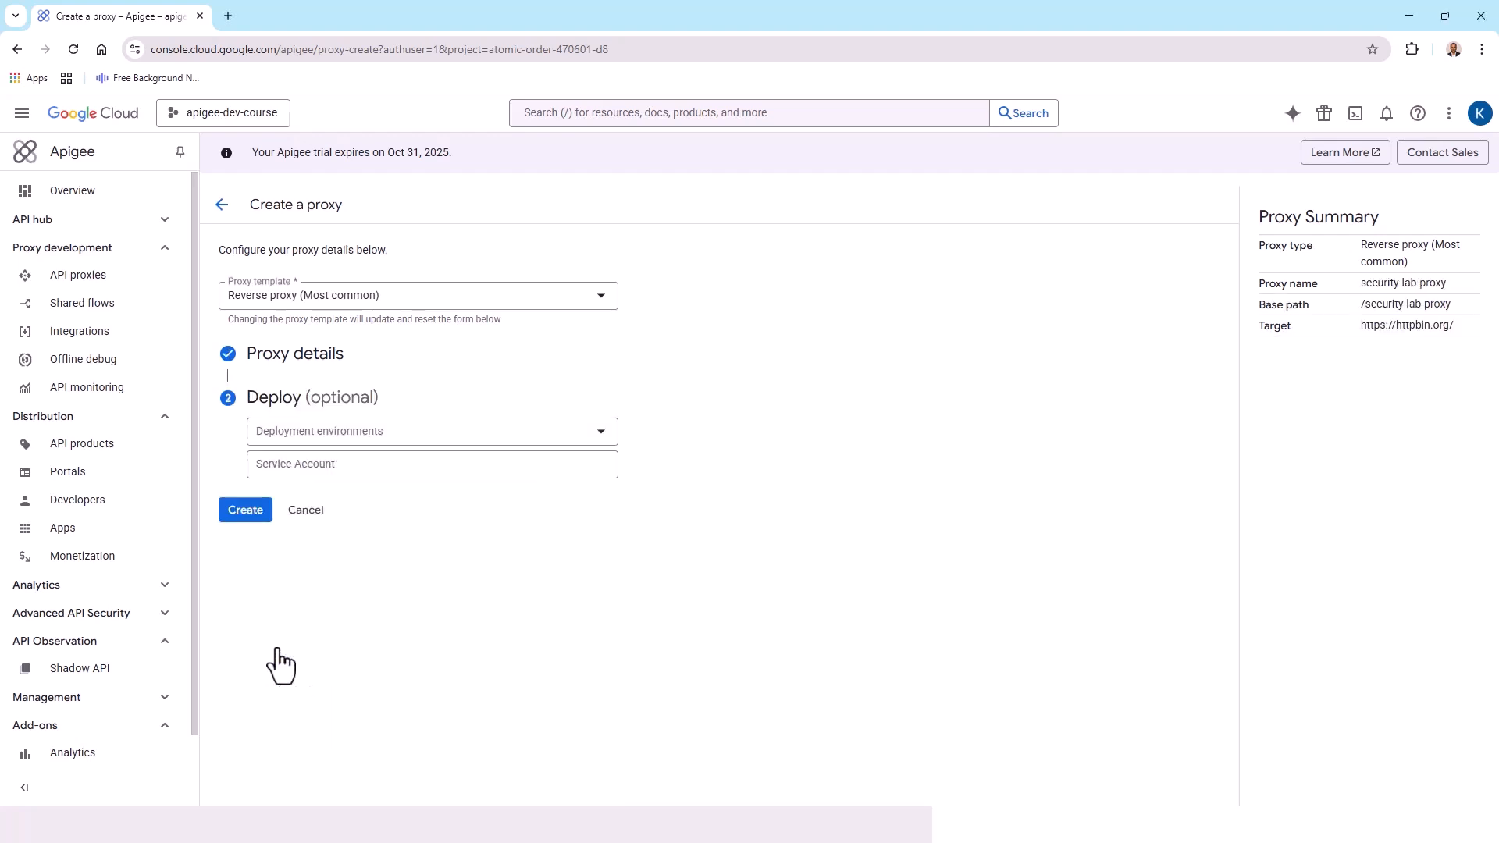
Choose the eval deployment environment and create the proxy
left_click(603, 437)
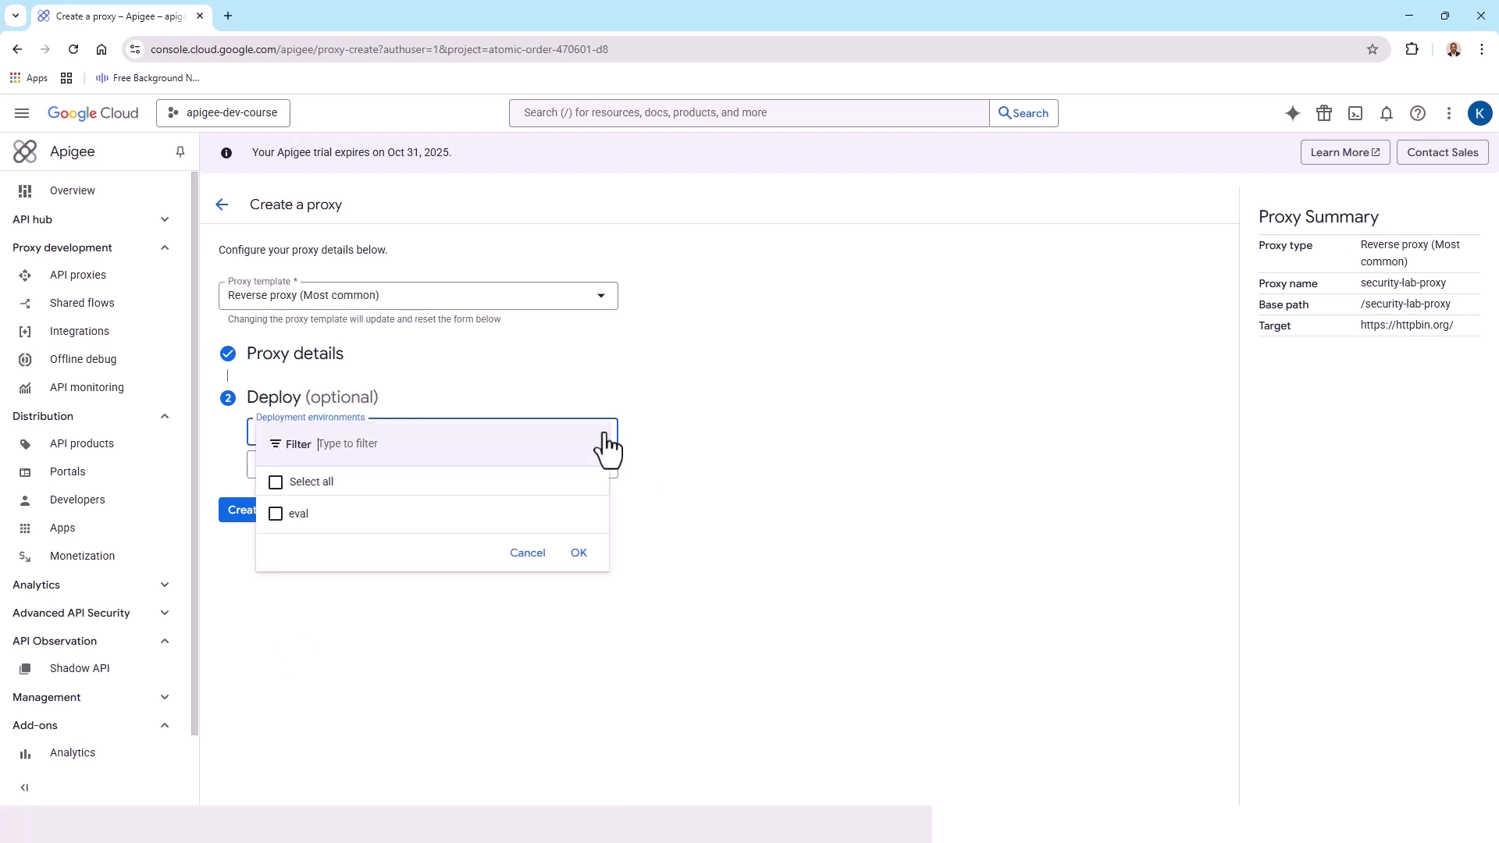
left_click(280, 516)
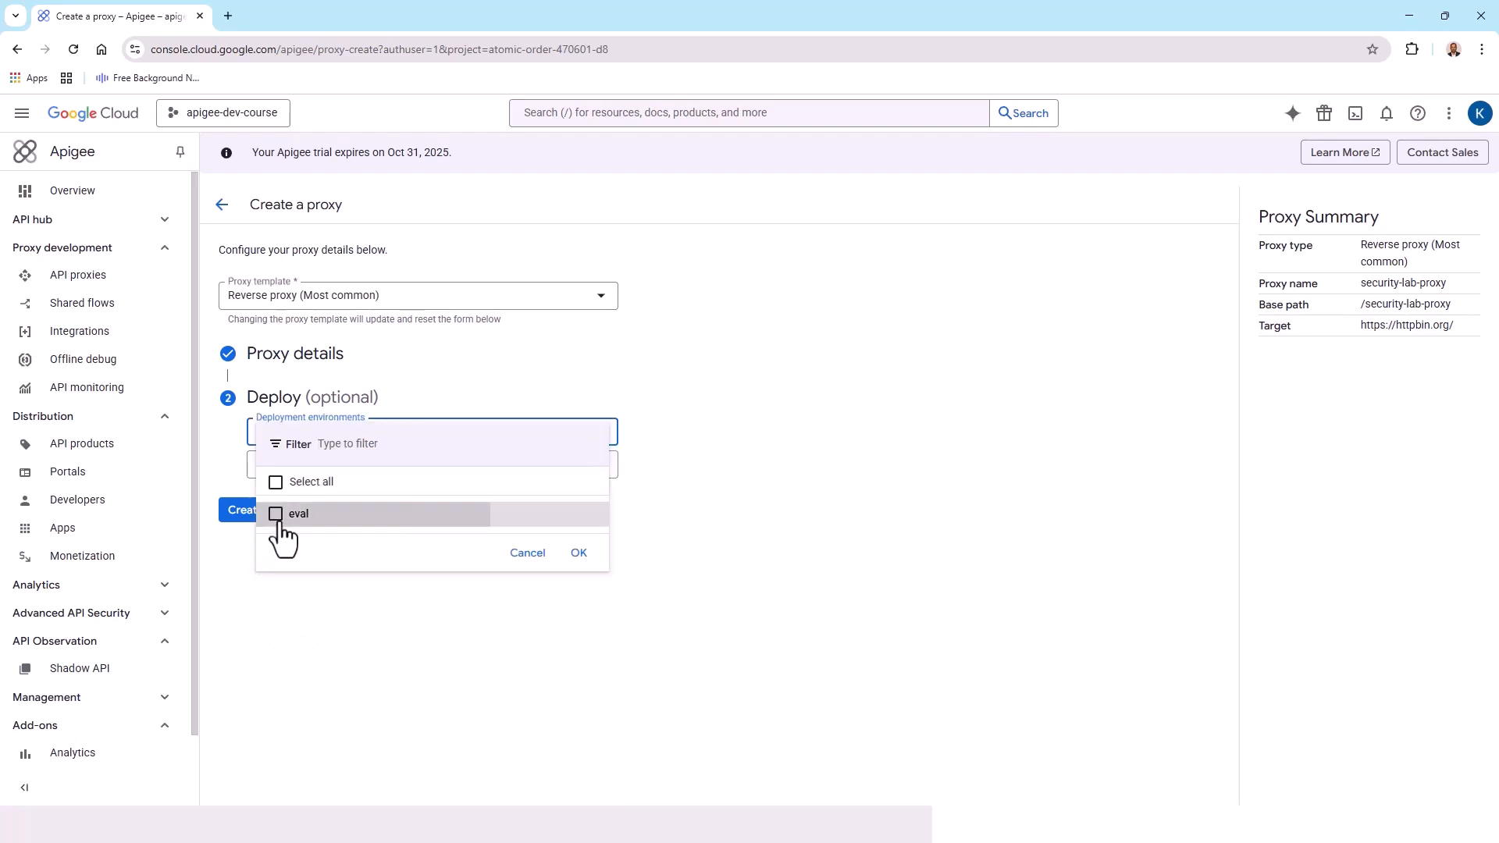
left_click(581, 555)
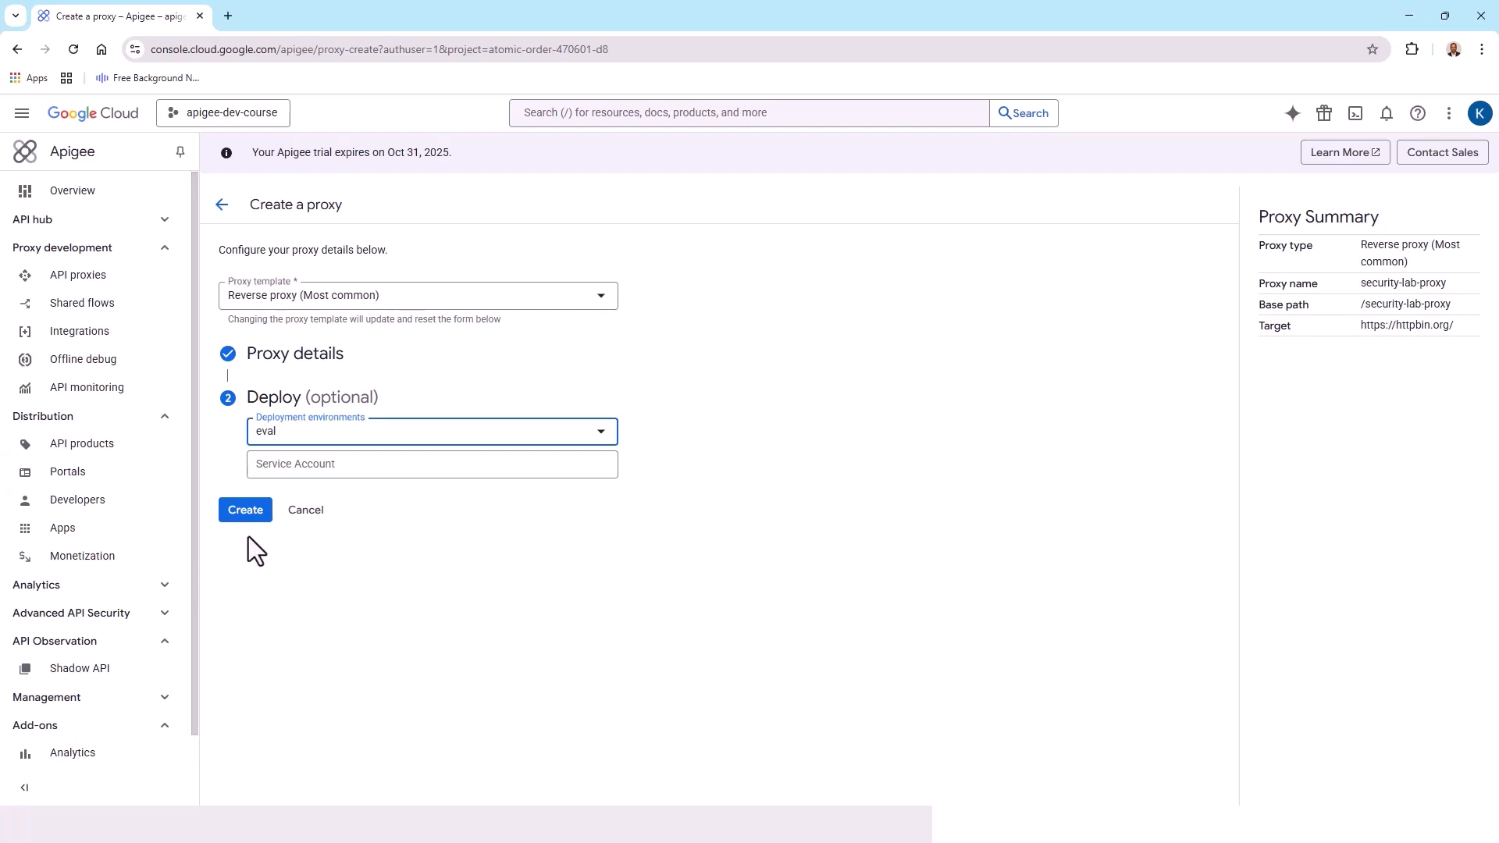
left_click(248, 512)
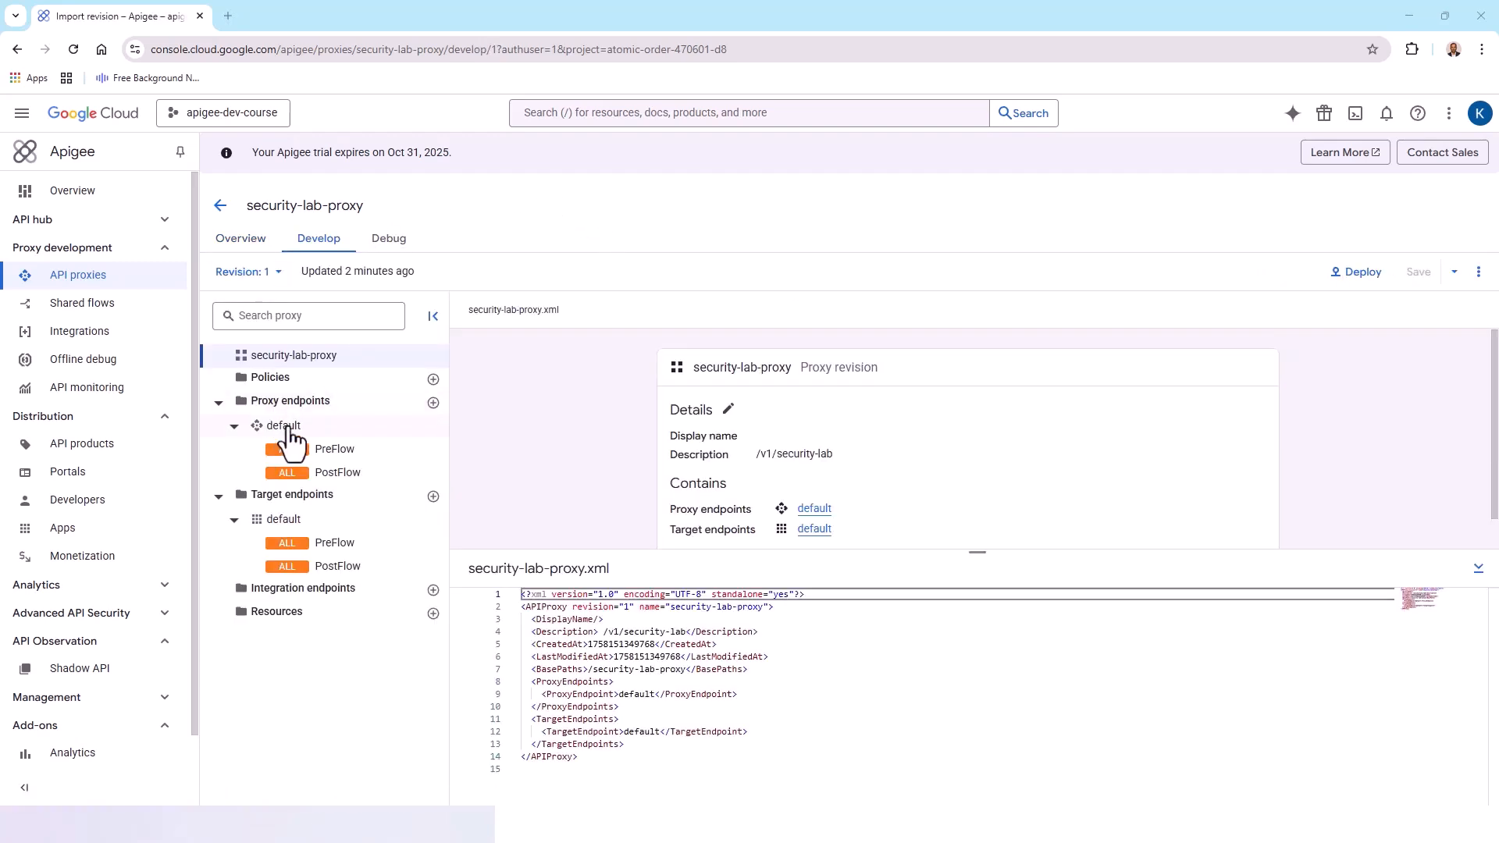
Open the default proxy endpoint and toggle its XML panel to view the flow
left_click(285, 428)
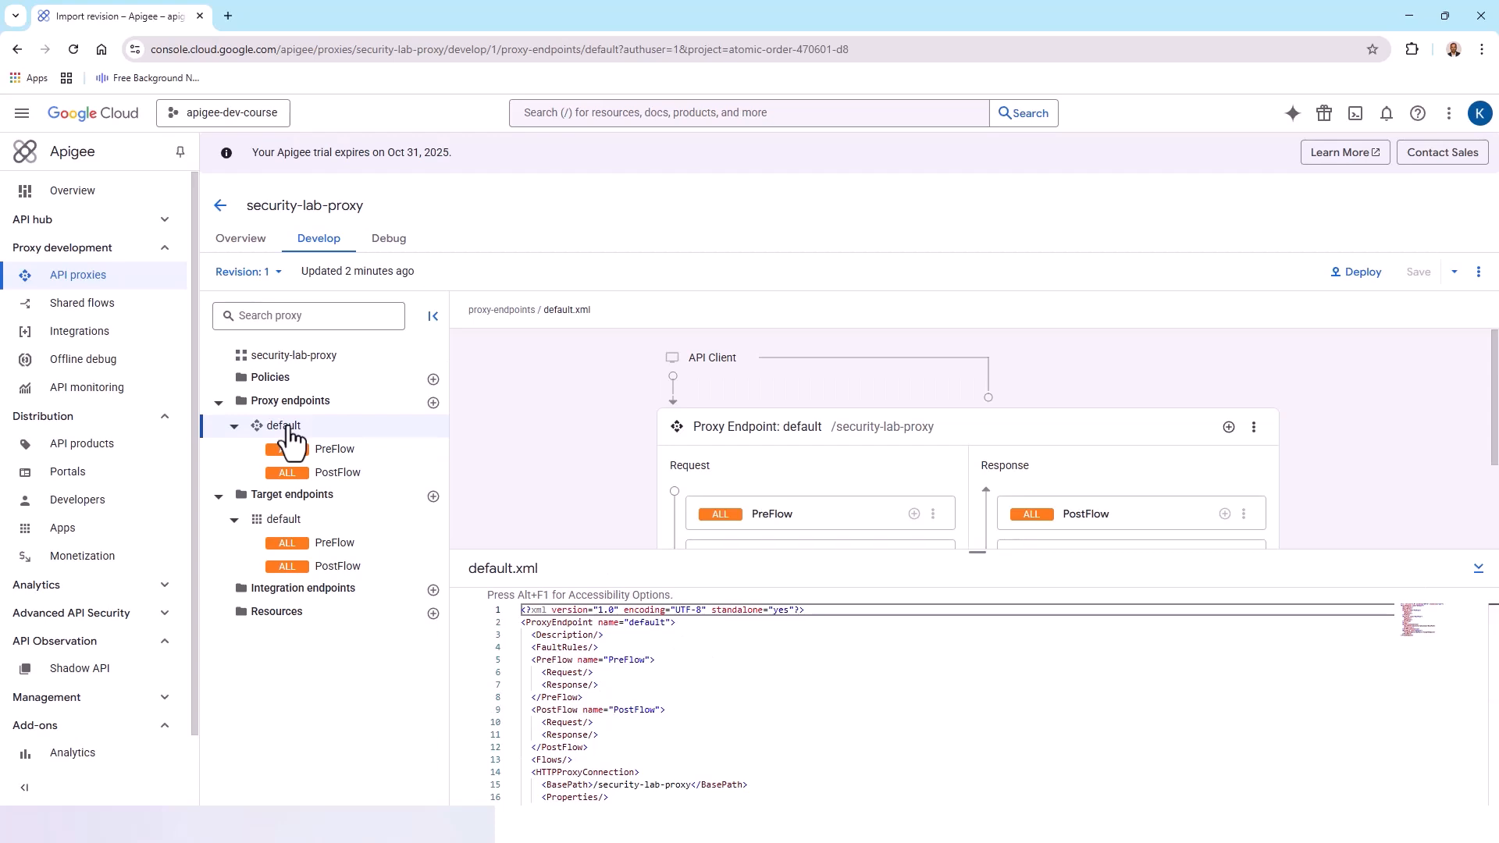
left_click(1479, 574)
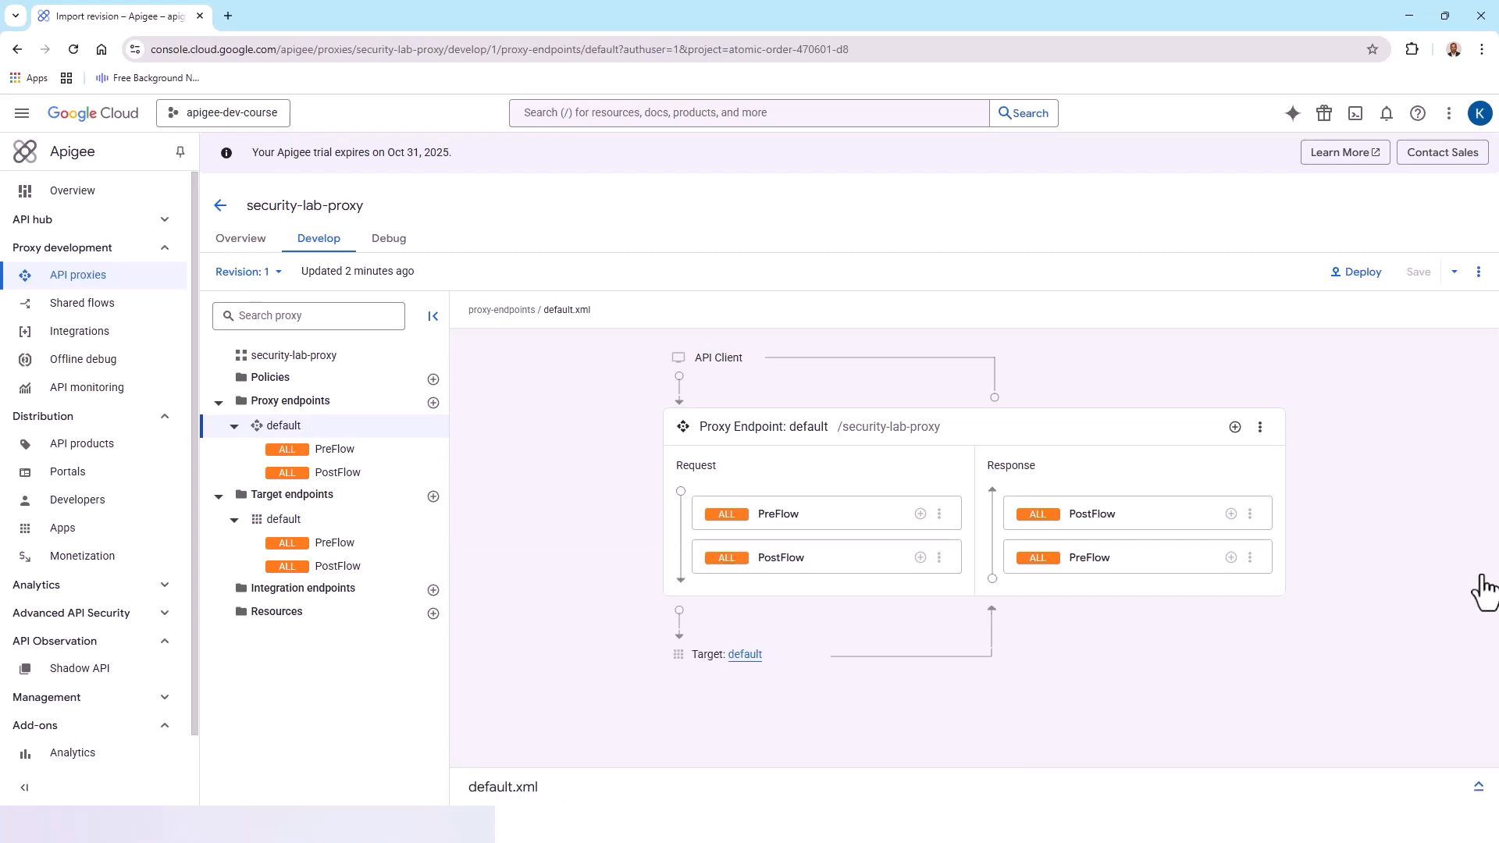
left_click(1477, 790)
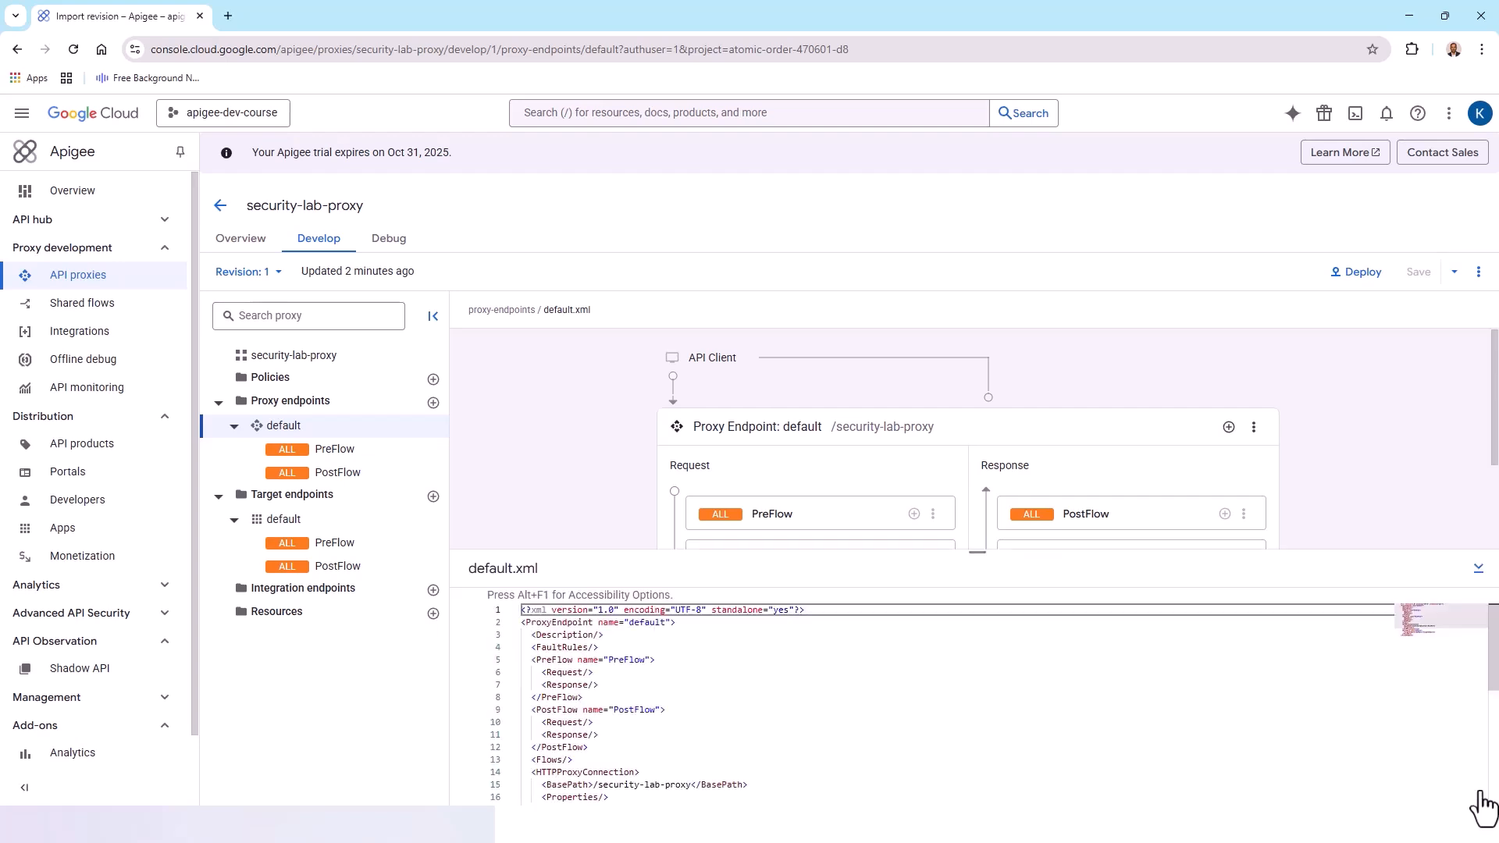
left_click(1477, 578)
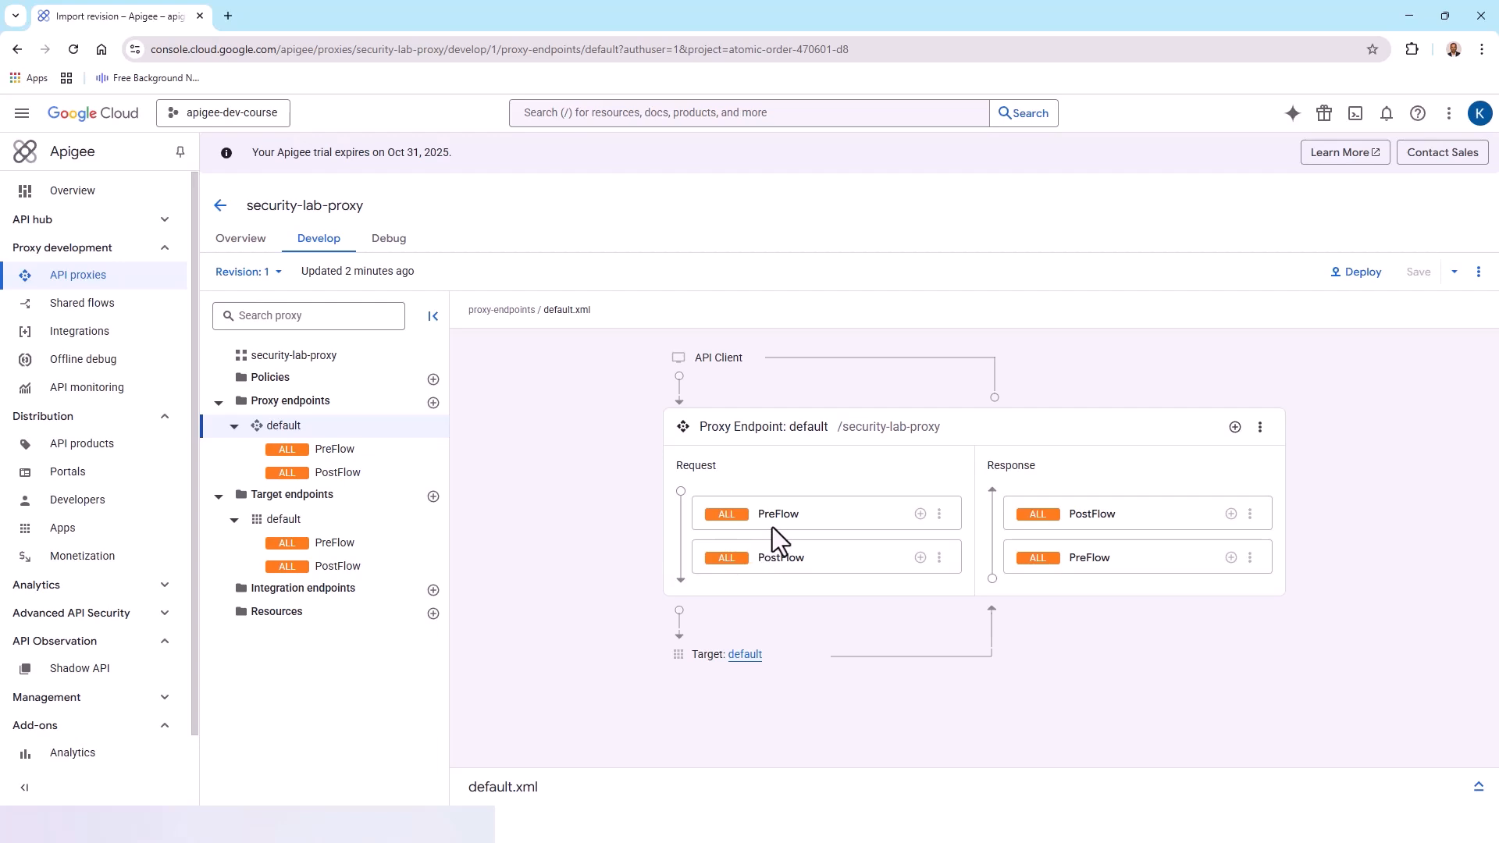
Add a new Verify API Key policy step to the proxy endpoint's request PreFlow
left_click(920, 515)
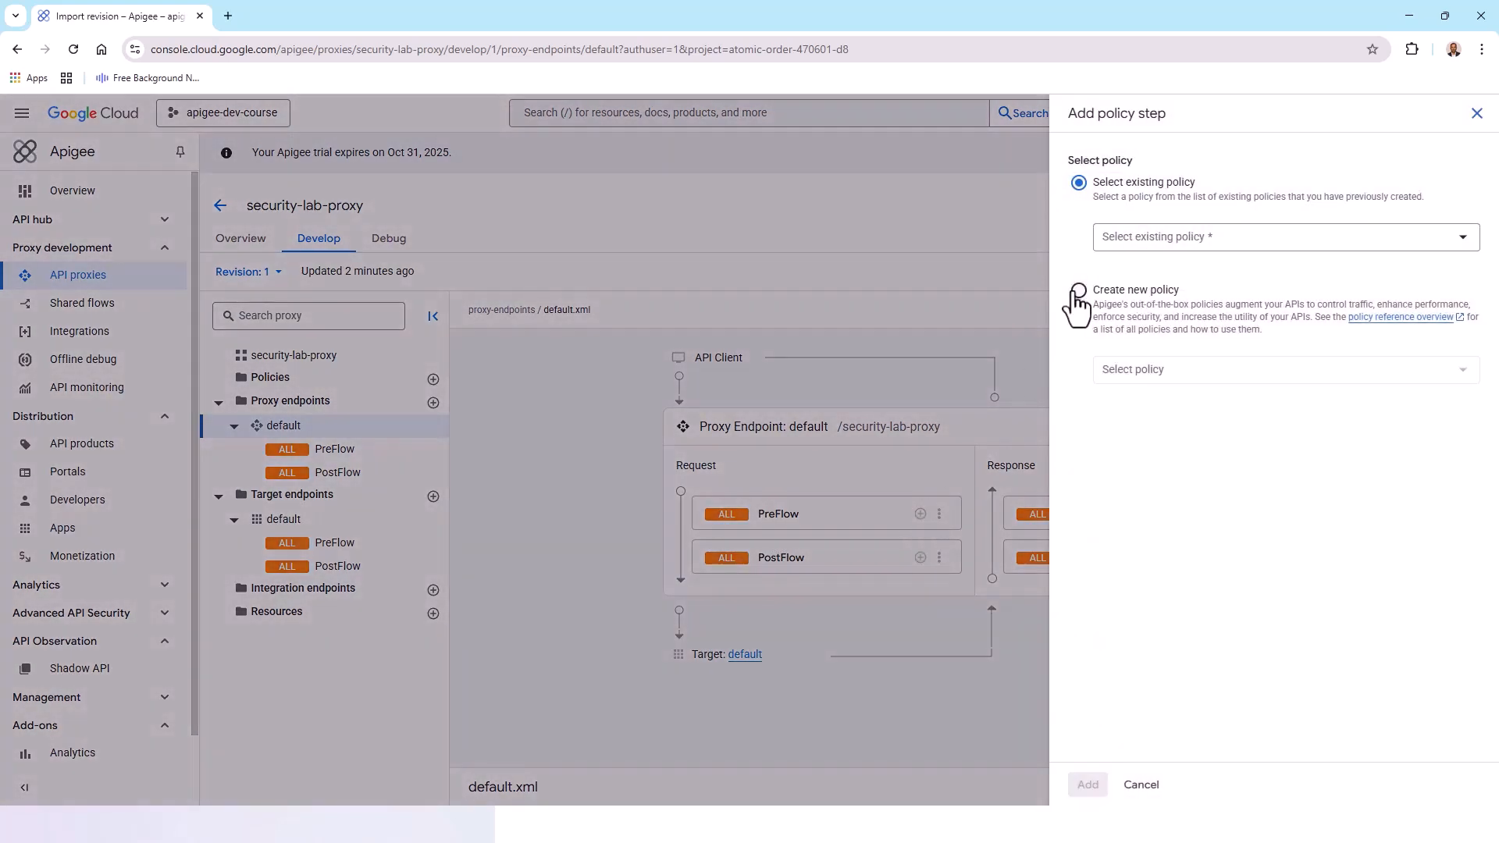
left_click(1079, 291)
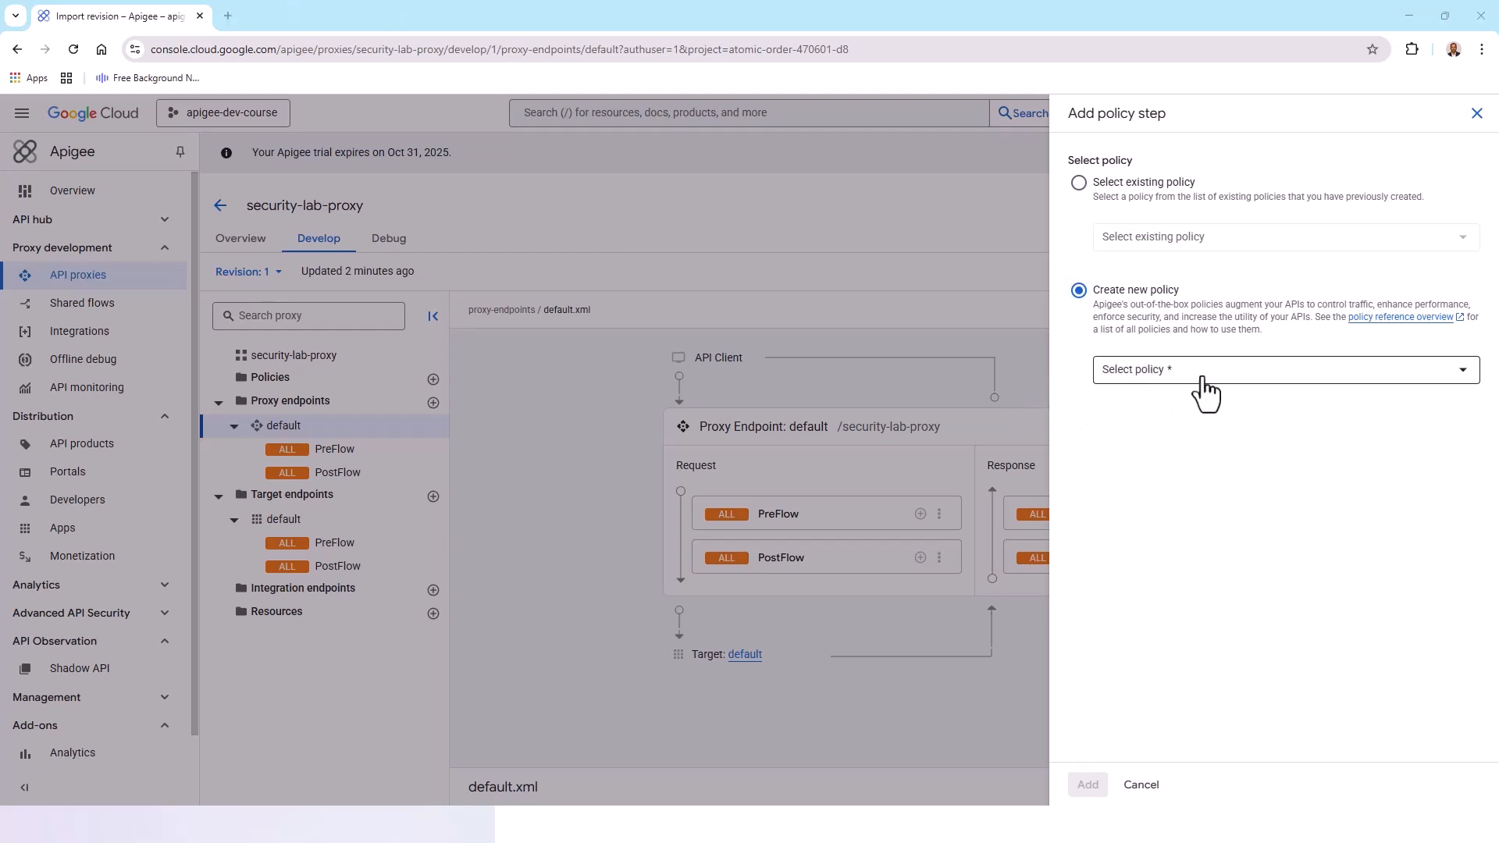
left_click(1460, 383)
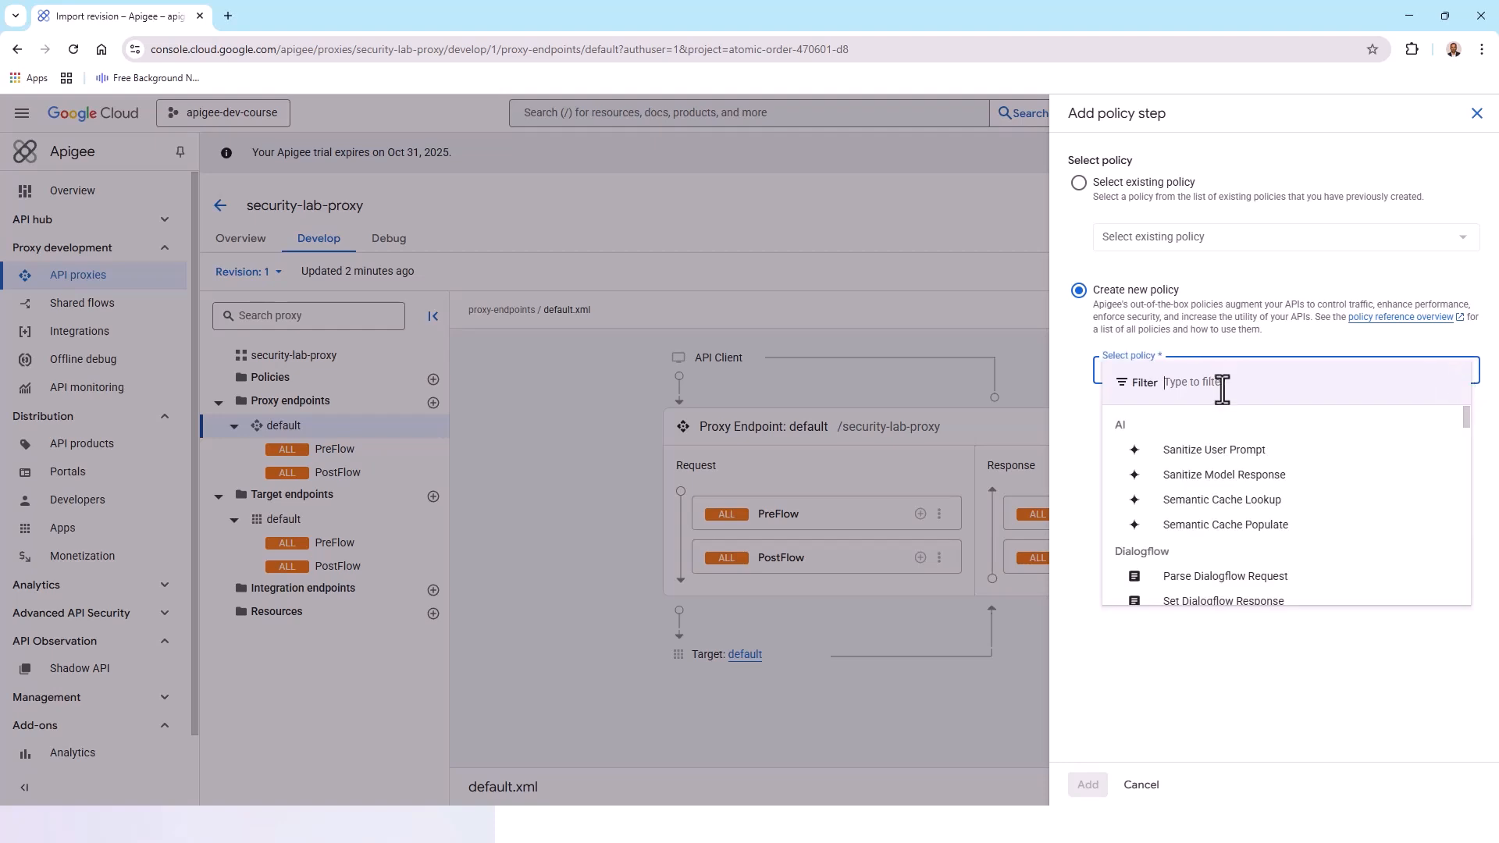
type("Ver")
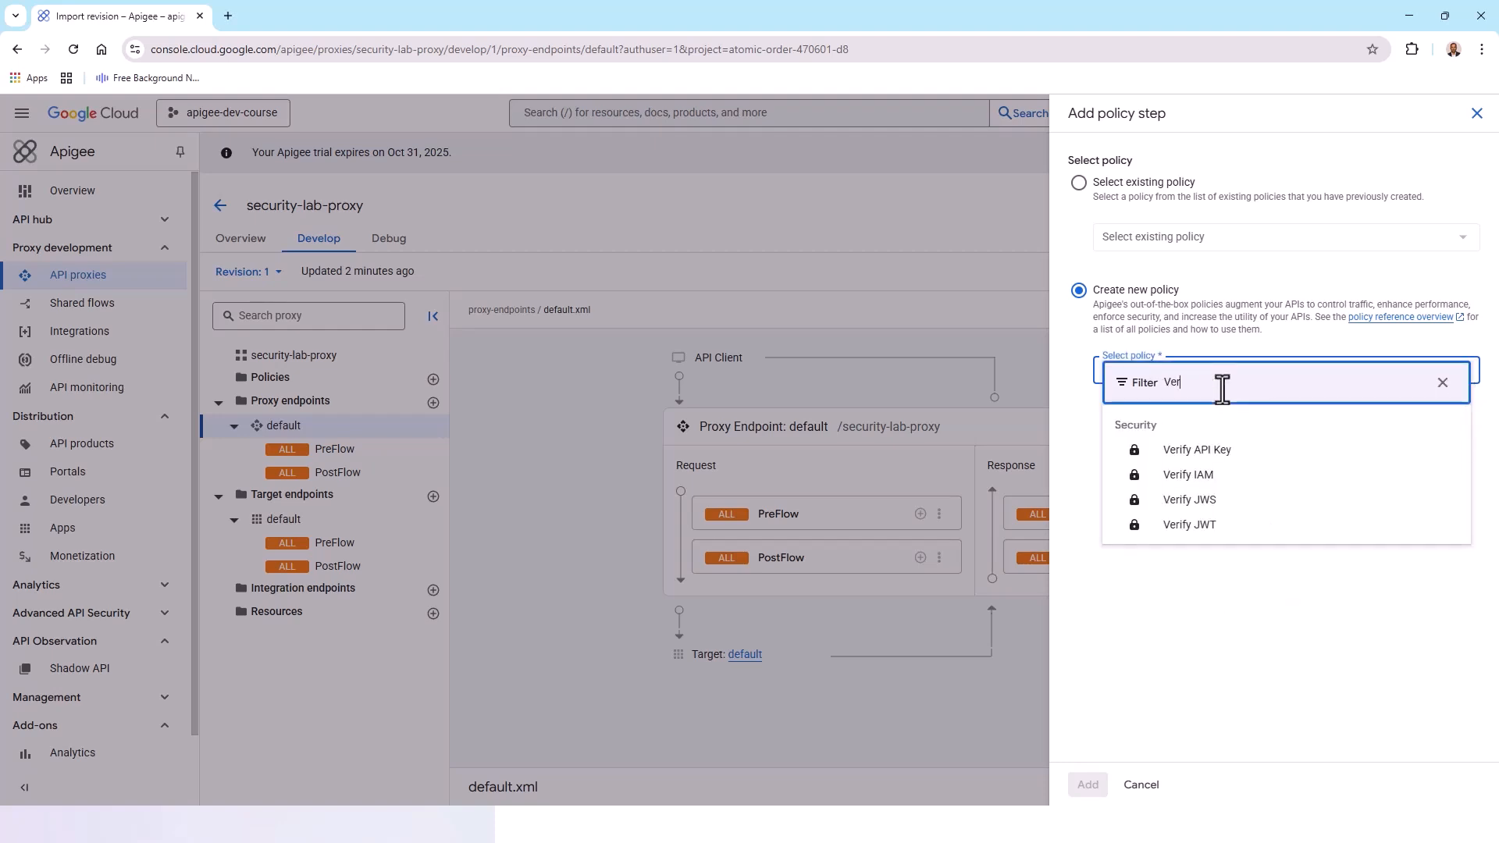
left_click(1221, 442)
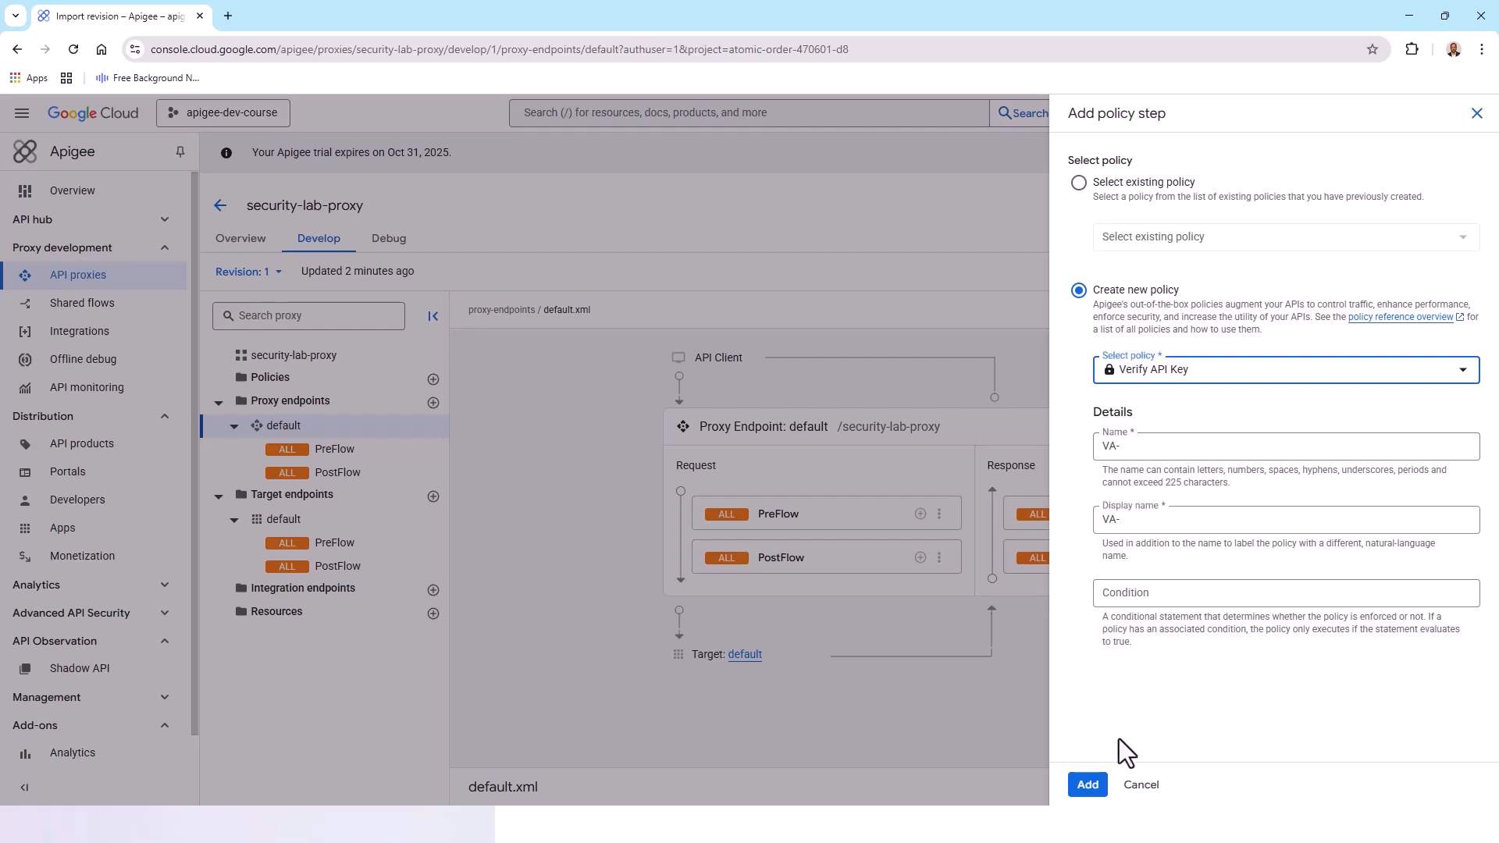
left_click(1088, 785)
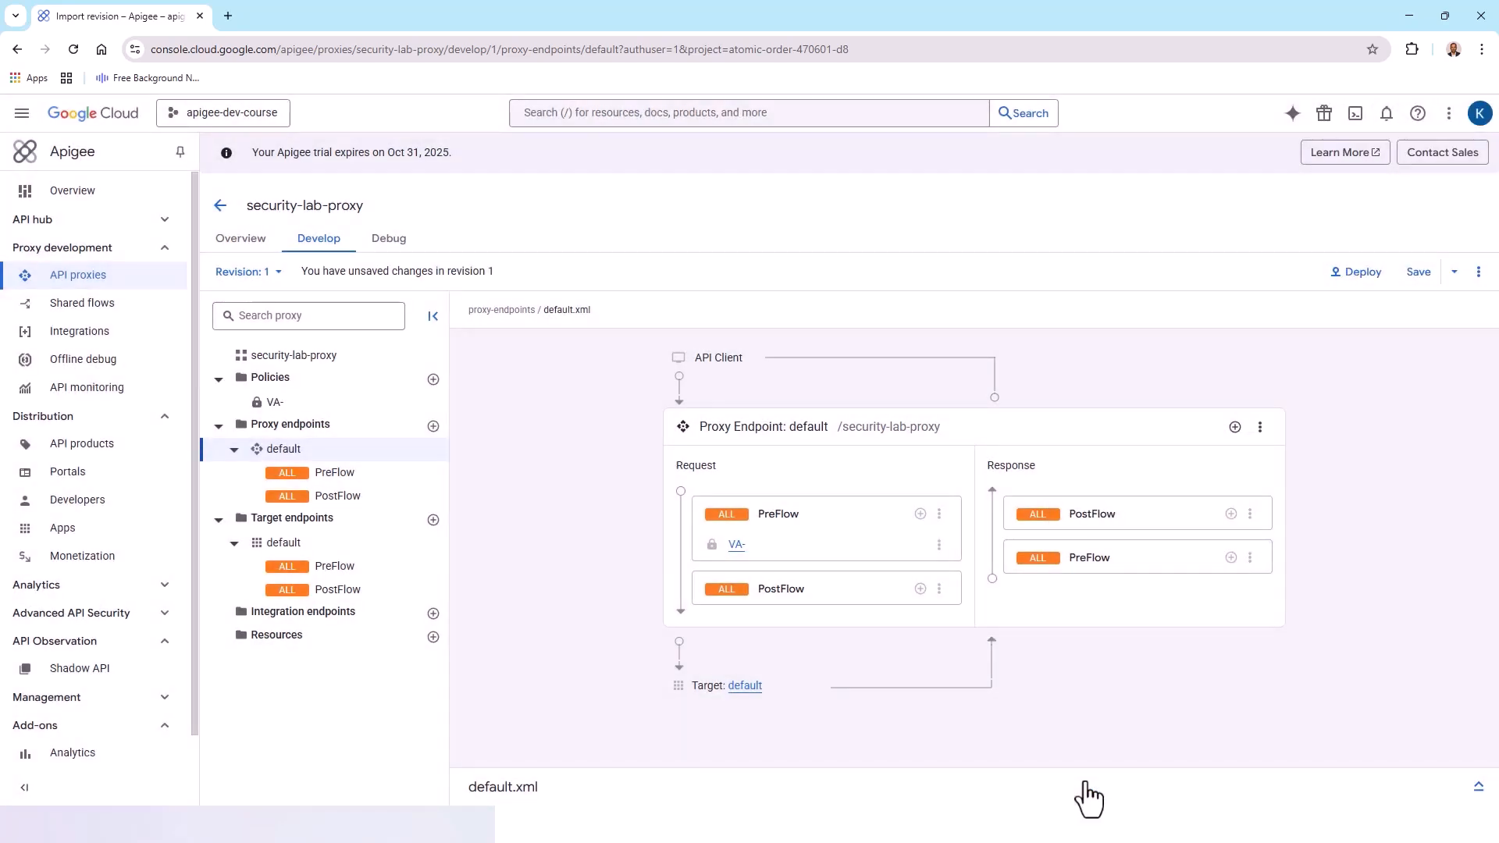
Open the attached VA- policy's XML and save the proxy changes as a new revision
left_click(742, 556)
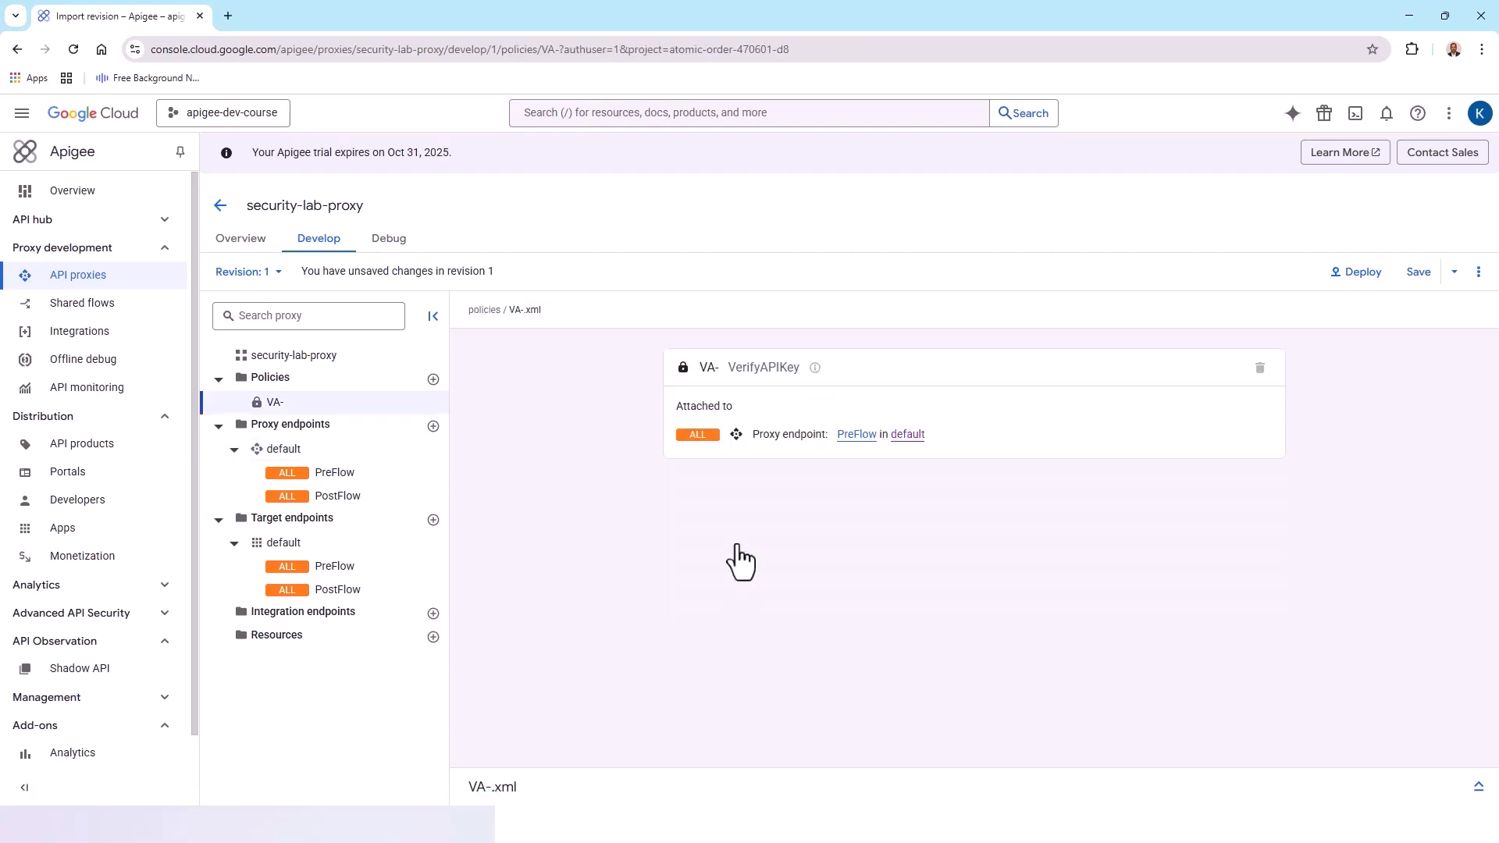
left_click(1478, 787)
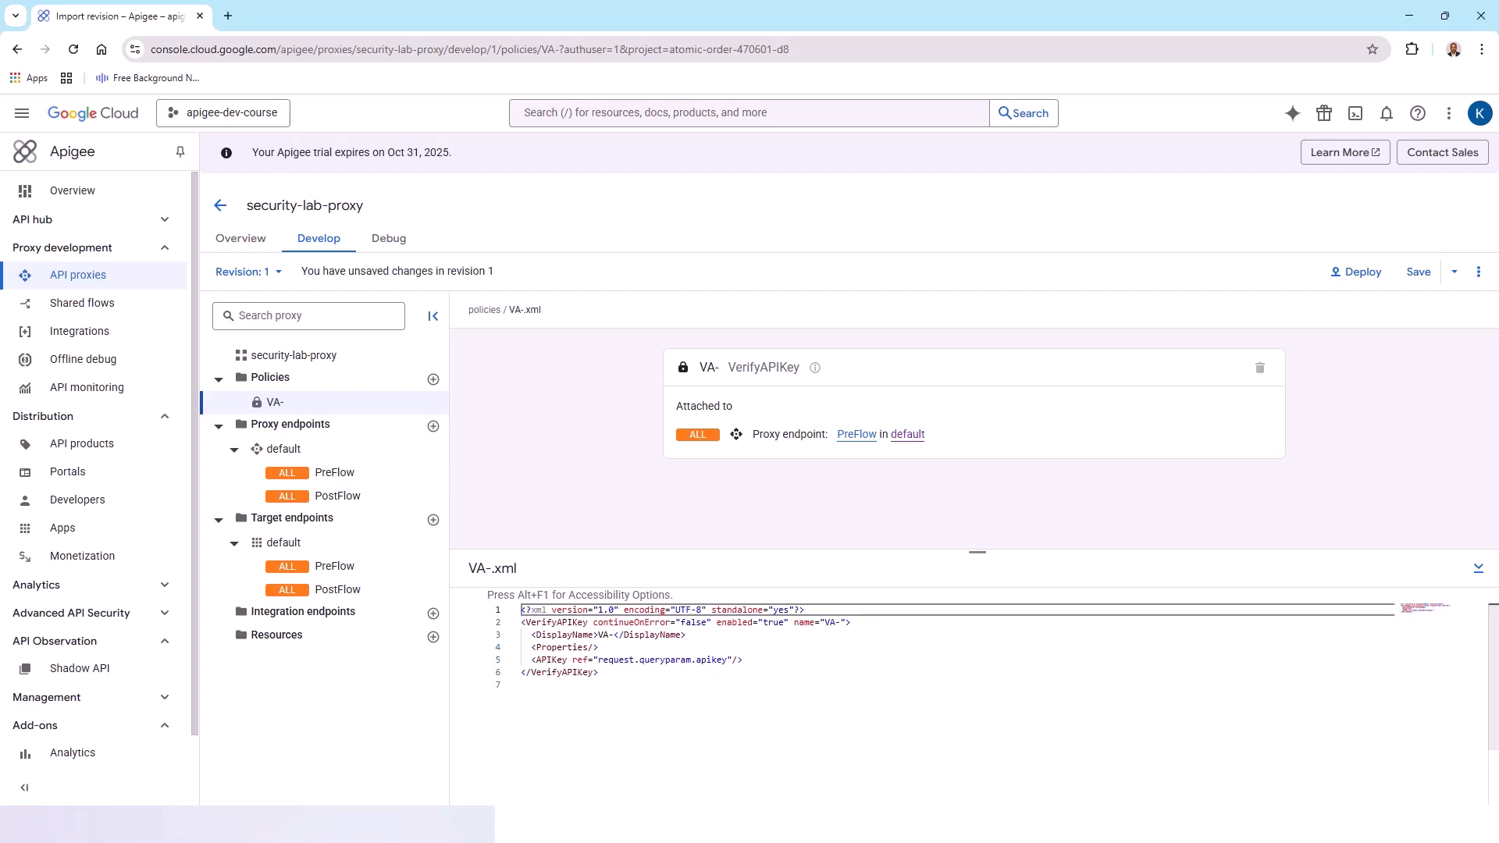
left_click(1430, 273)
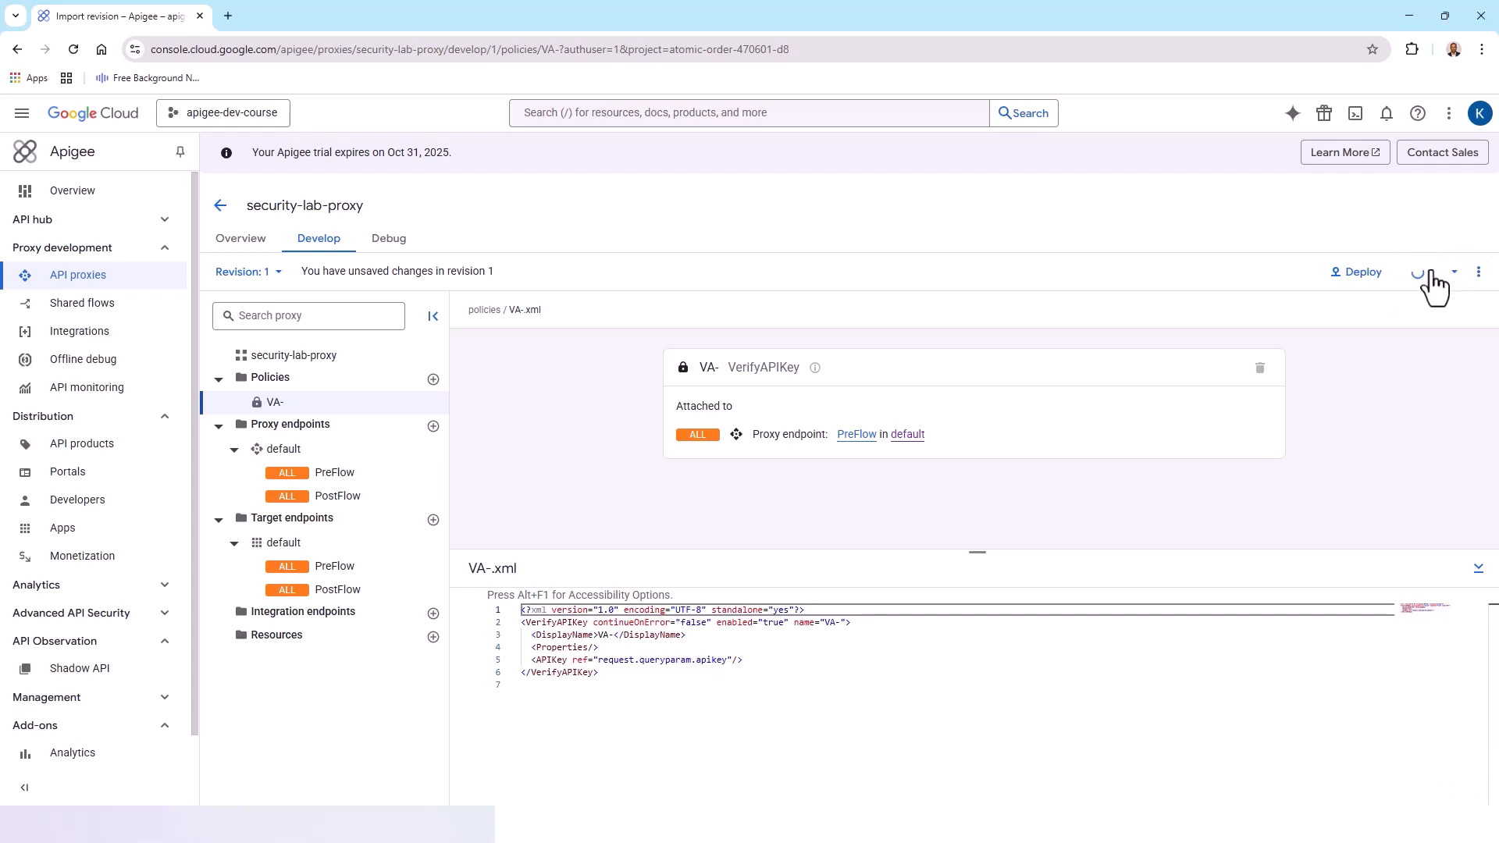
left_click(918, 501)
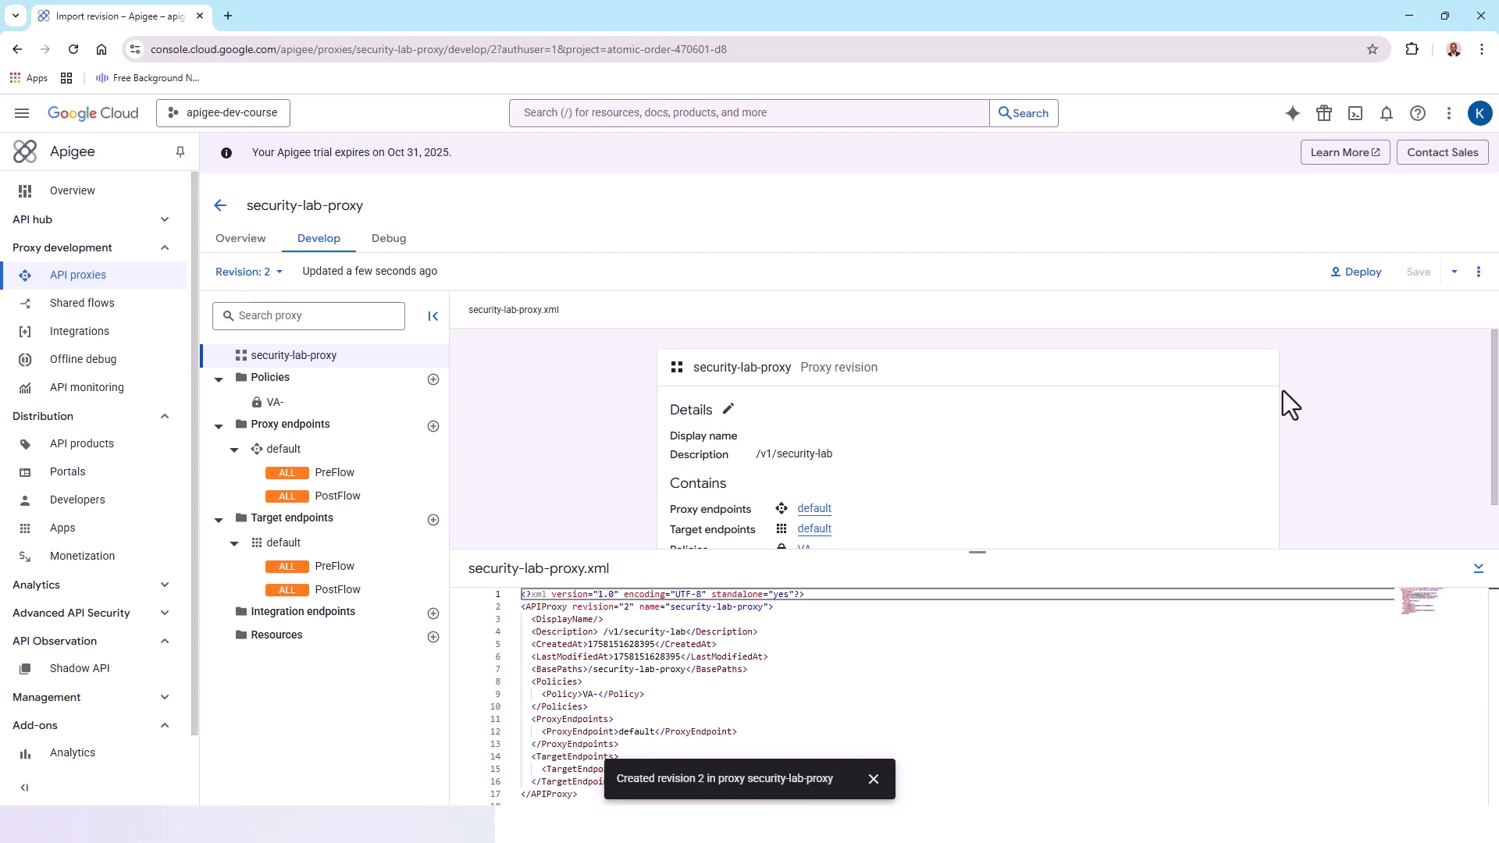
Deploy revision 2 of security-lab-proxy to the eval environment
left_click(1359, 273)
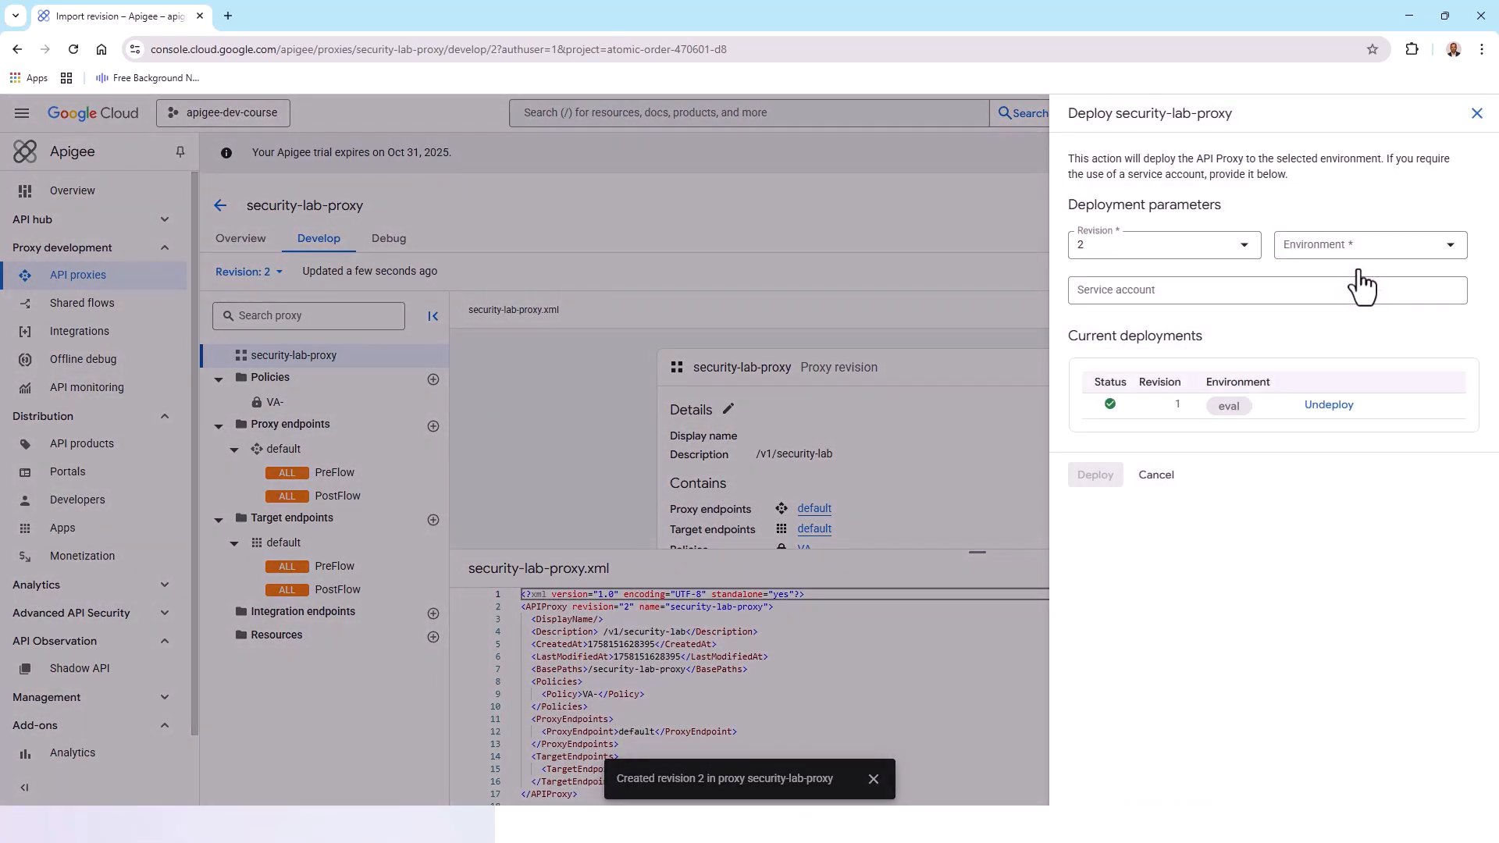
left_click(1450, 247)
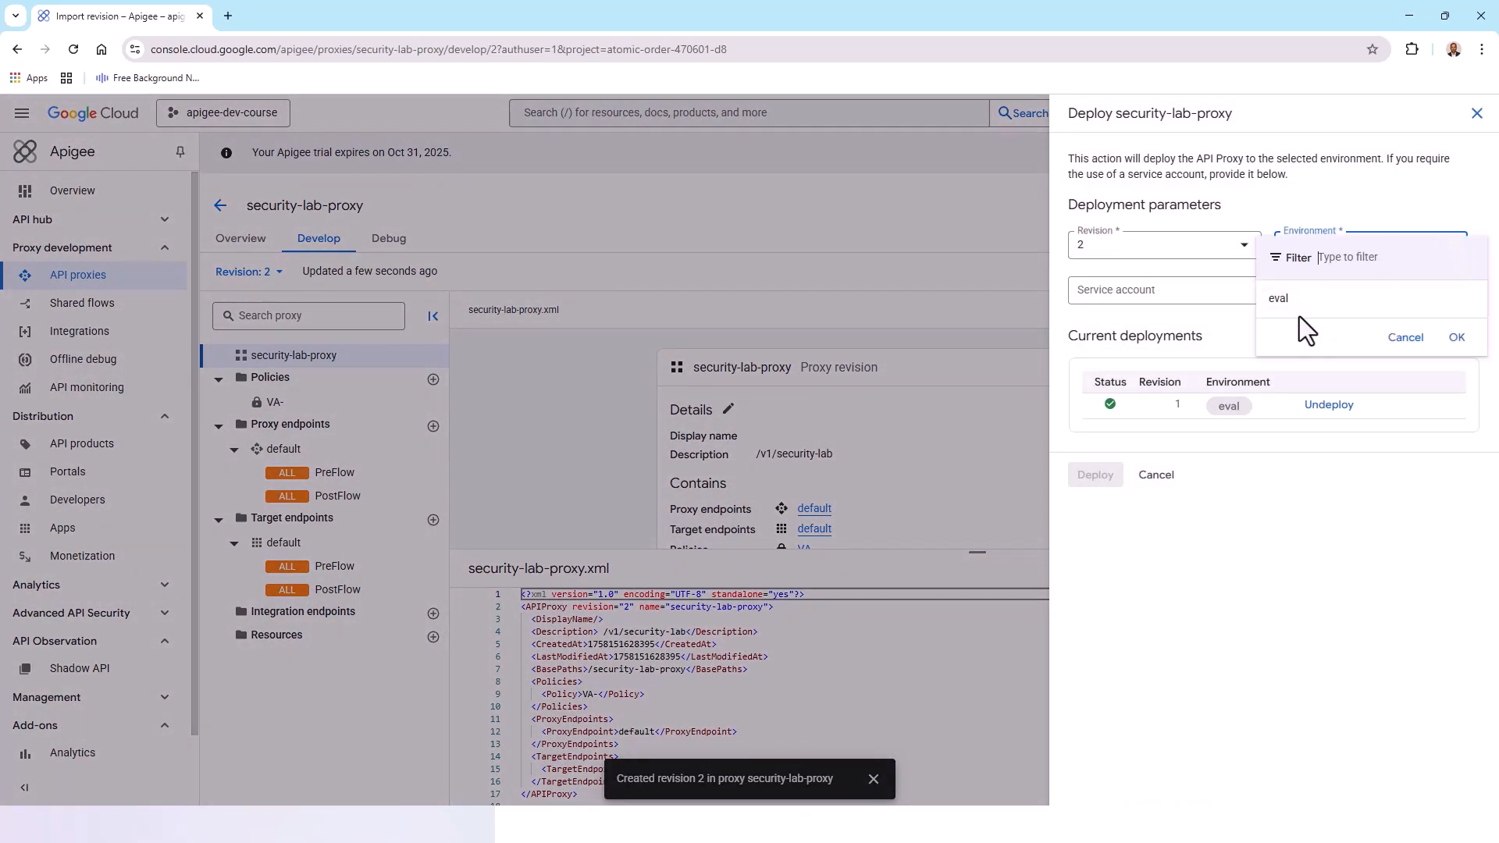
left_click(1271, 309)
left_click(1095, 478)
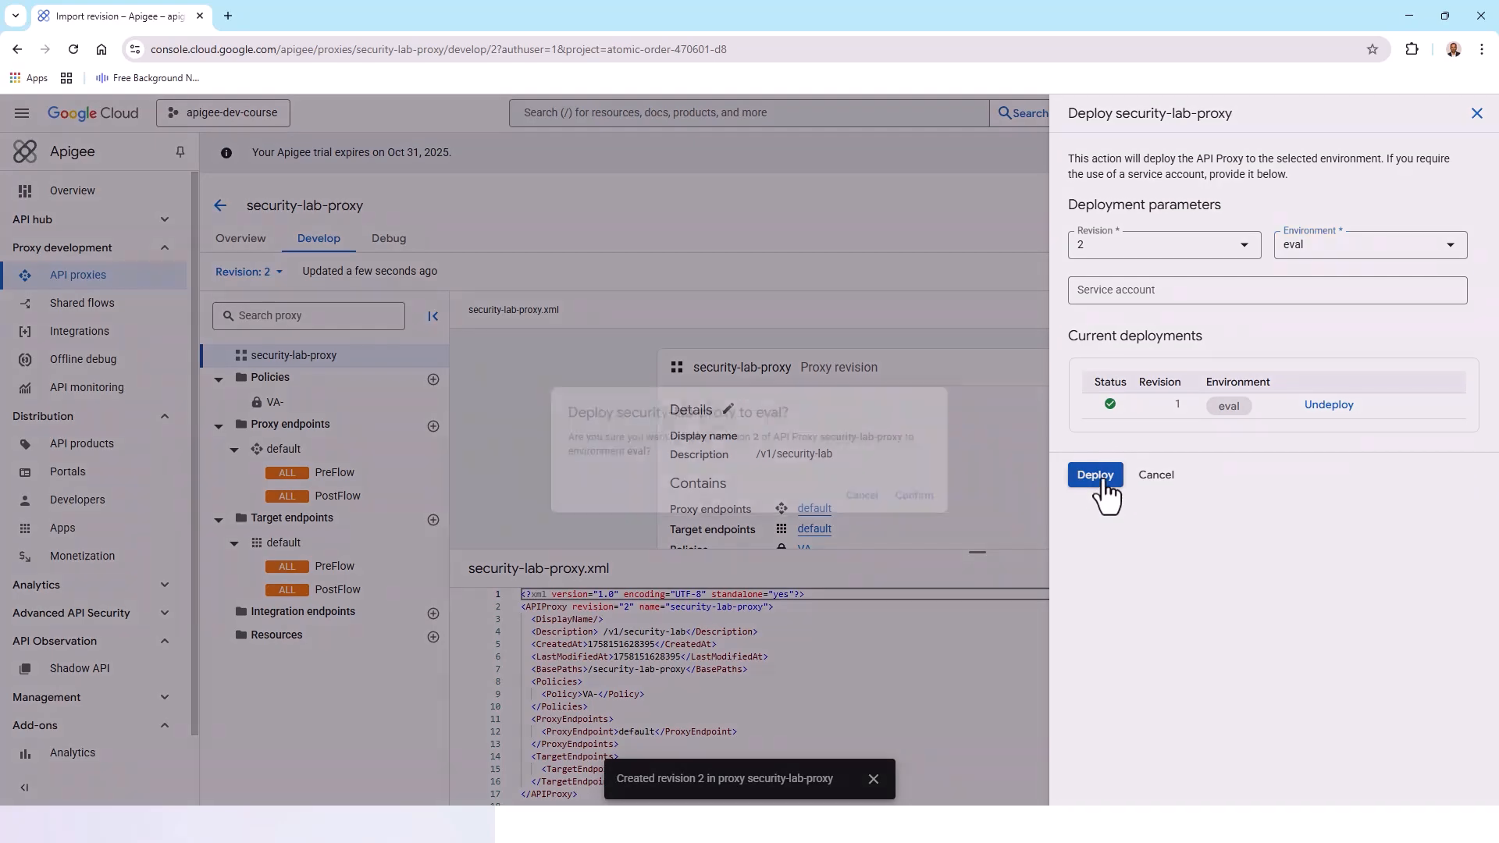
left_click(931, 500)
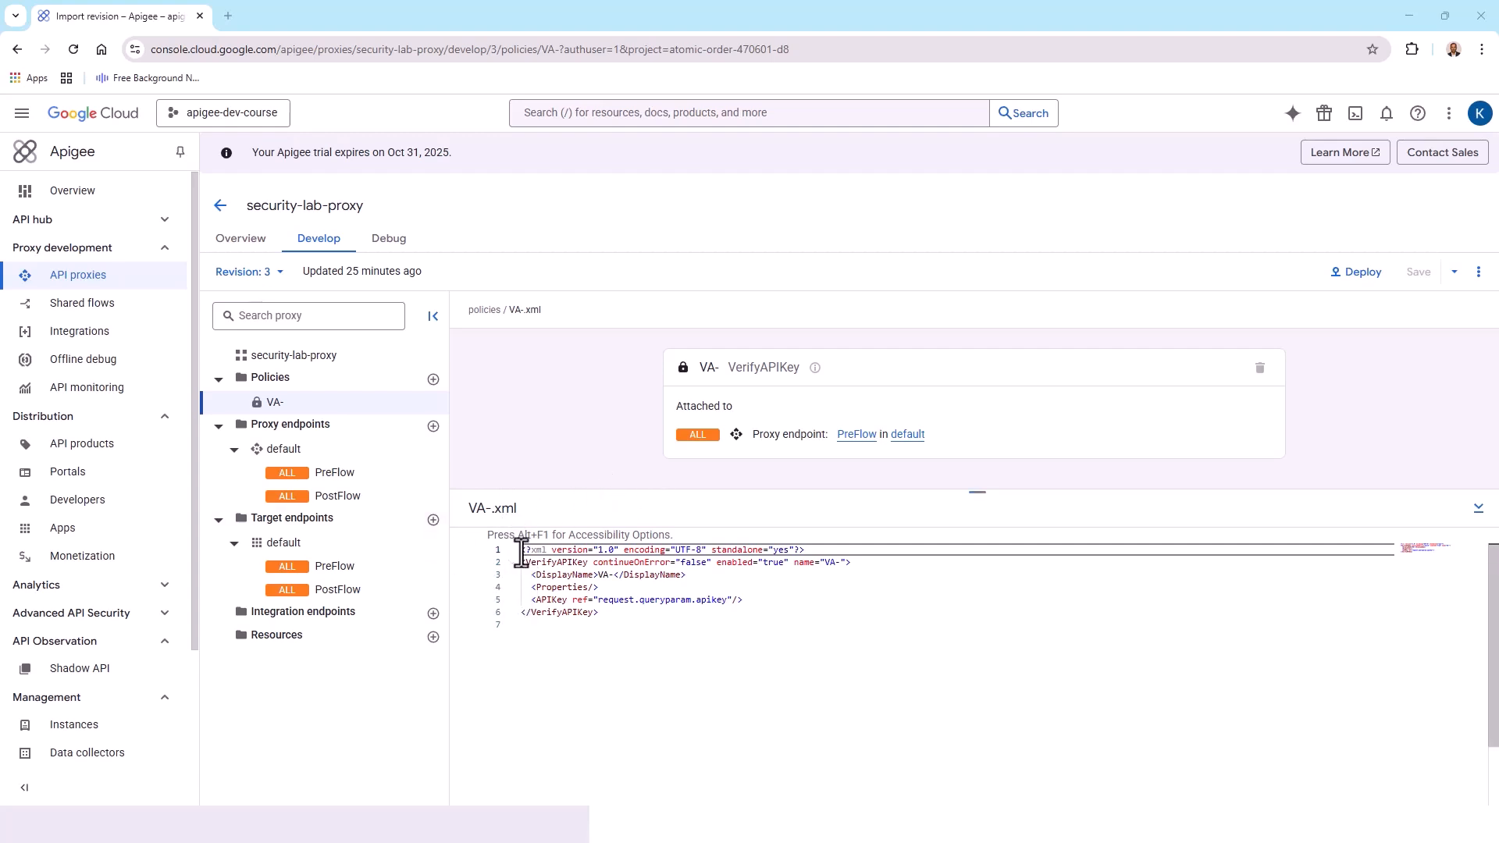
Replace the policy XML with VA-Verify-API-Key reading the key from request.header.x-api-key, and save as a new revision
left_click_drag(521, 550, 633, 630)
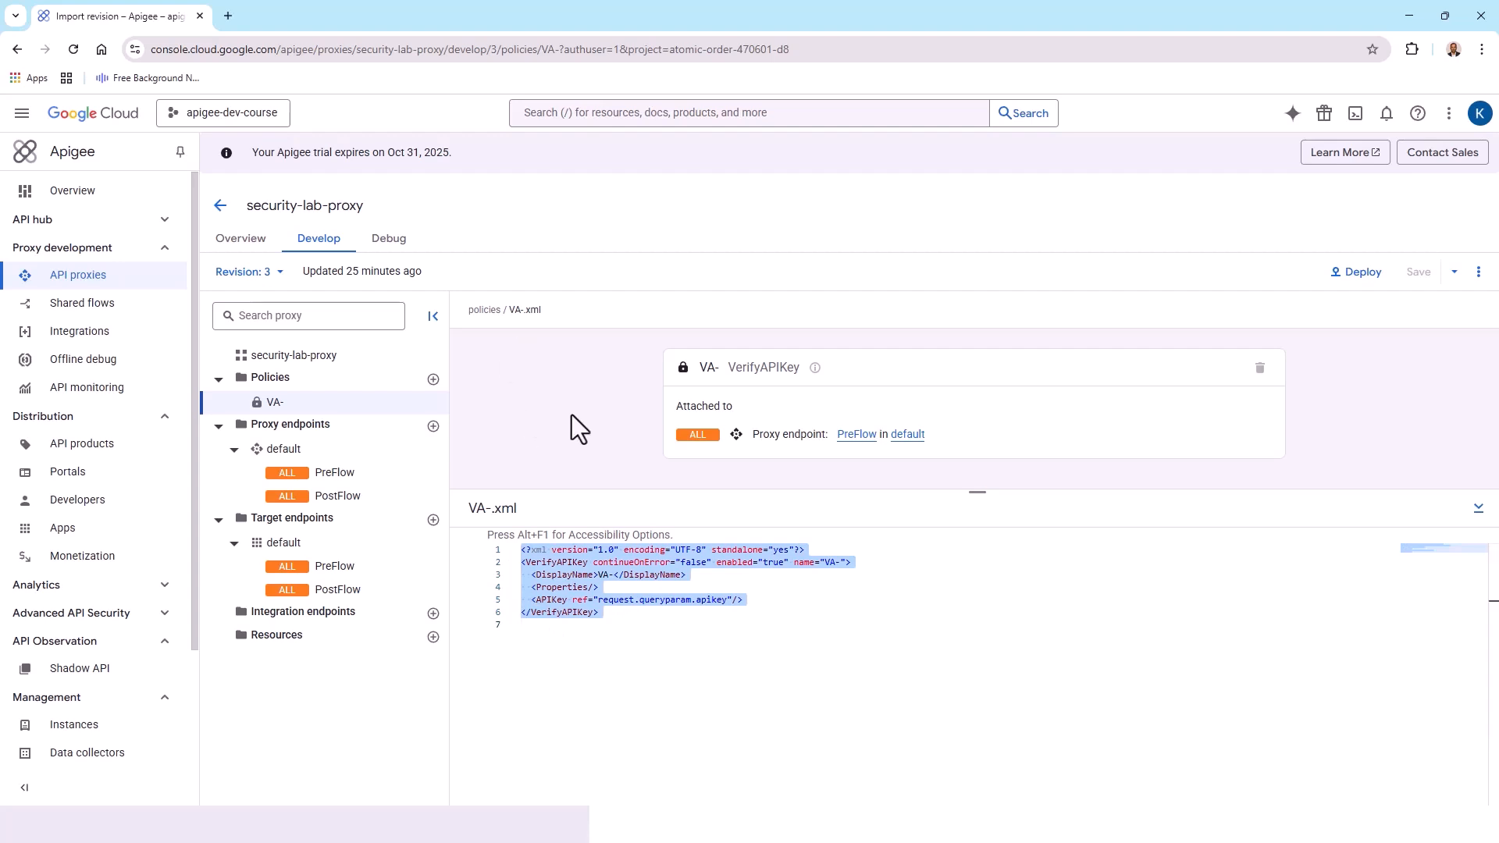
key("ctrl+v")
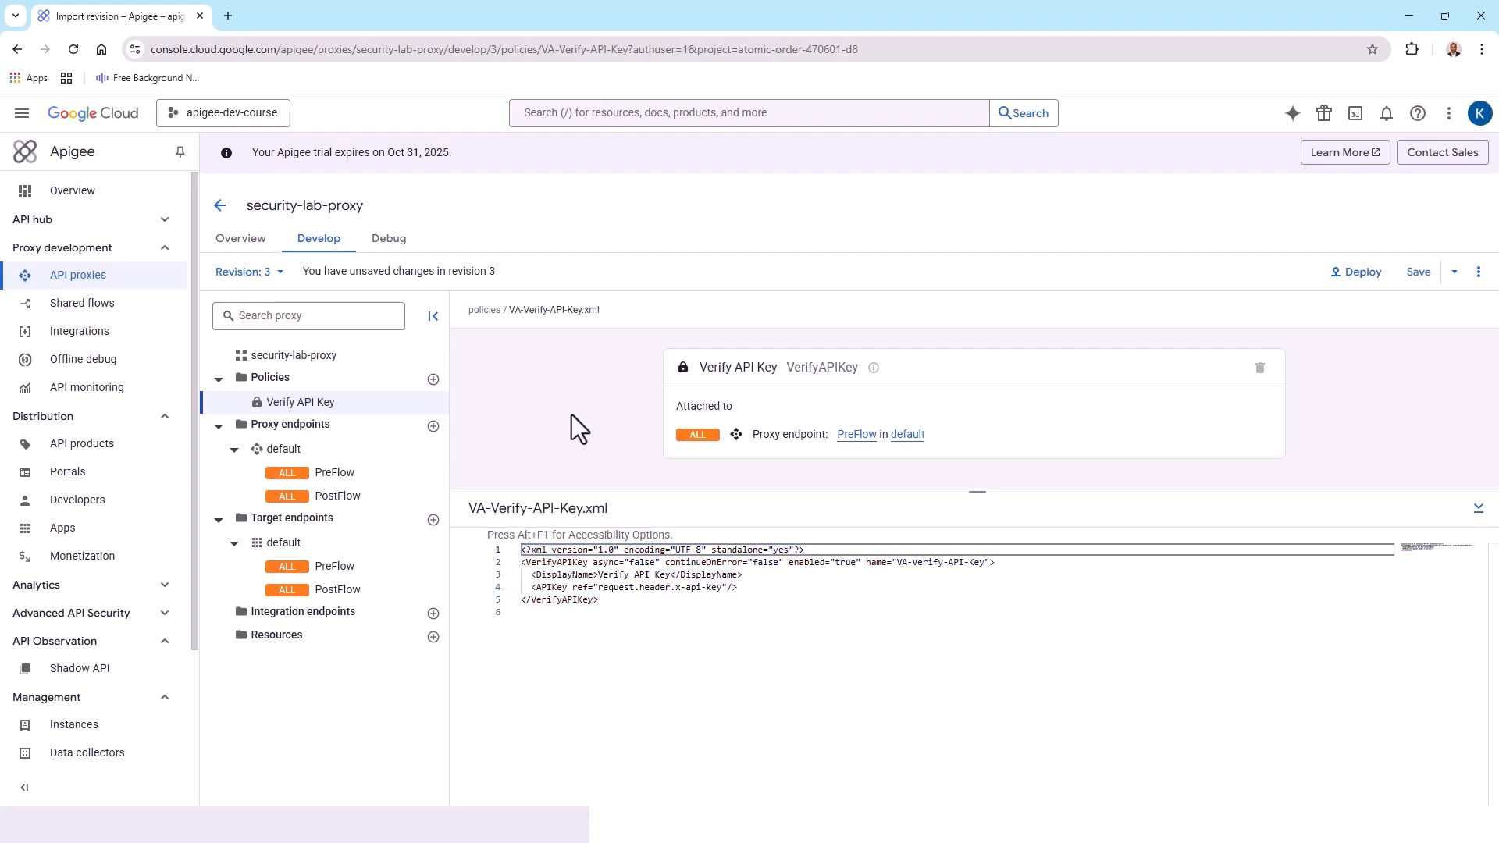
left_click(1426, 266)
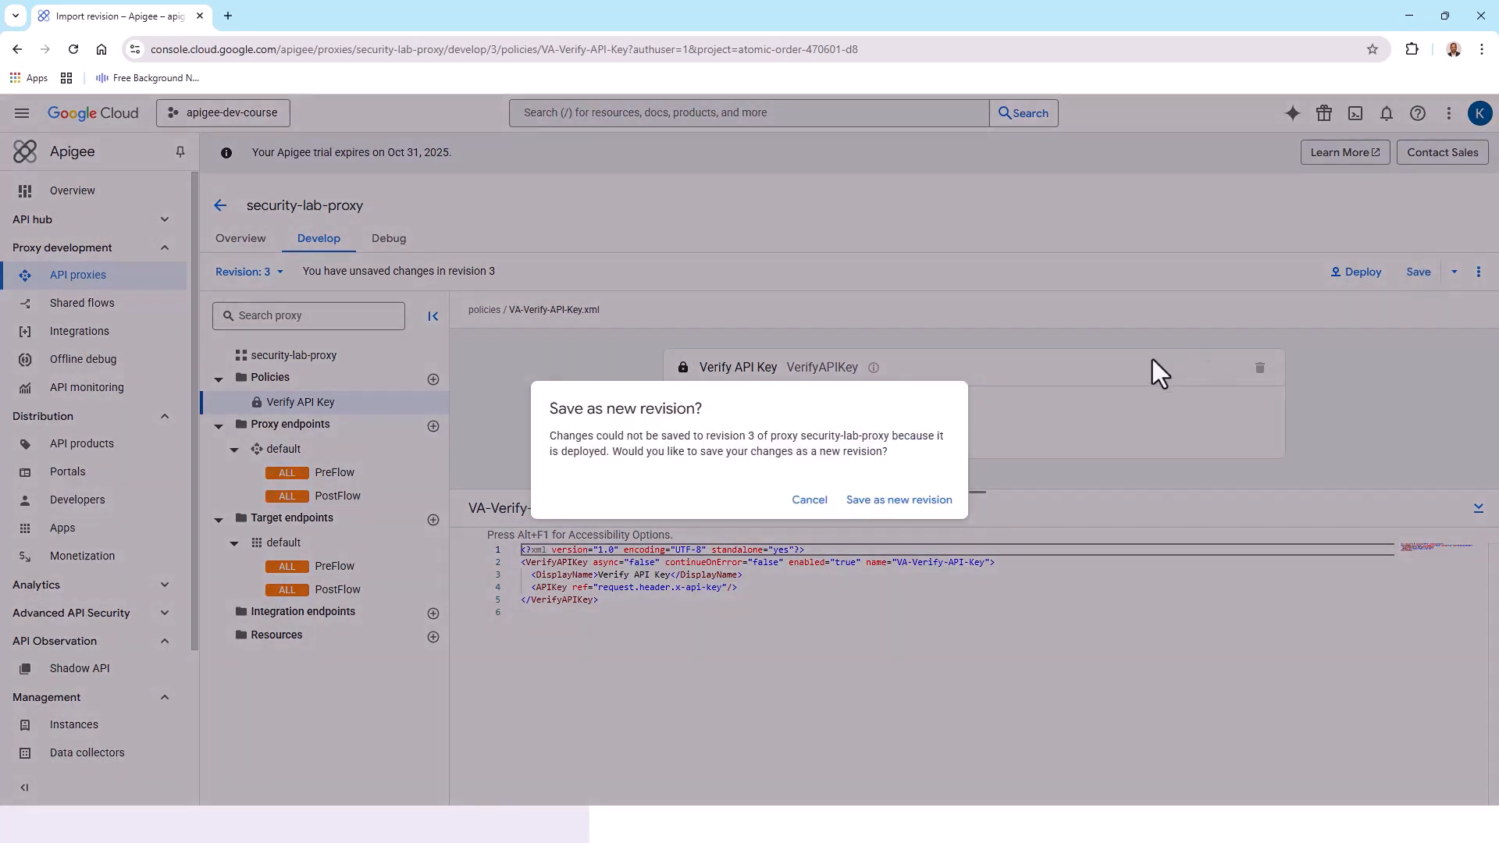
left_click(898, 501)
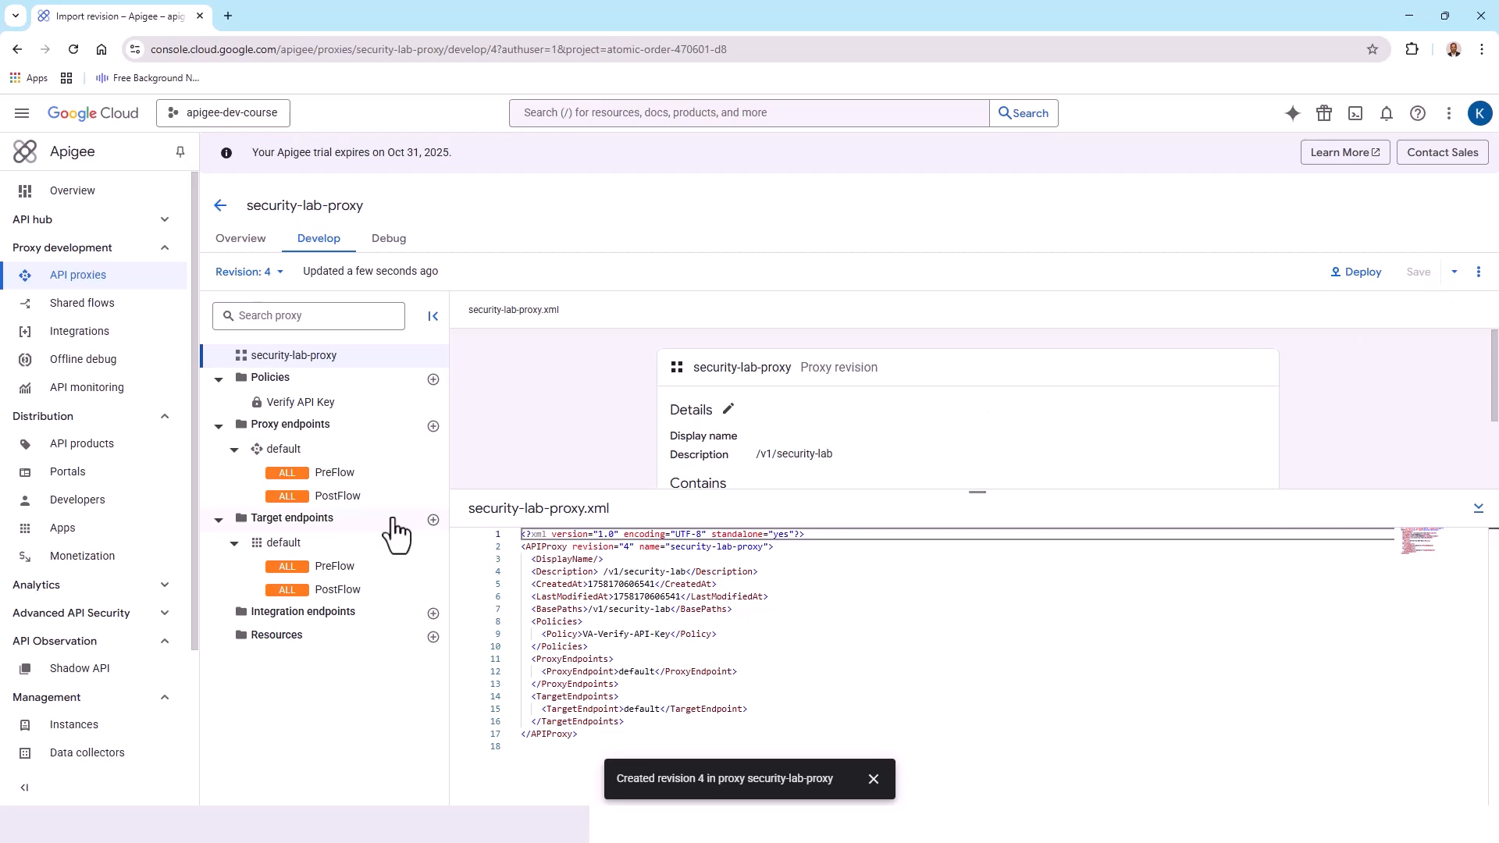
Open the Verify API Key policy and deploy revision 4 of security-lab-proxy to the eval environment
scroll(1001, 421, "down", 2)
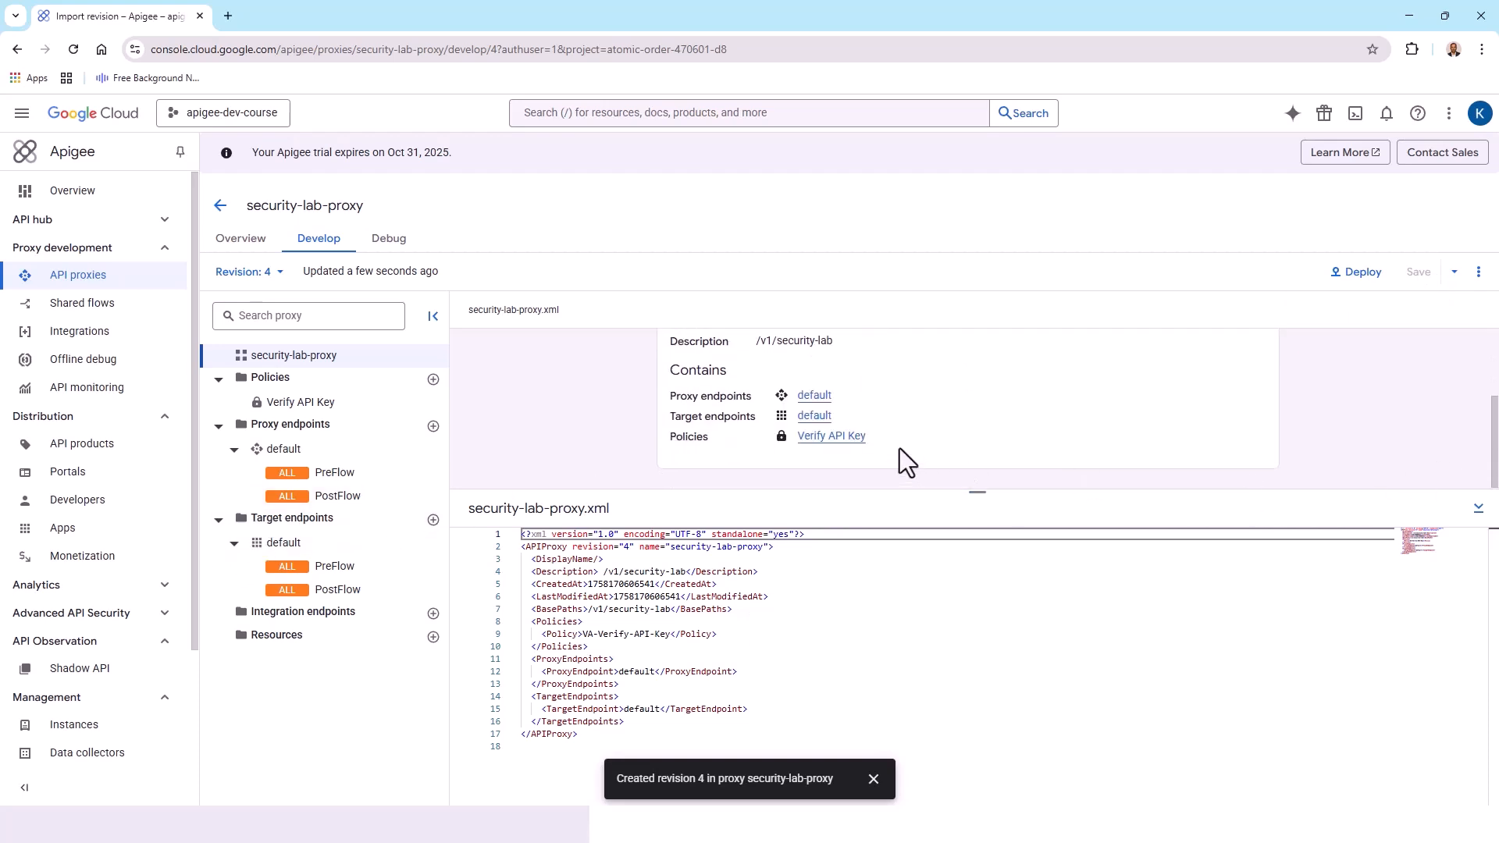
left_click(826, 438)
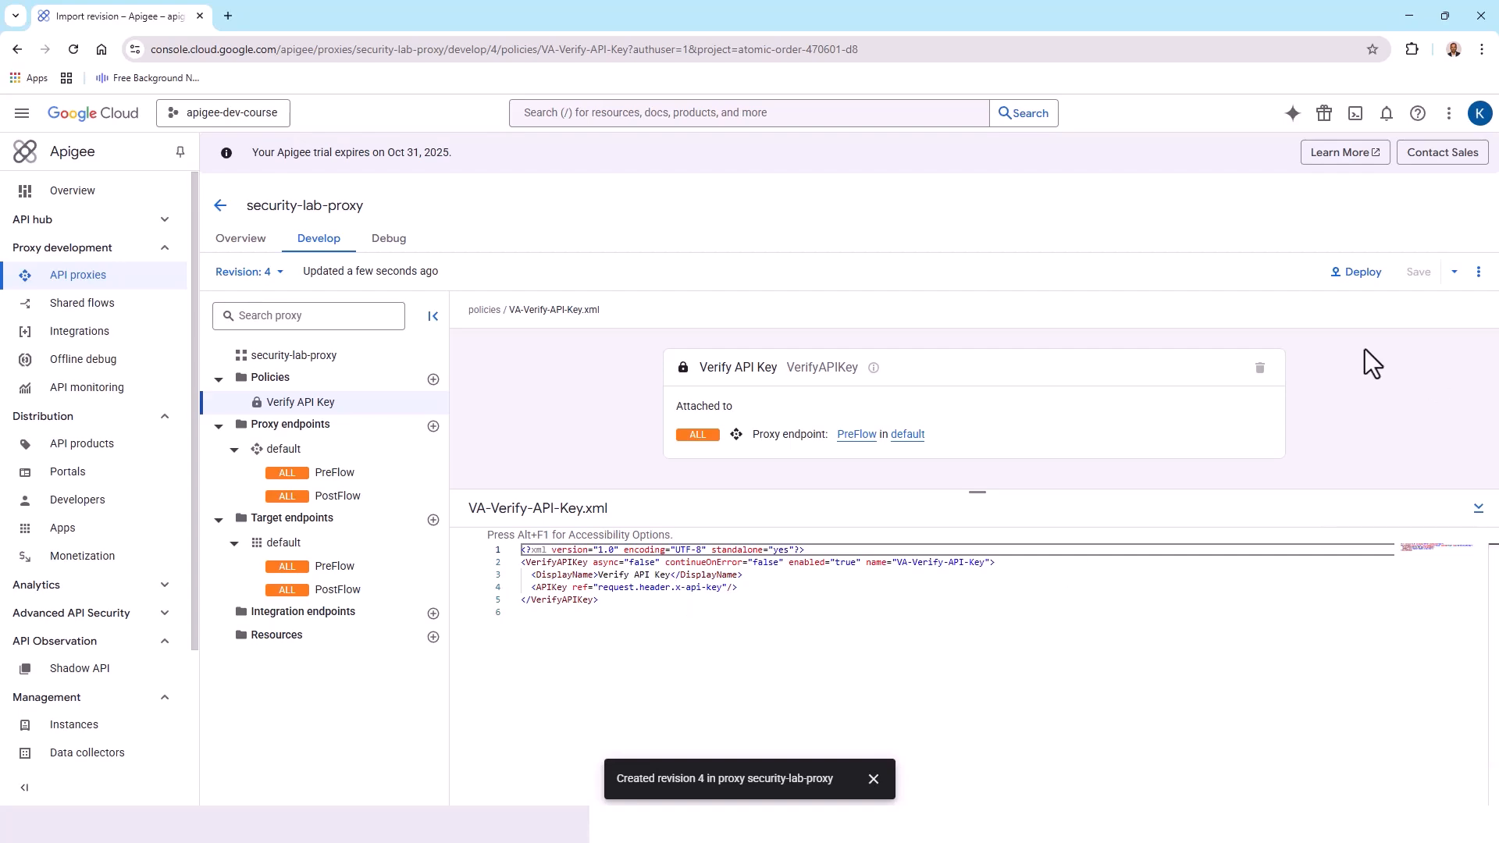
left_click(1358, 272)
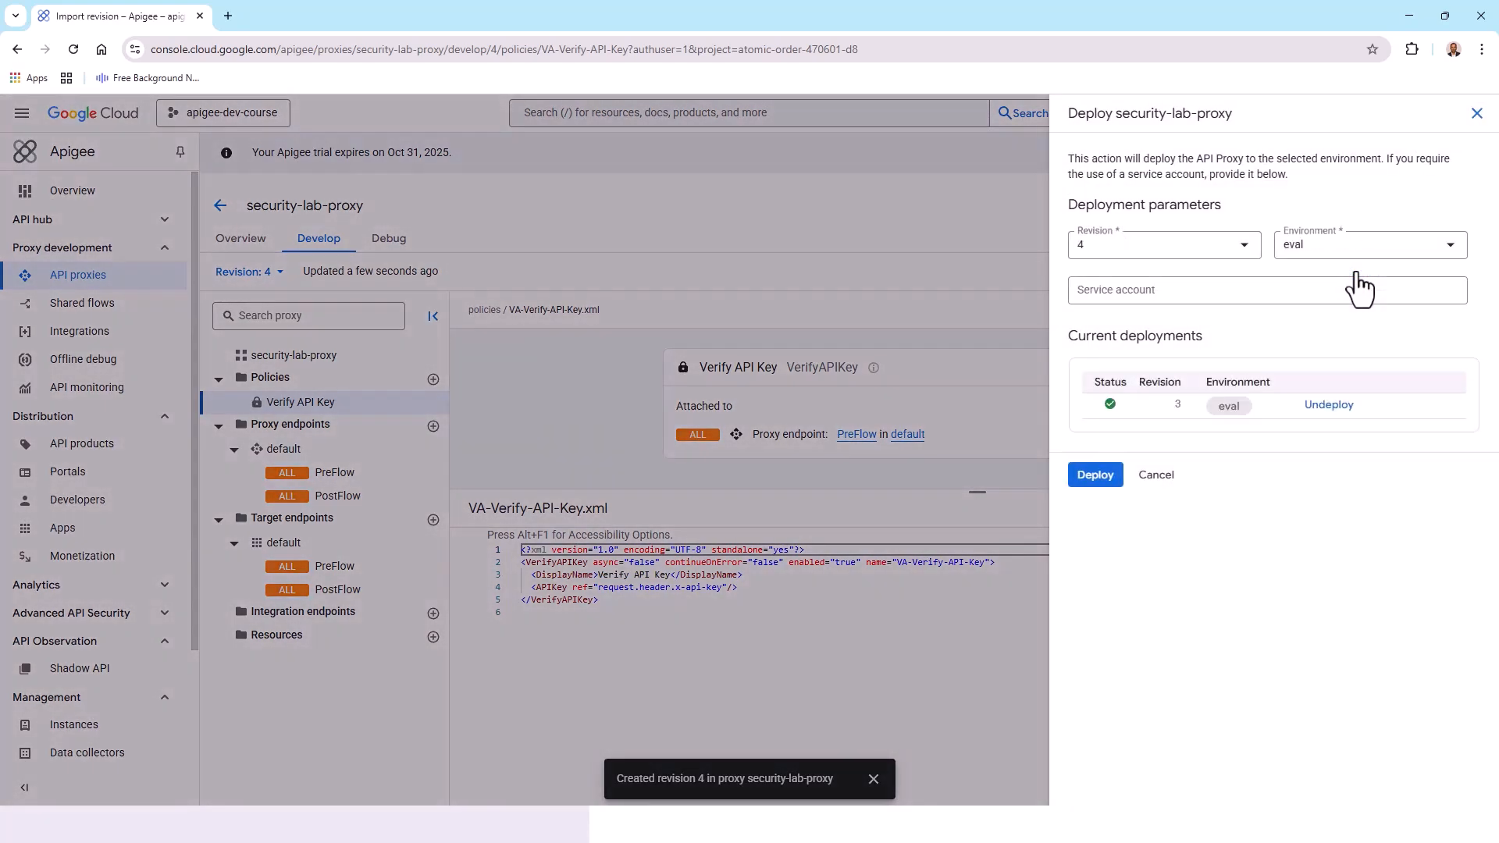
left_click(1095, 475)
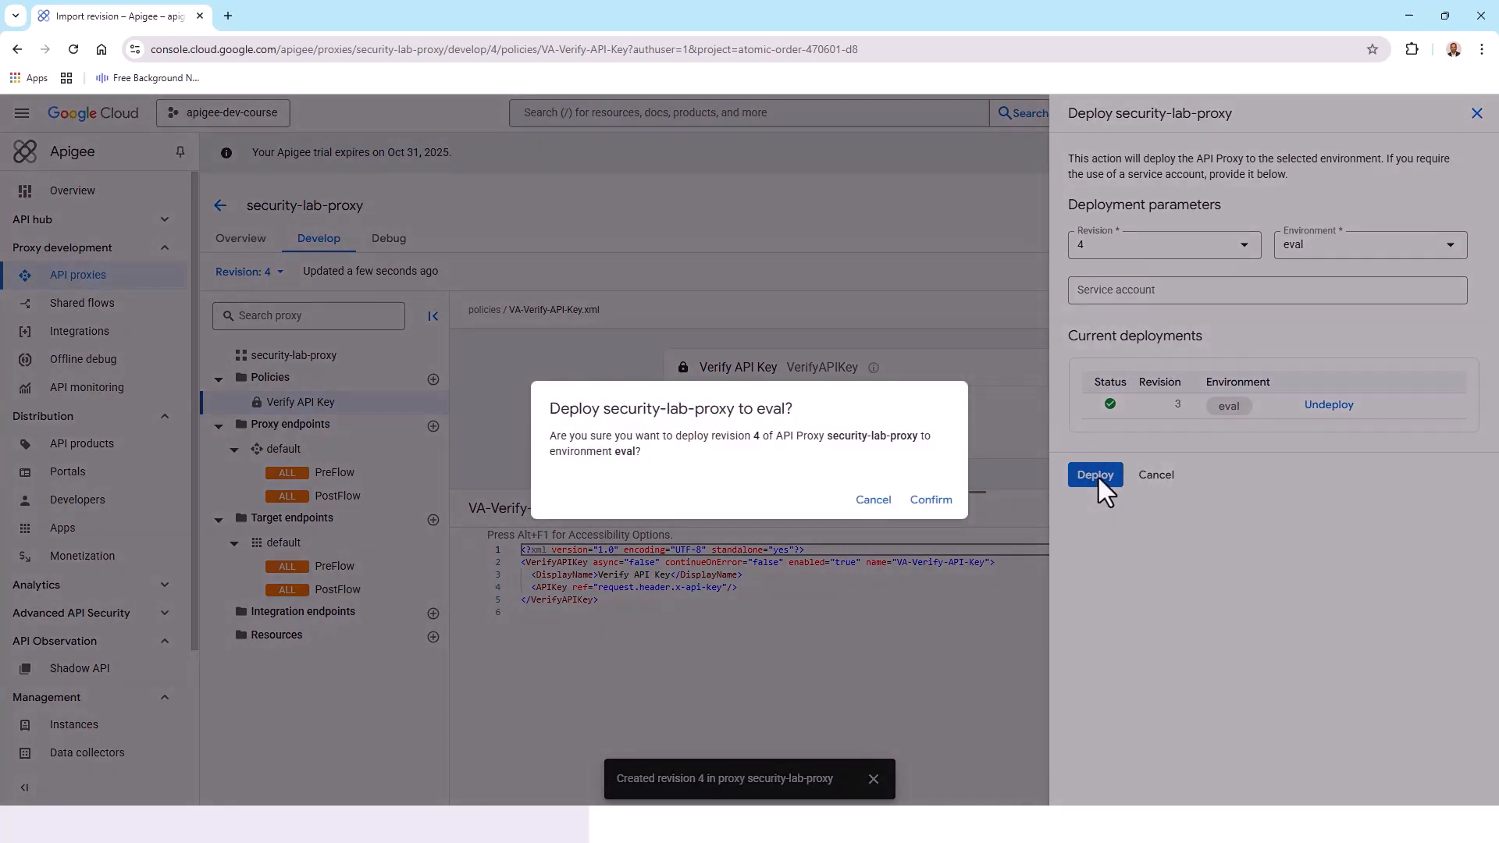
left_click(929, 500)
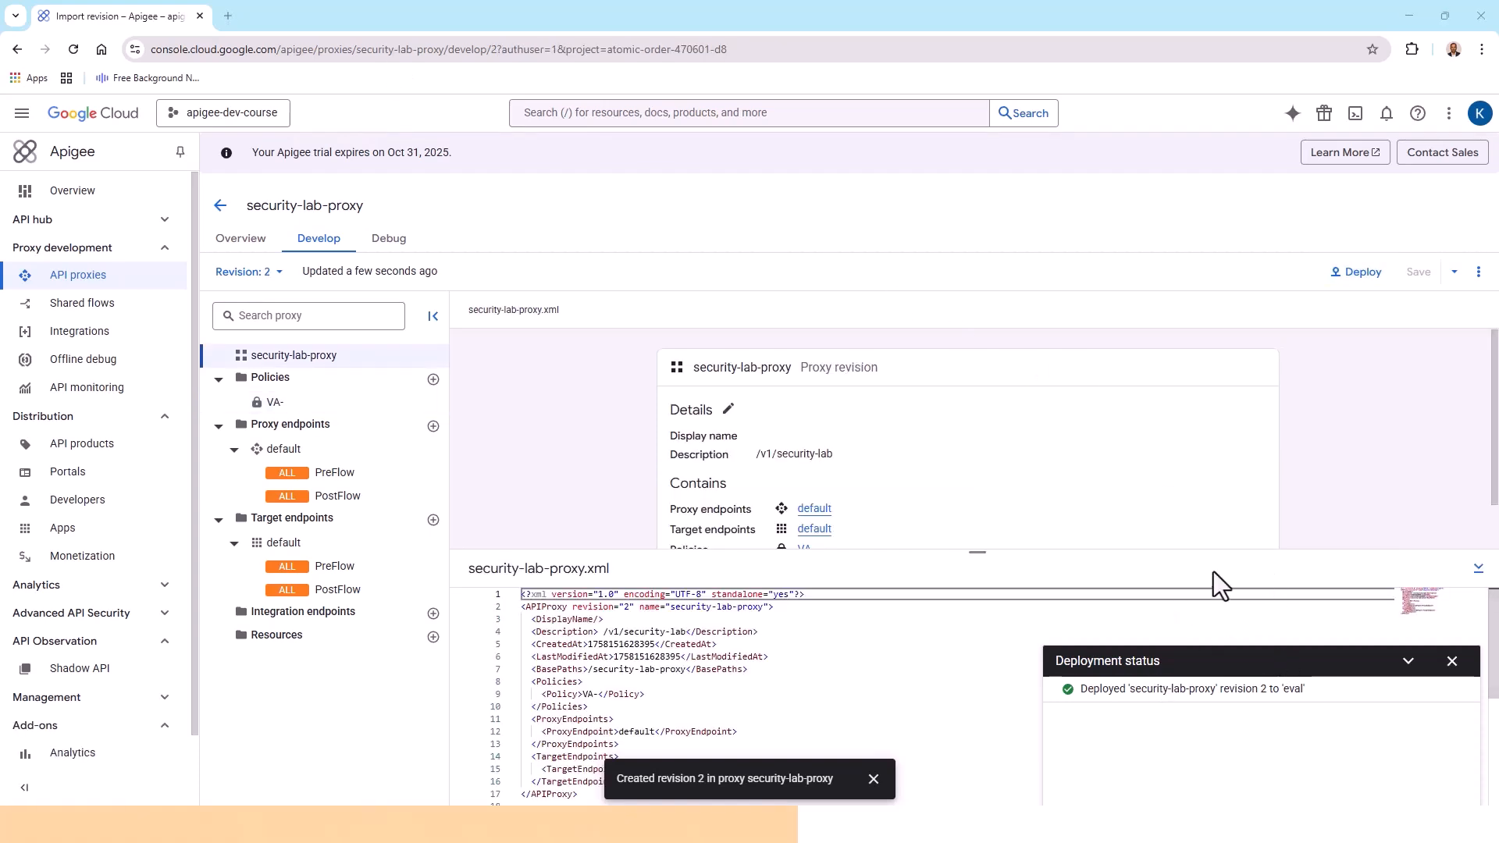
left_click(1451, 662)
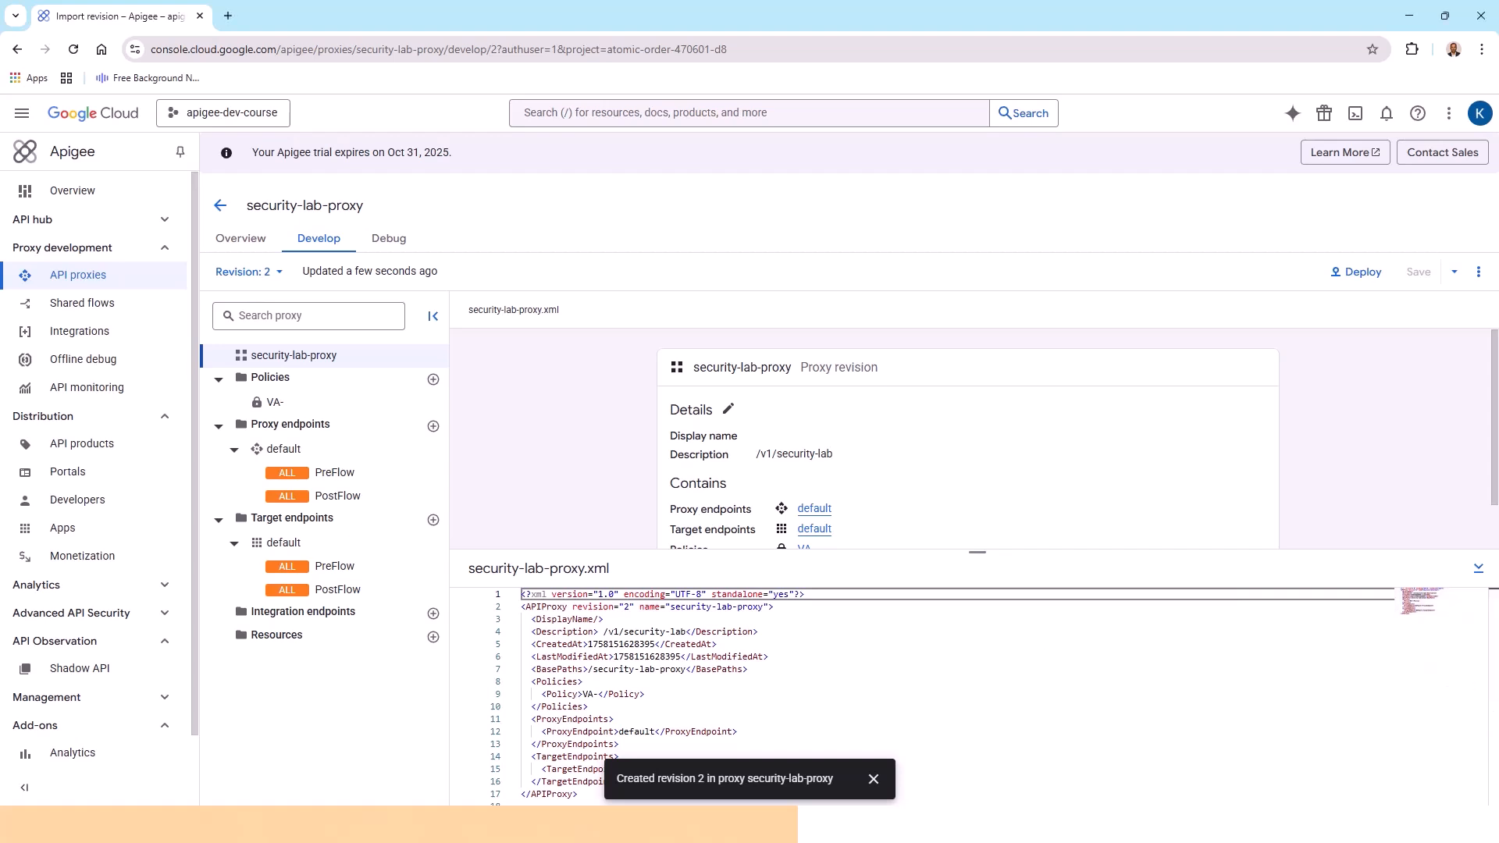
key("alt+Tab")
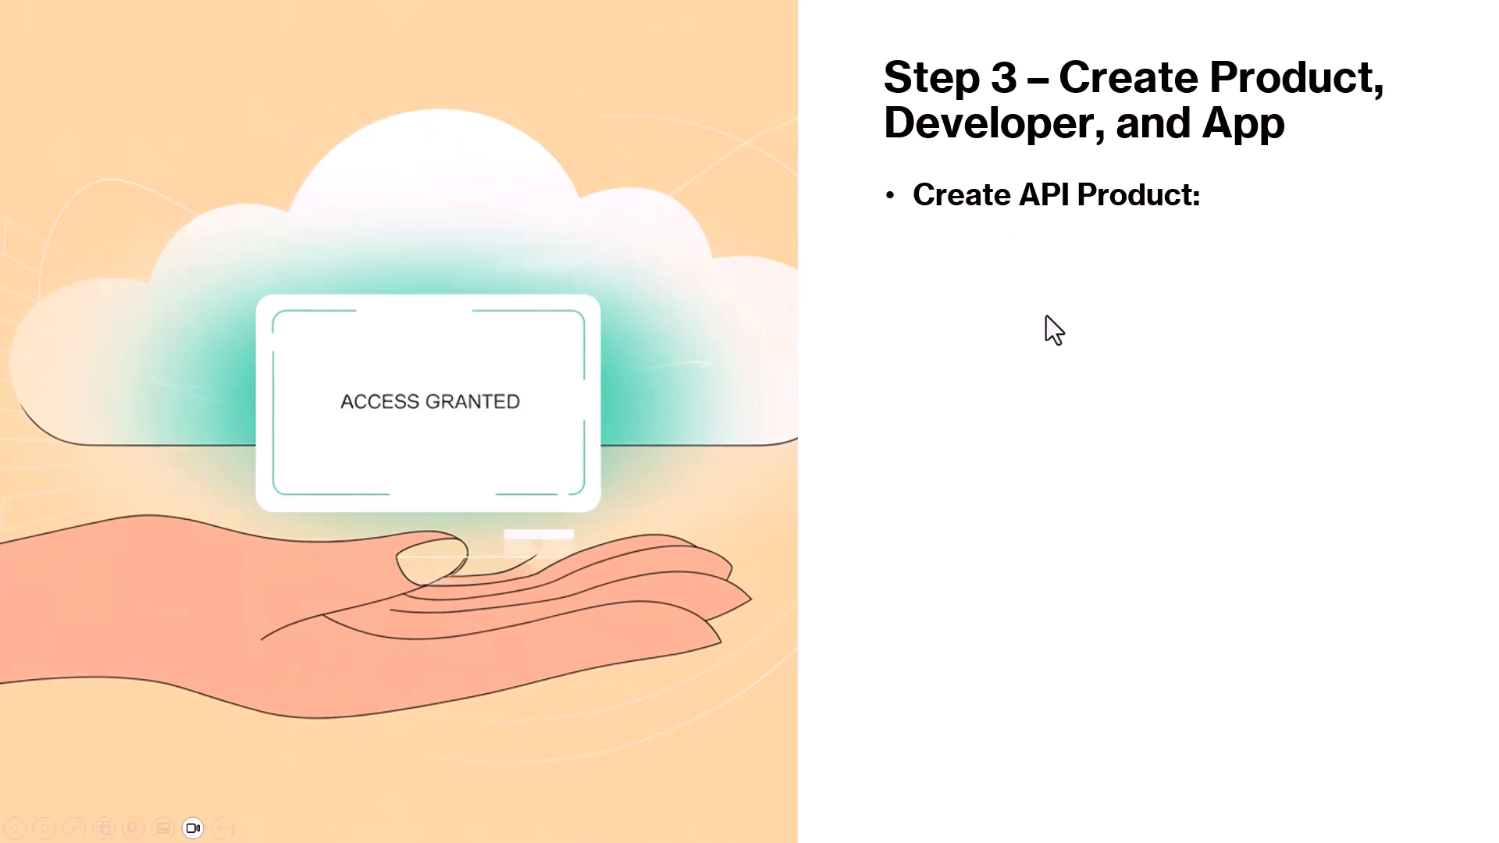
key("Right")
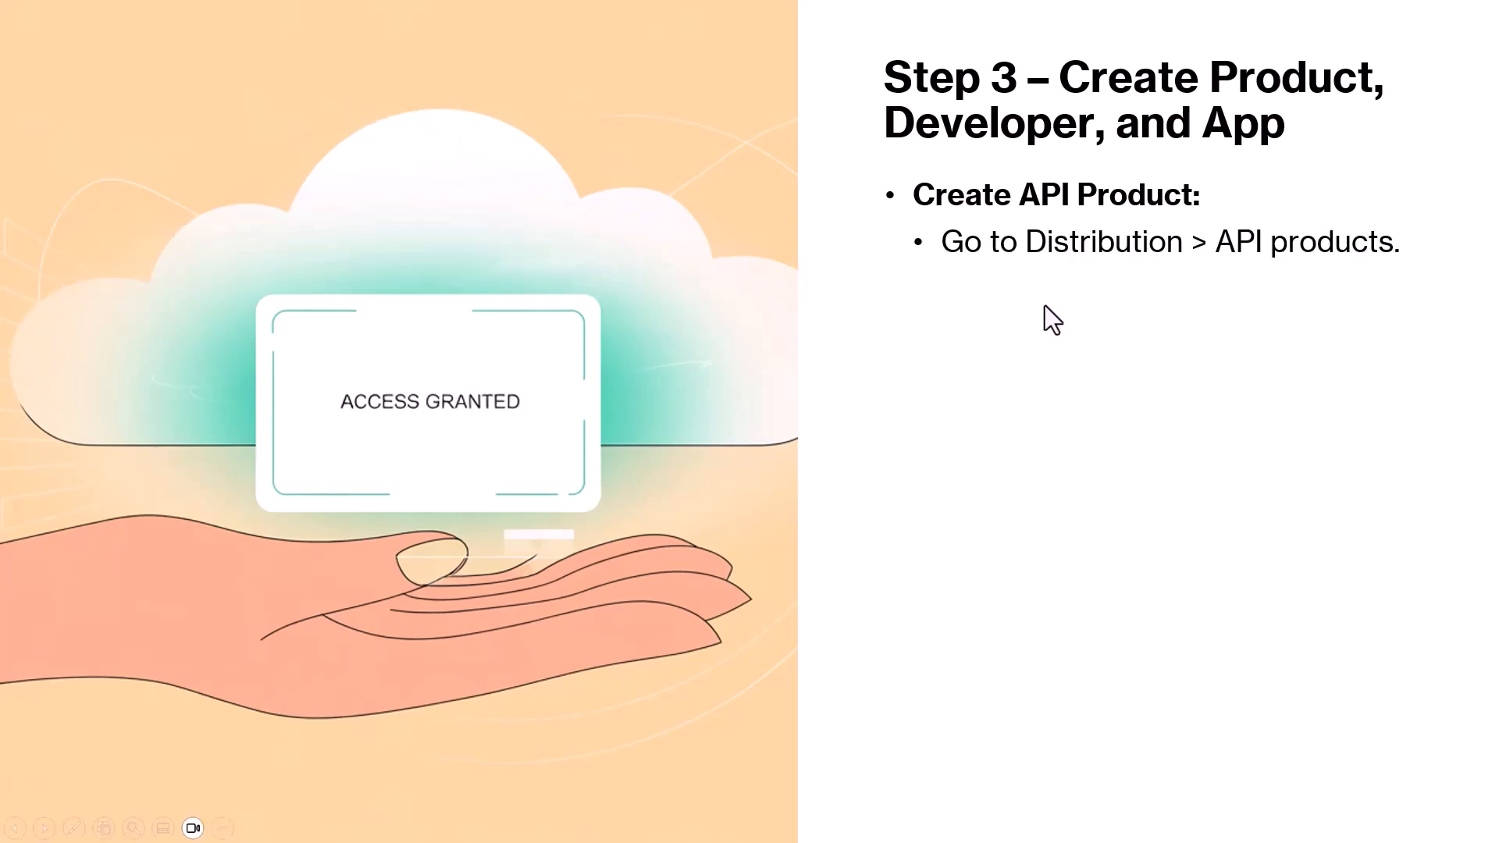
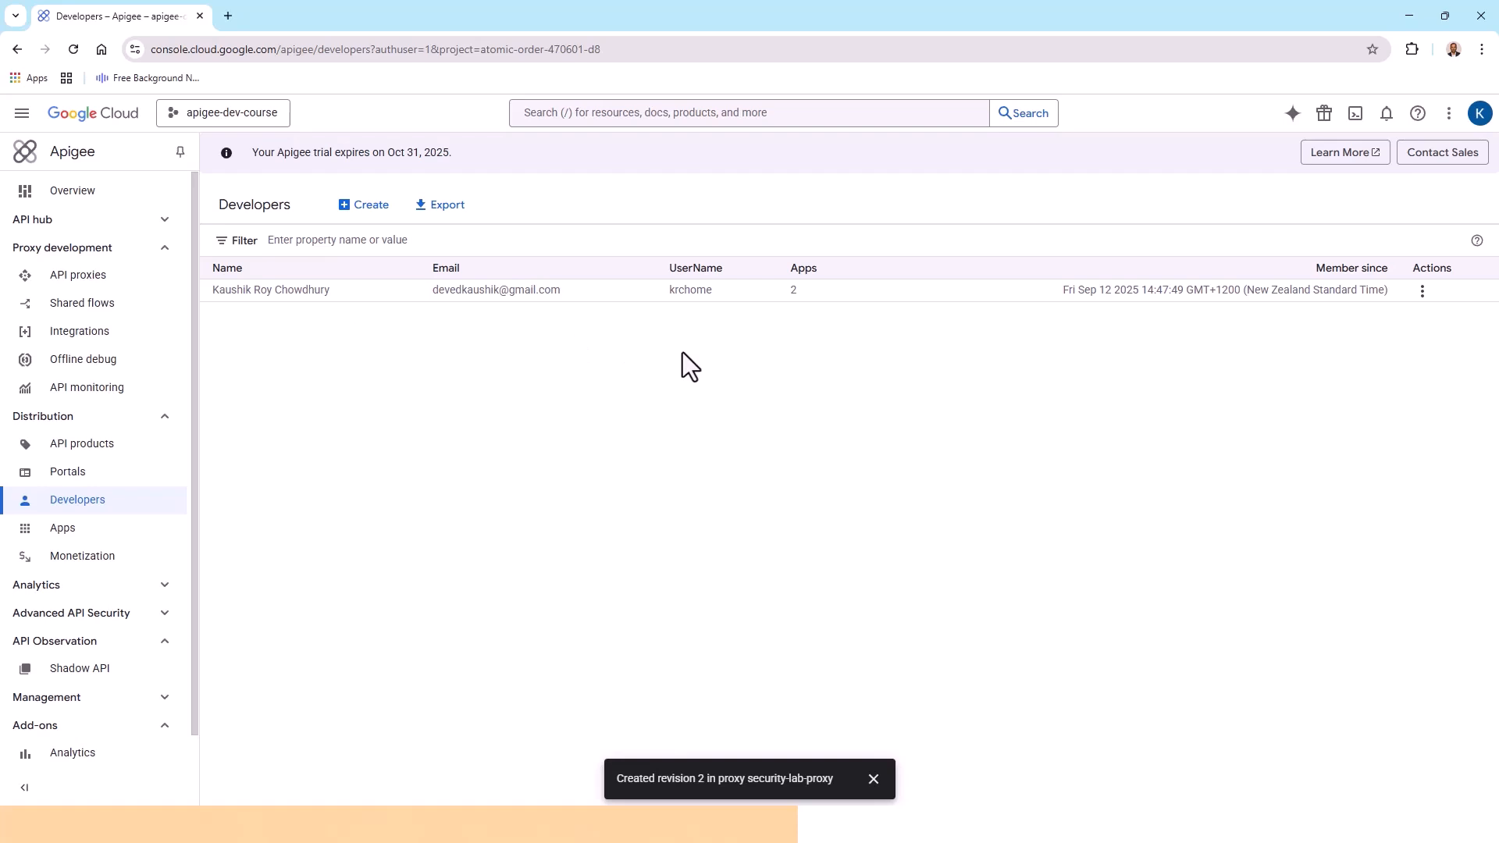
Start a new API product named Security Lab Product, available in the eval environment with Public access
left_click(88, 445)
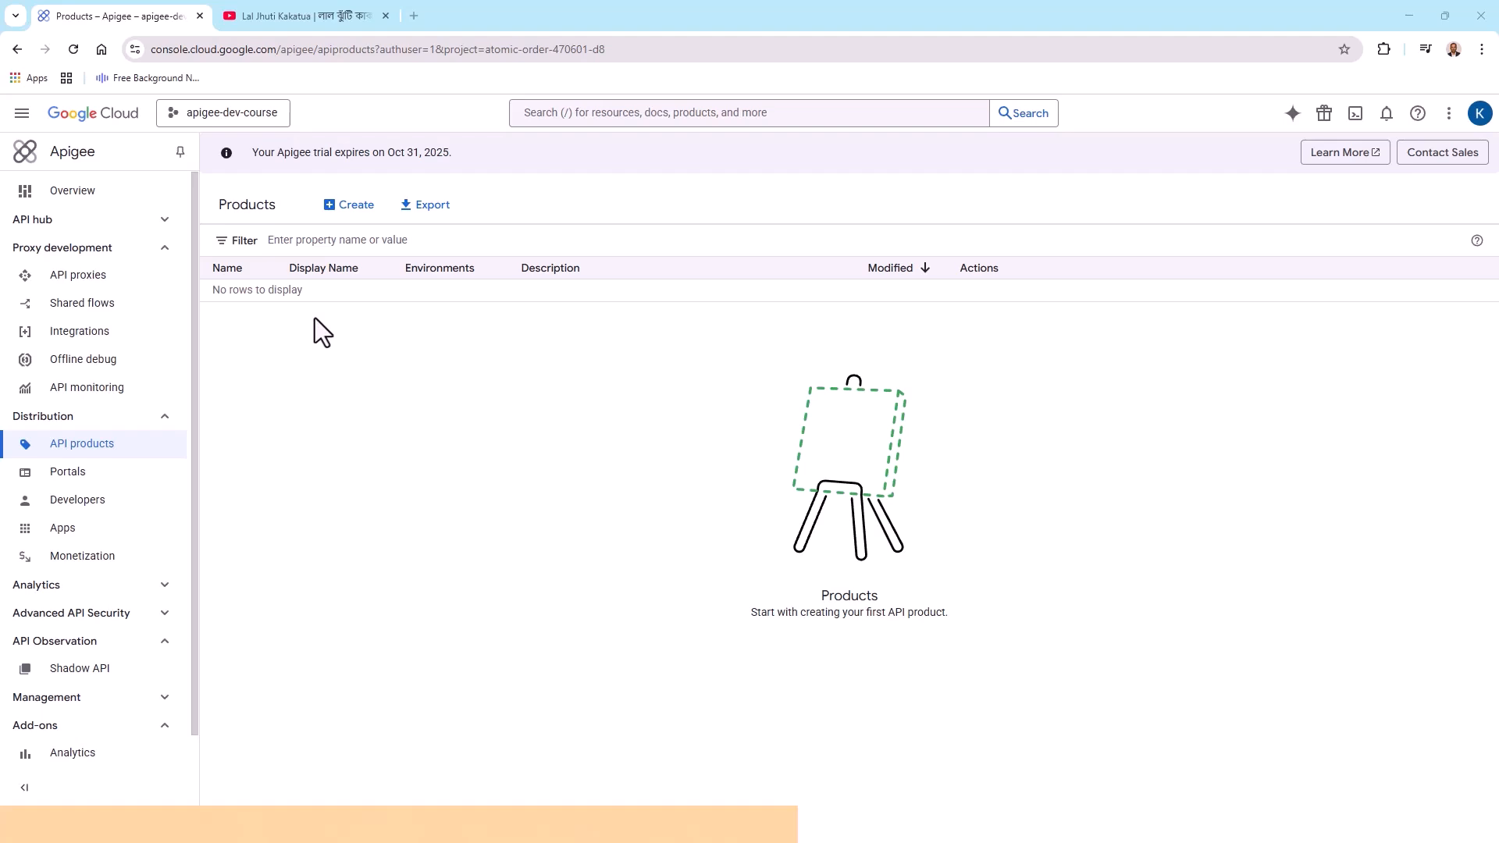
left_click(359, 207)
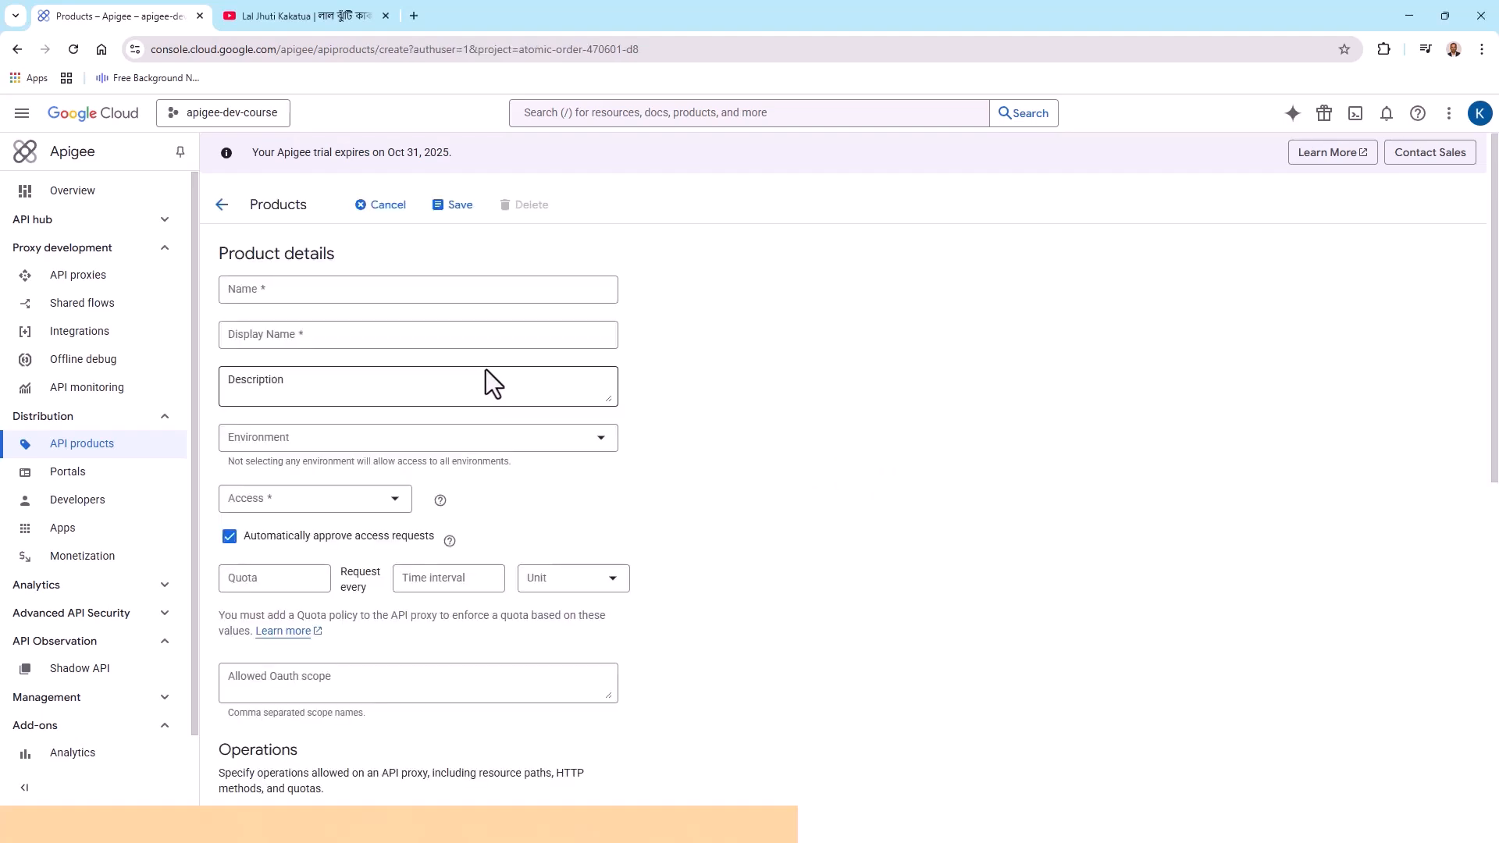
left_click(284, 292)
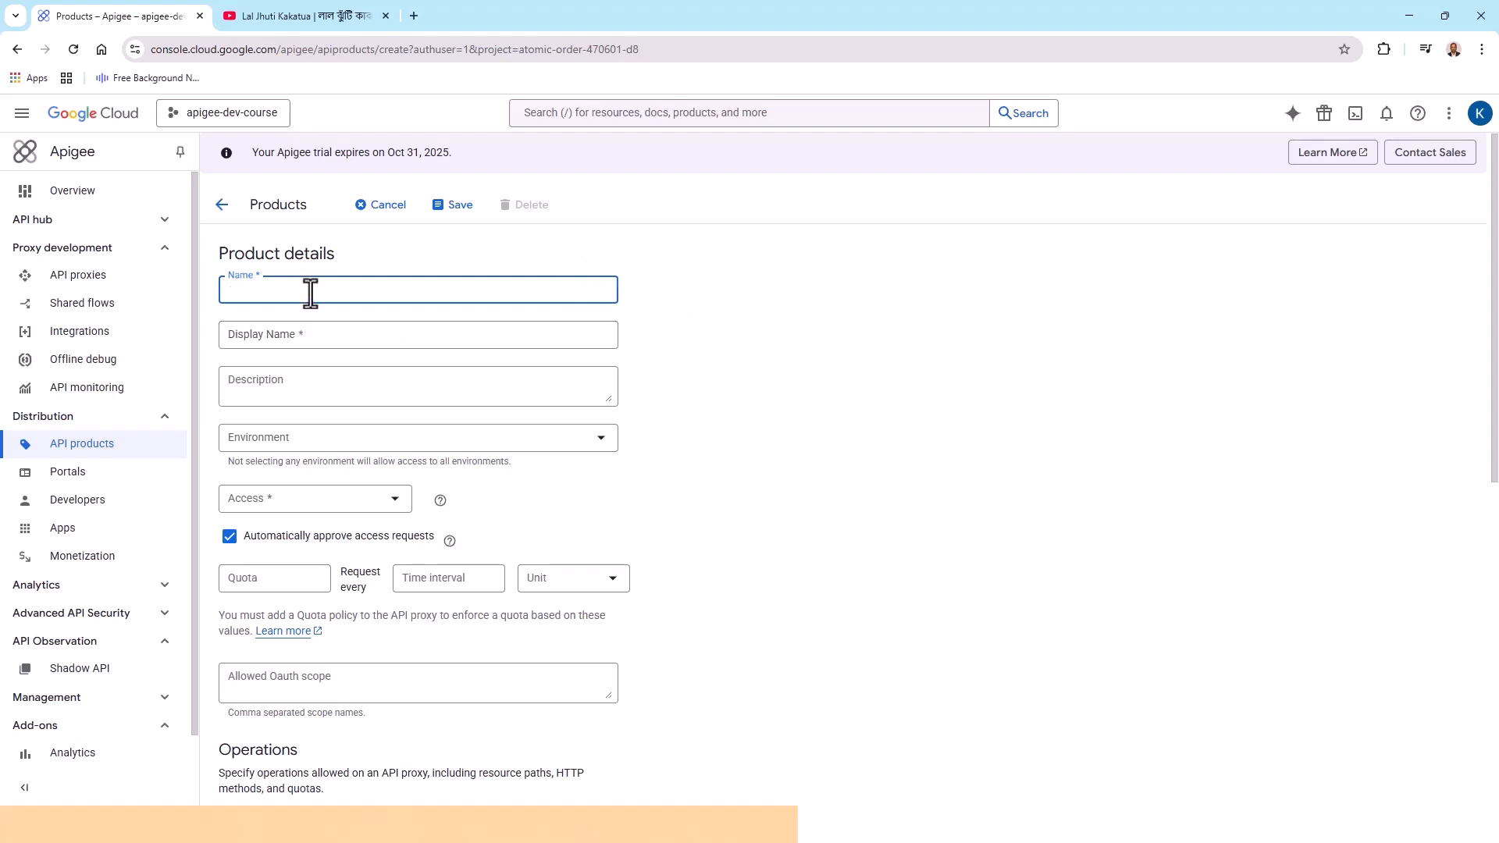
type("Security Lab Product")
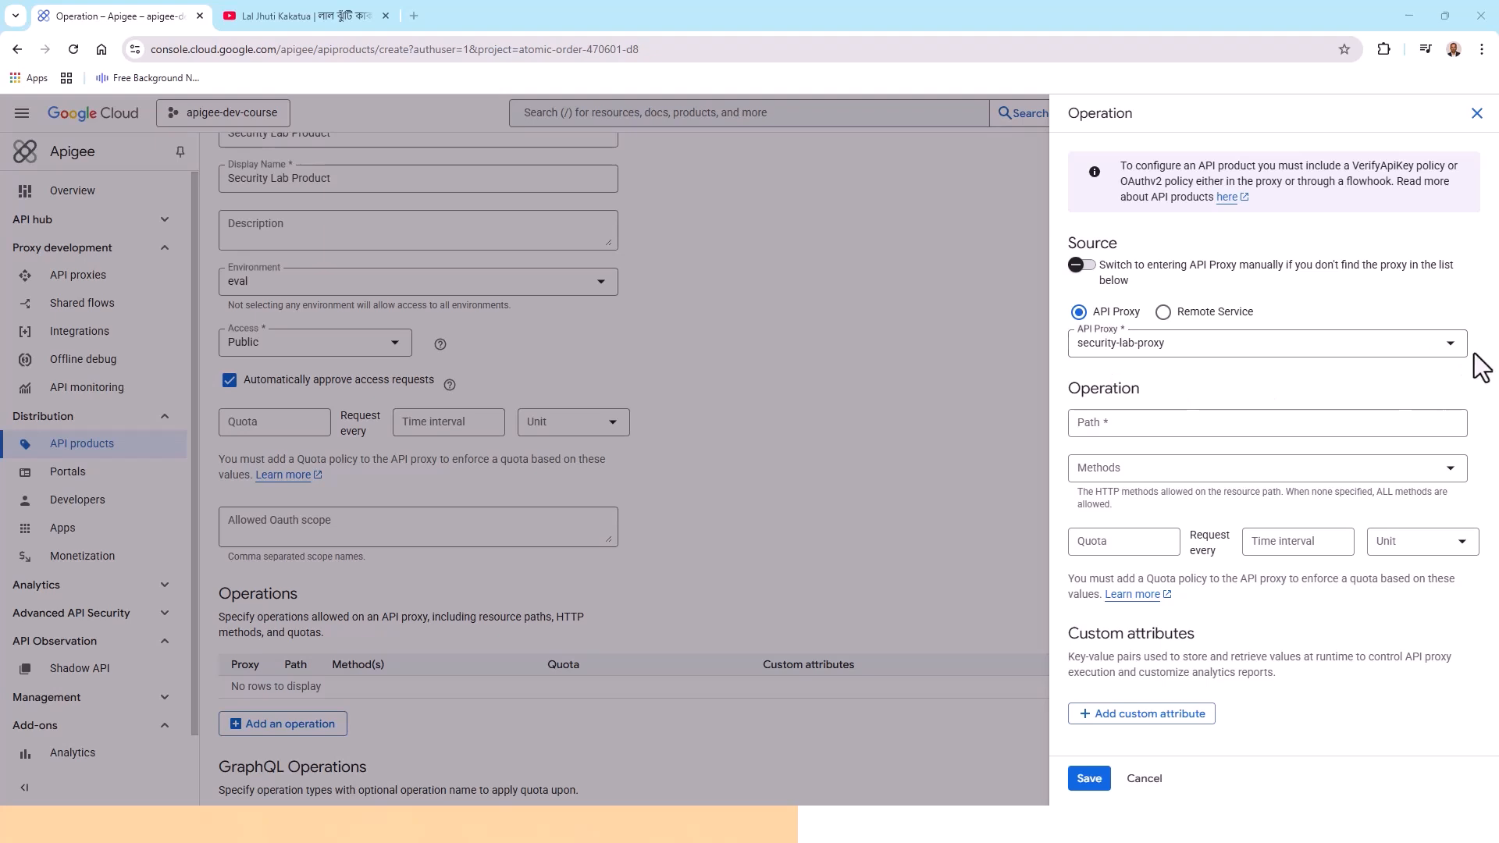
Add an operation for the security-lab-proxy API proxy with path /
left_click(1450, 350)
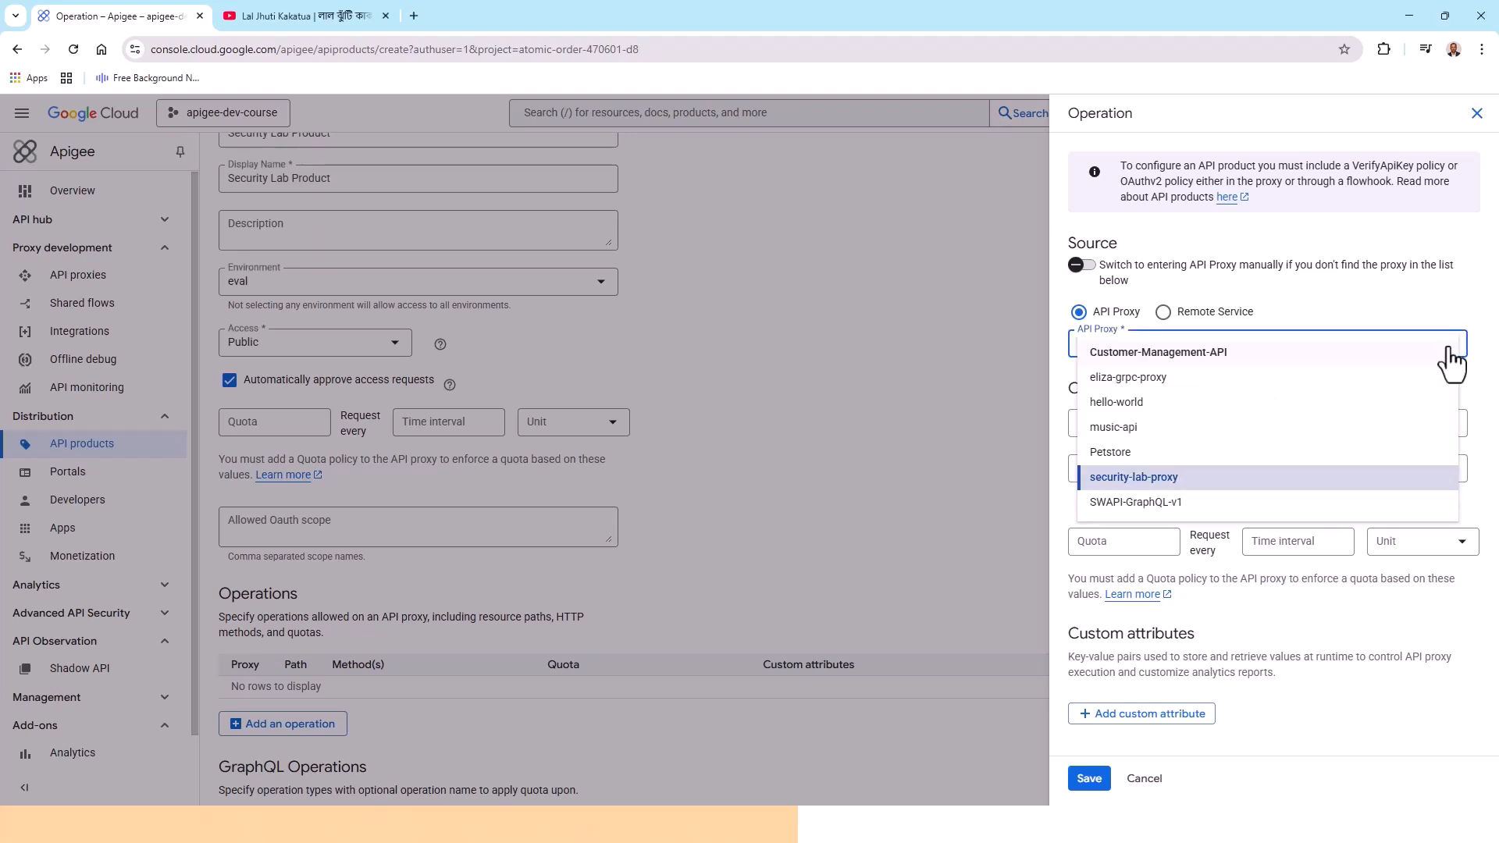
left_click(1451, 353)
left_click(1450, 350)
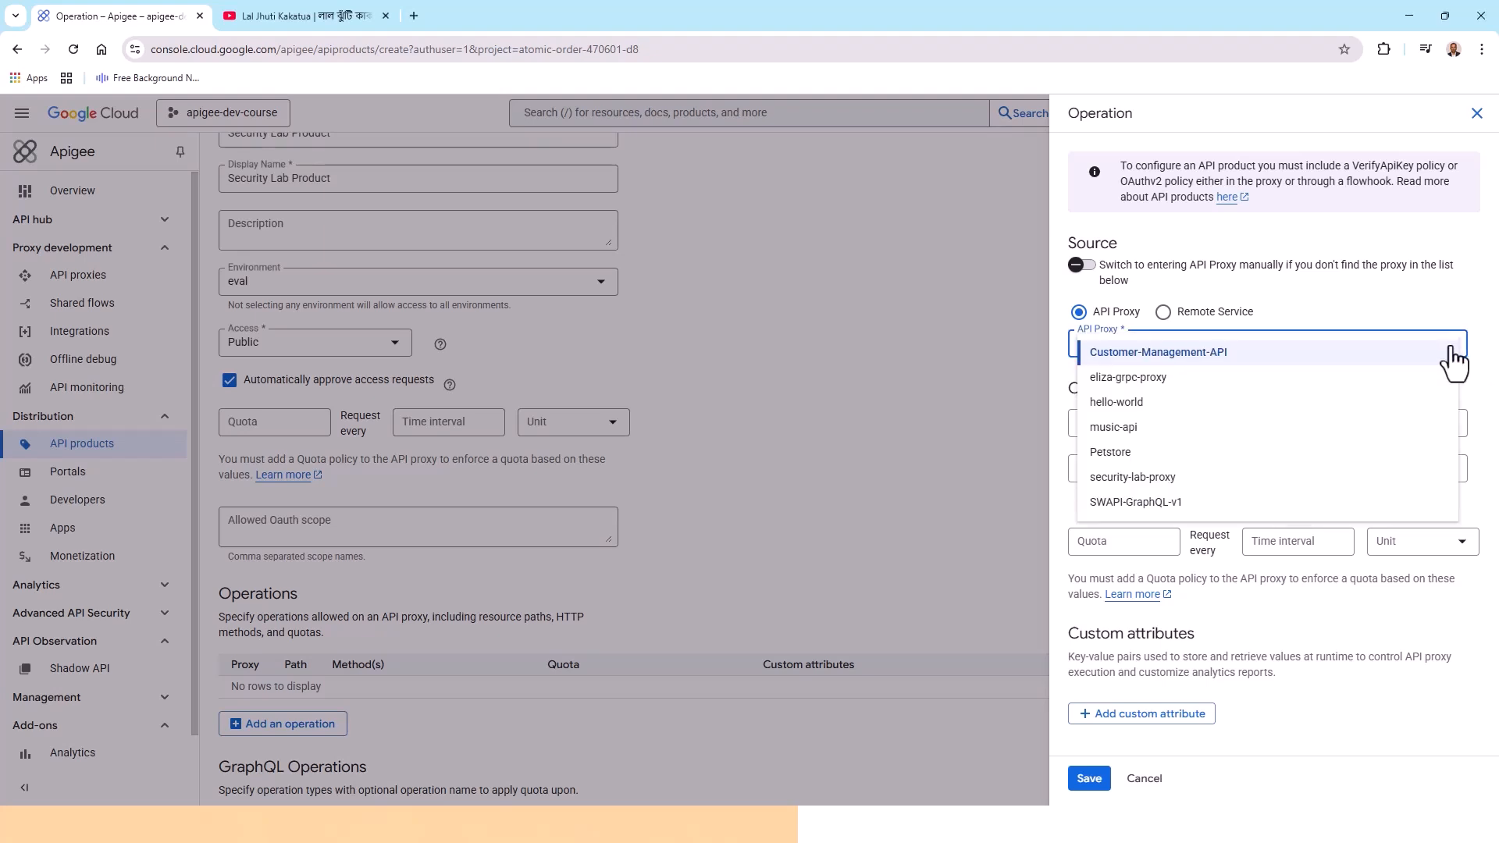
left_click(1146, 478)
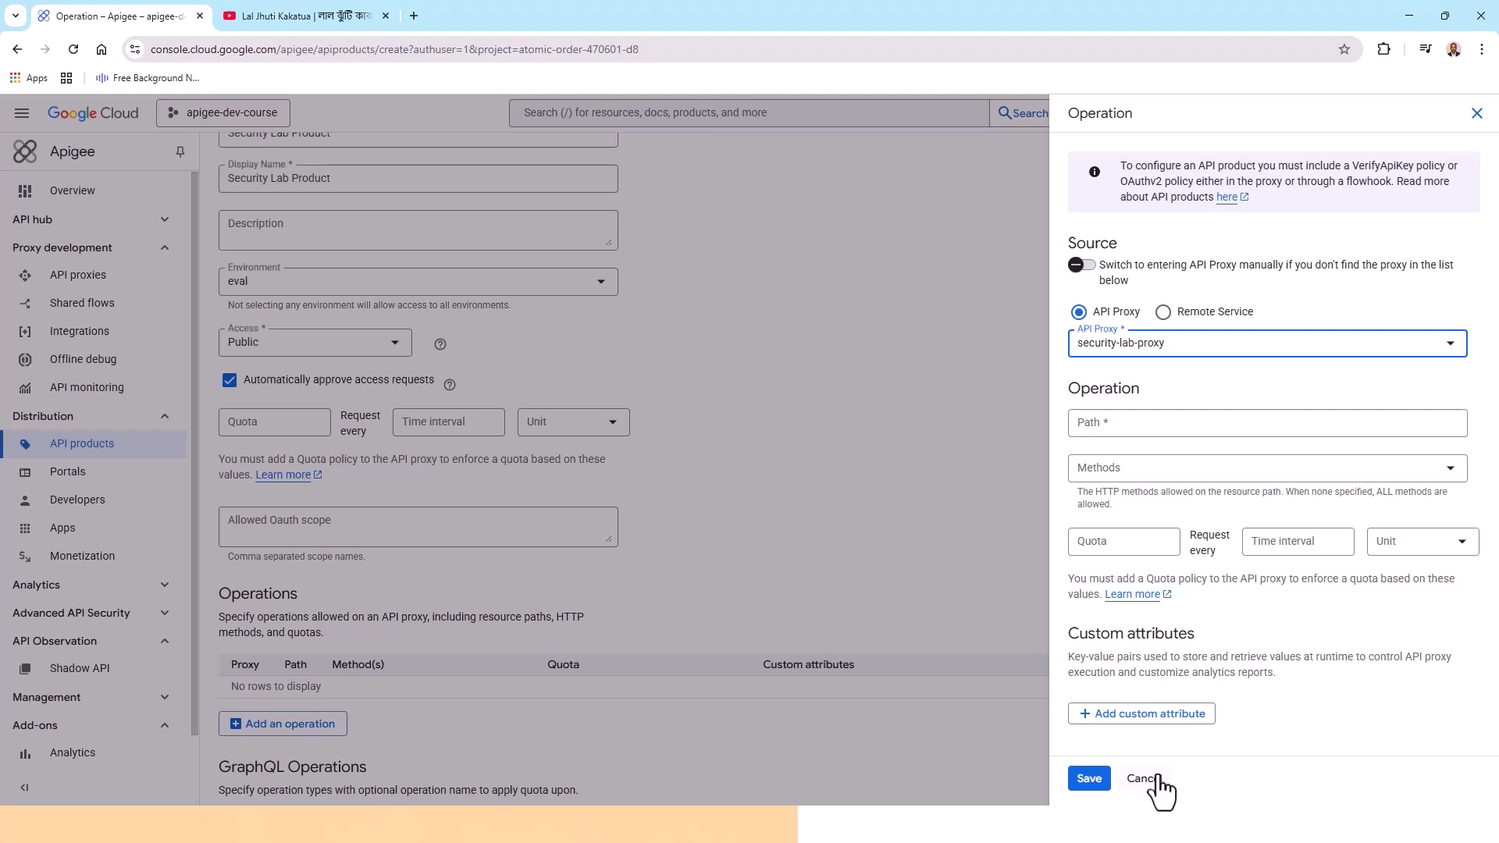
left_click(1089, 779)
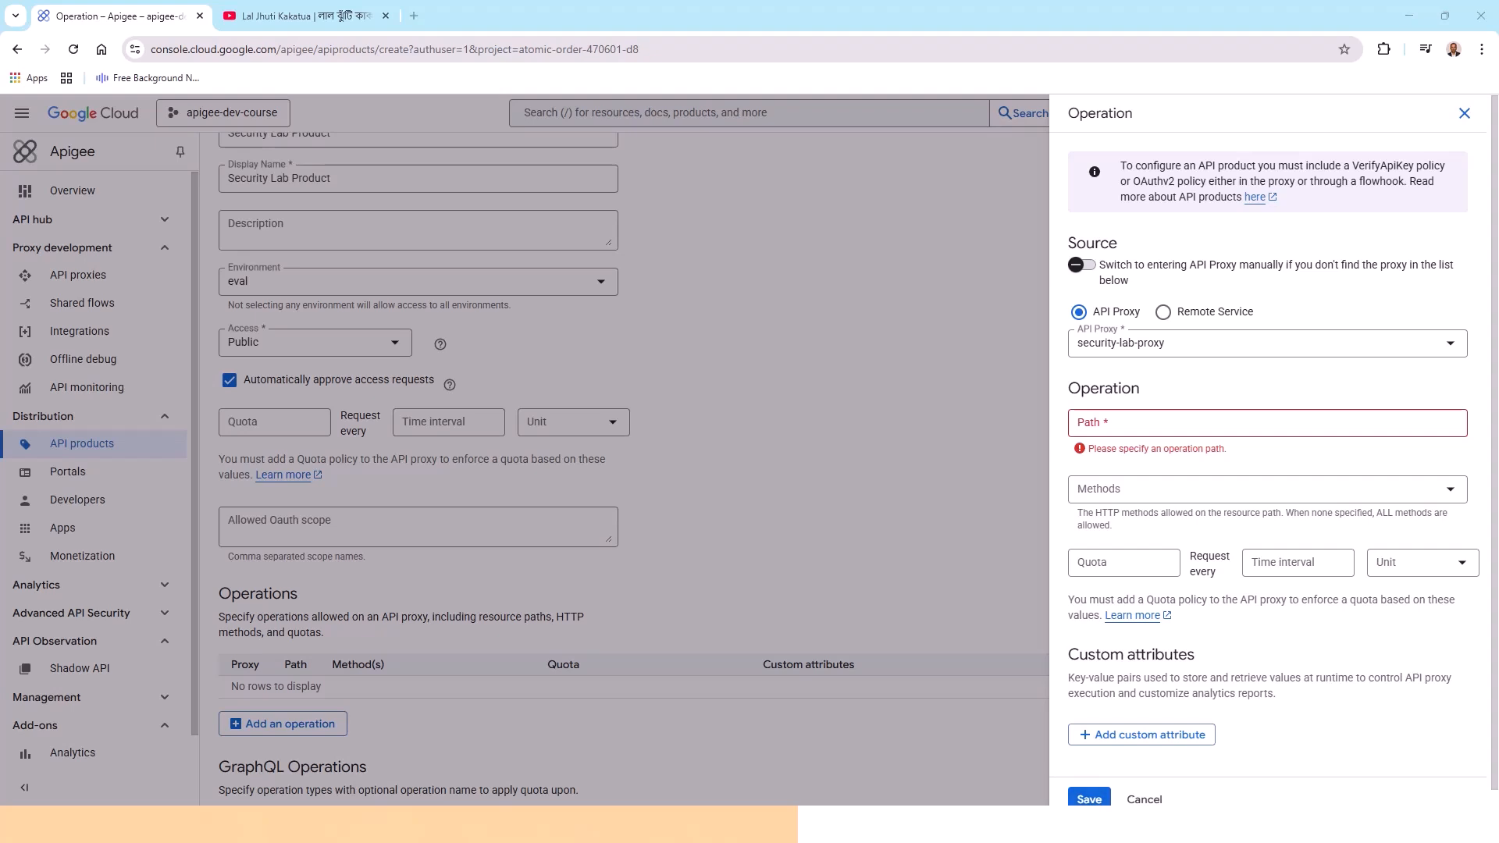
left_click(1156, 424)
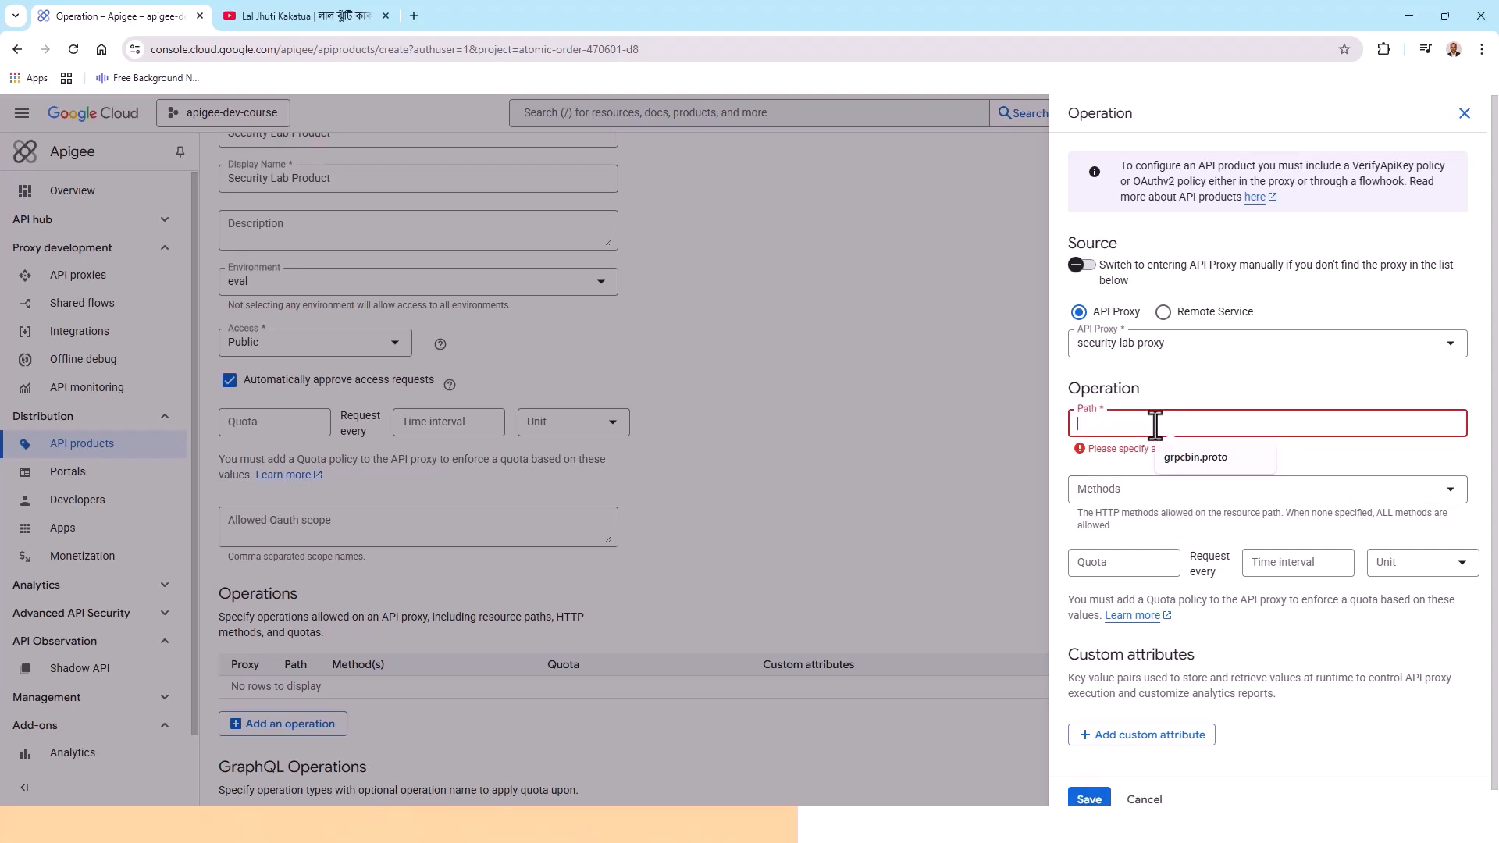
type("/")
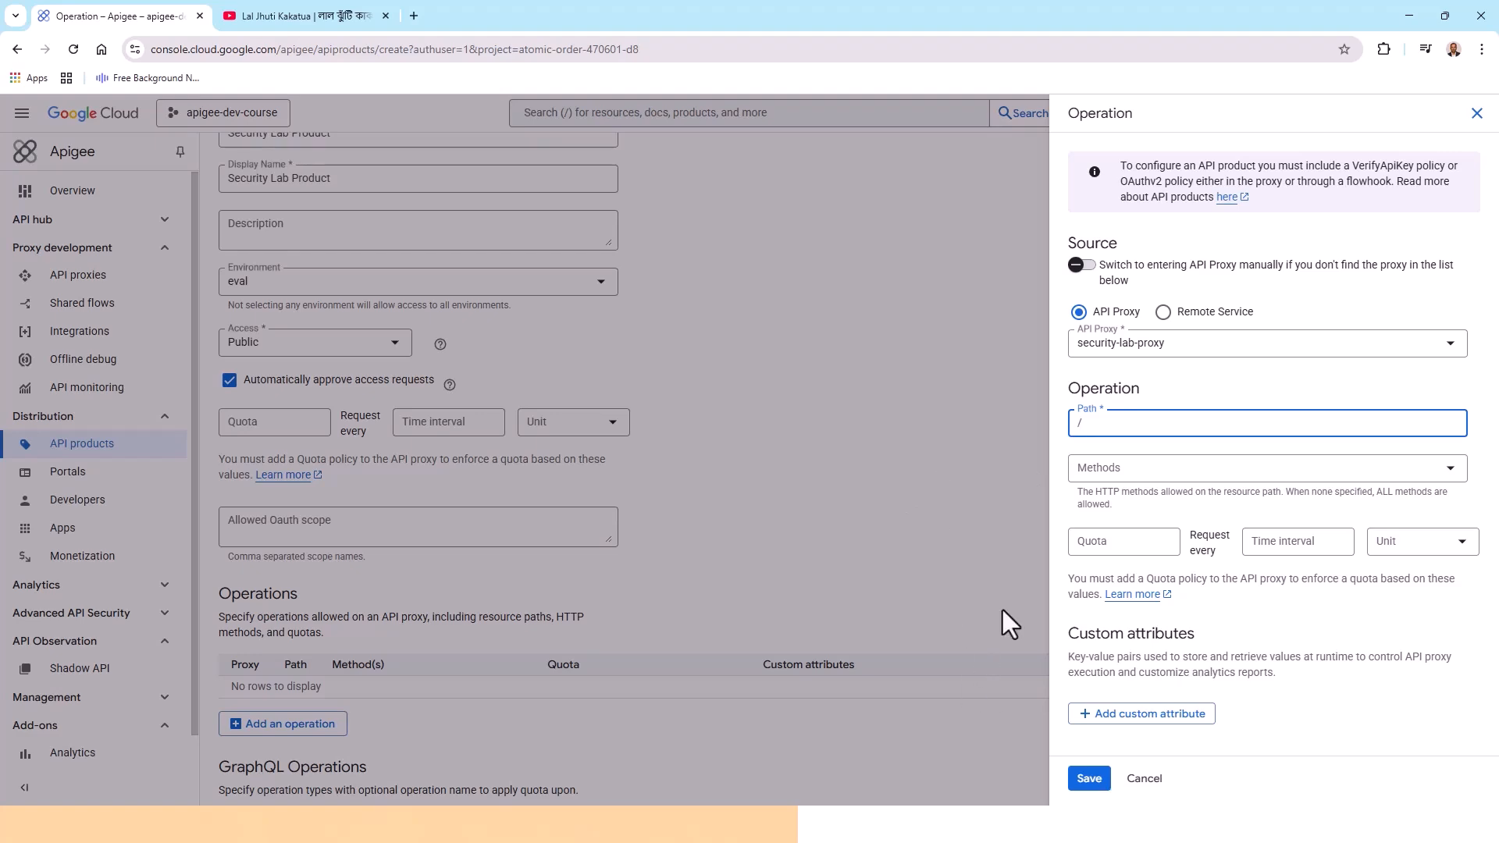
left_click(1088, 777)
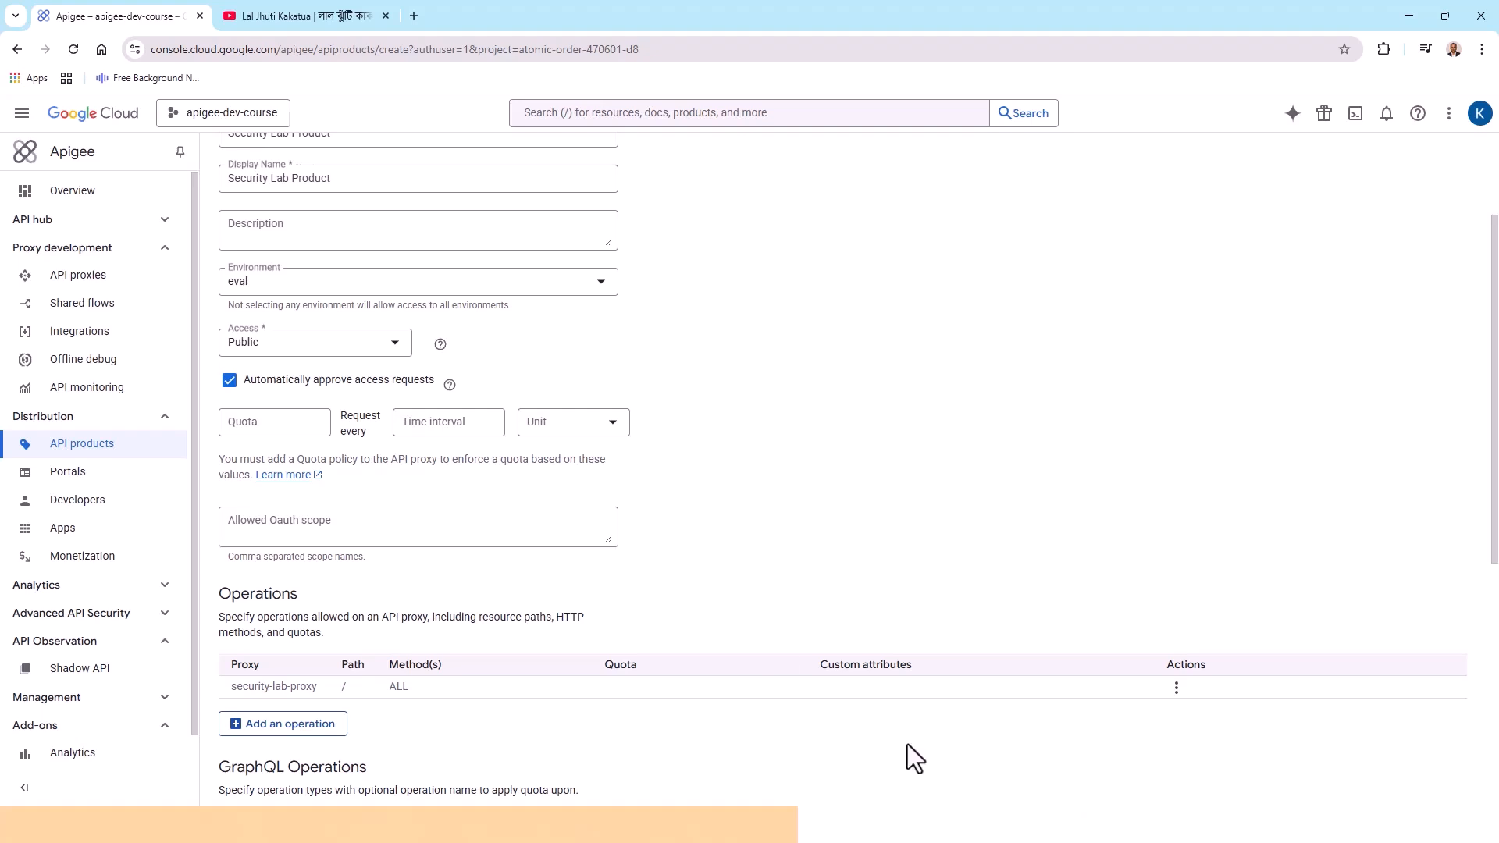
Save the Security Lab Product API product
scroll(765, 466, "up", 3)
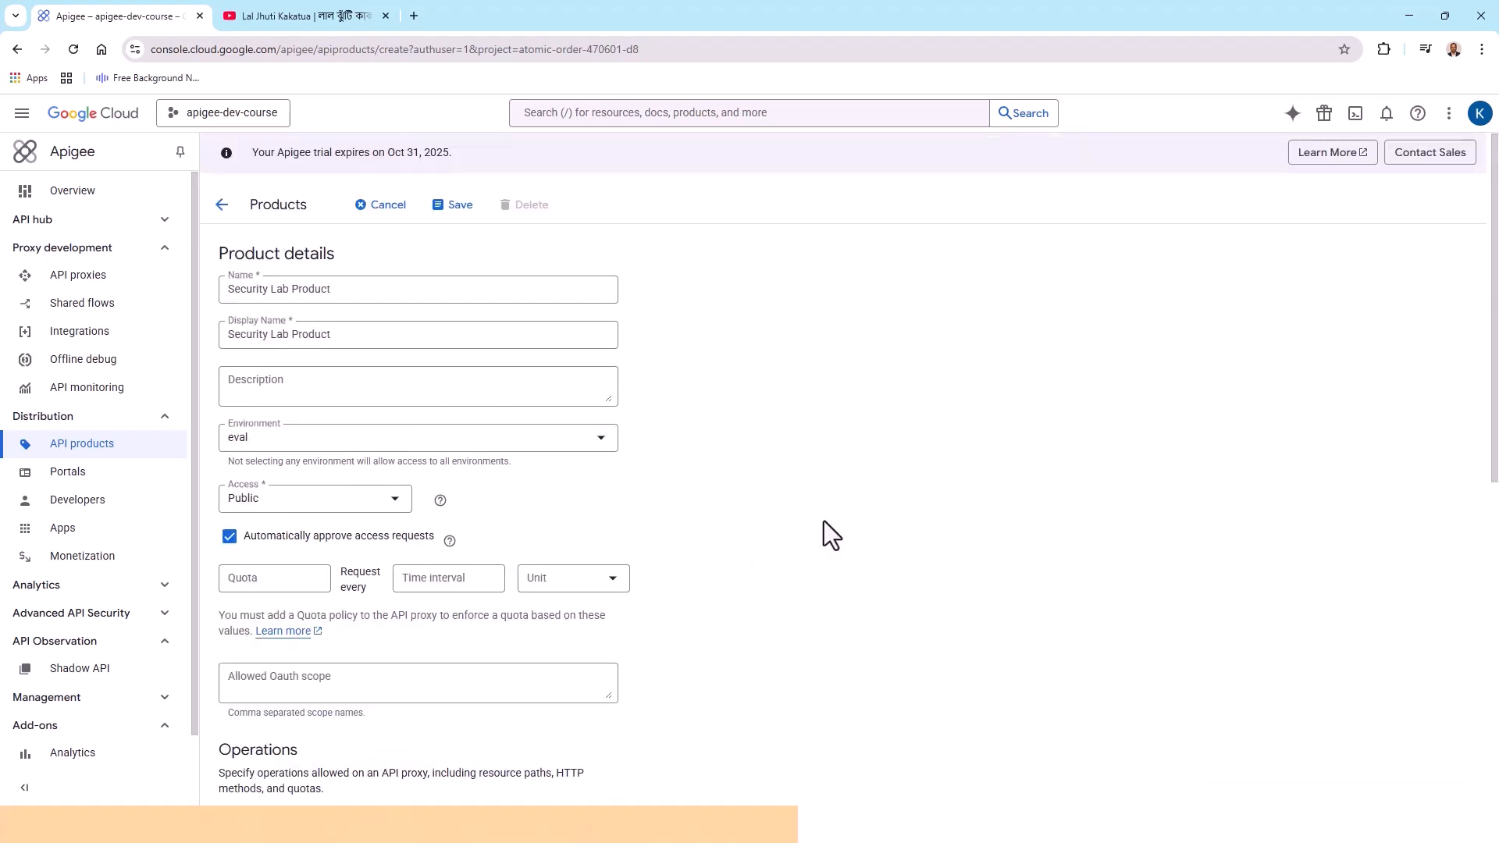
left_click(451, 204)
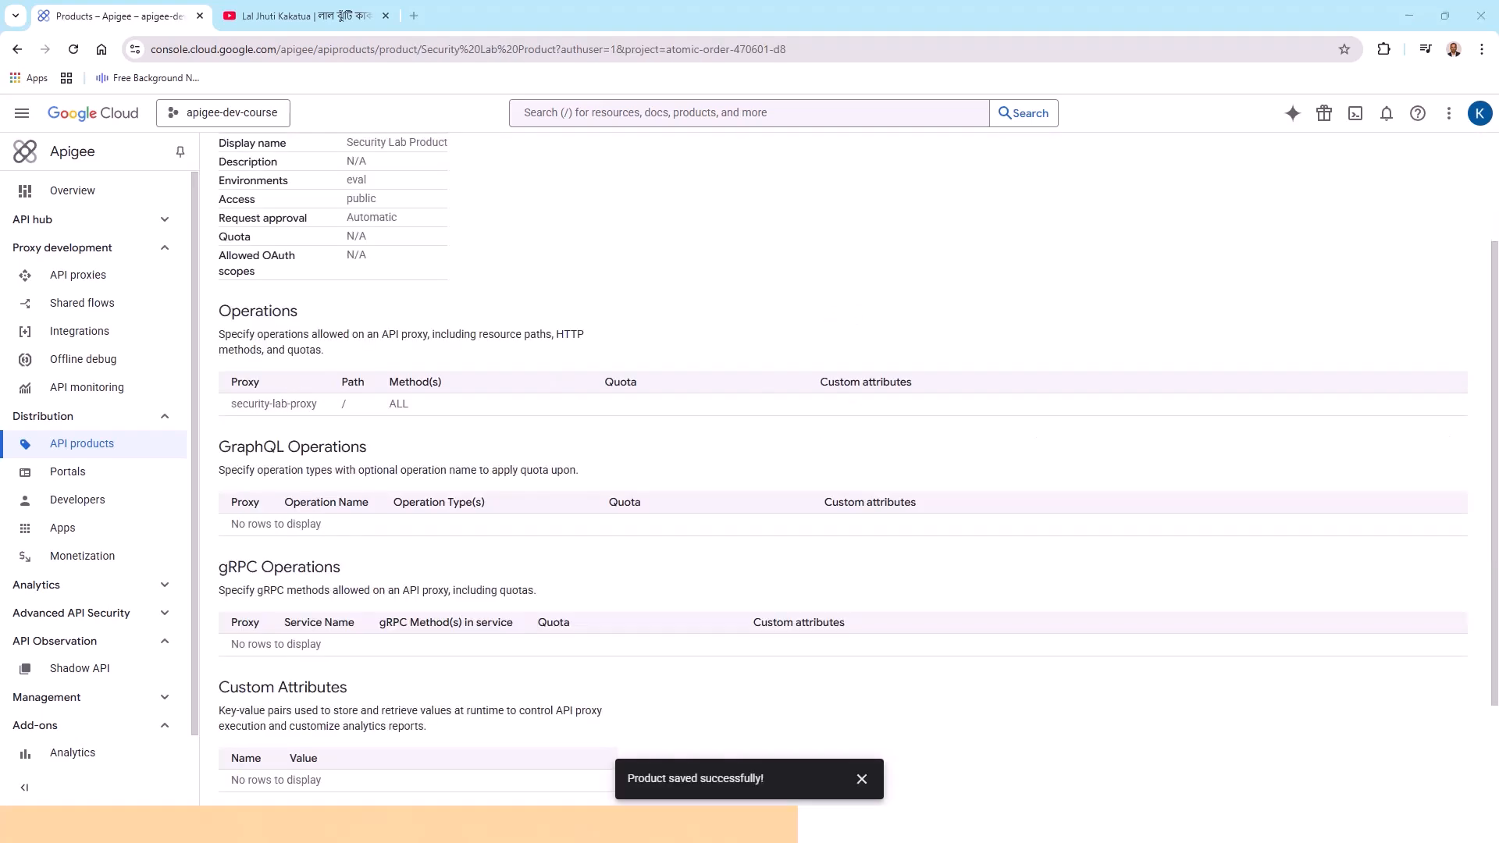
scroll(1151, 573, "up", 2)
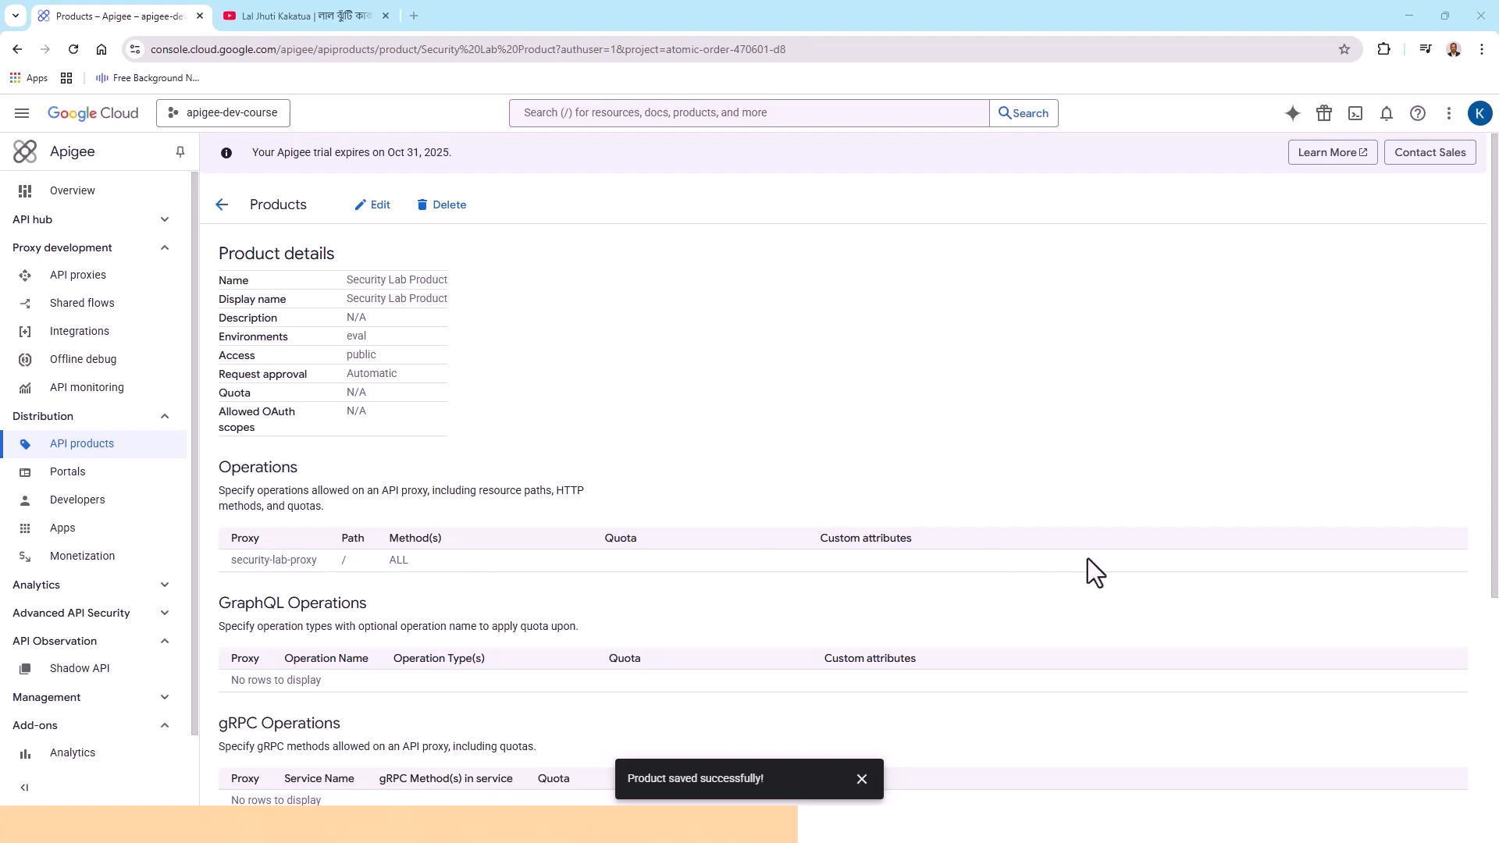
left_click(862, 779)
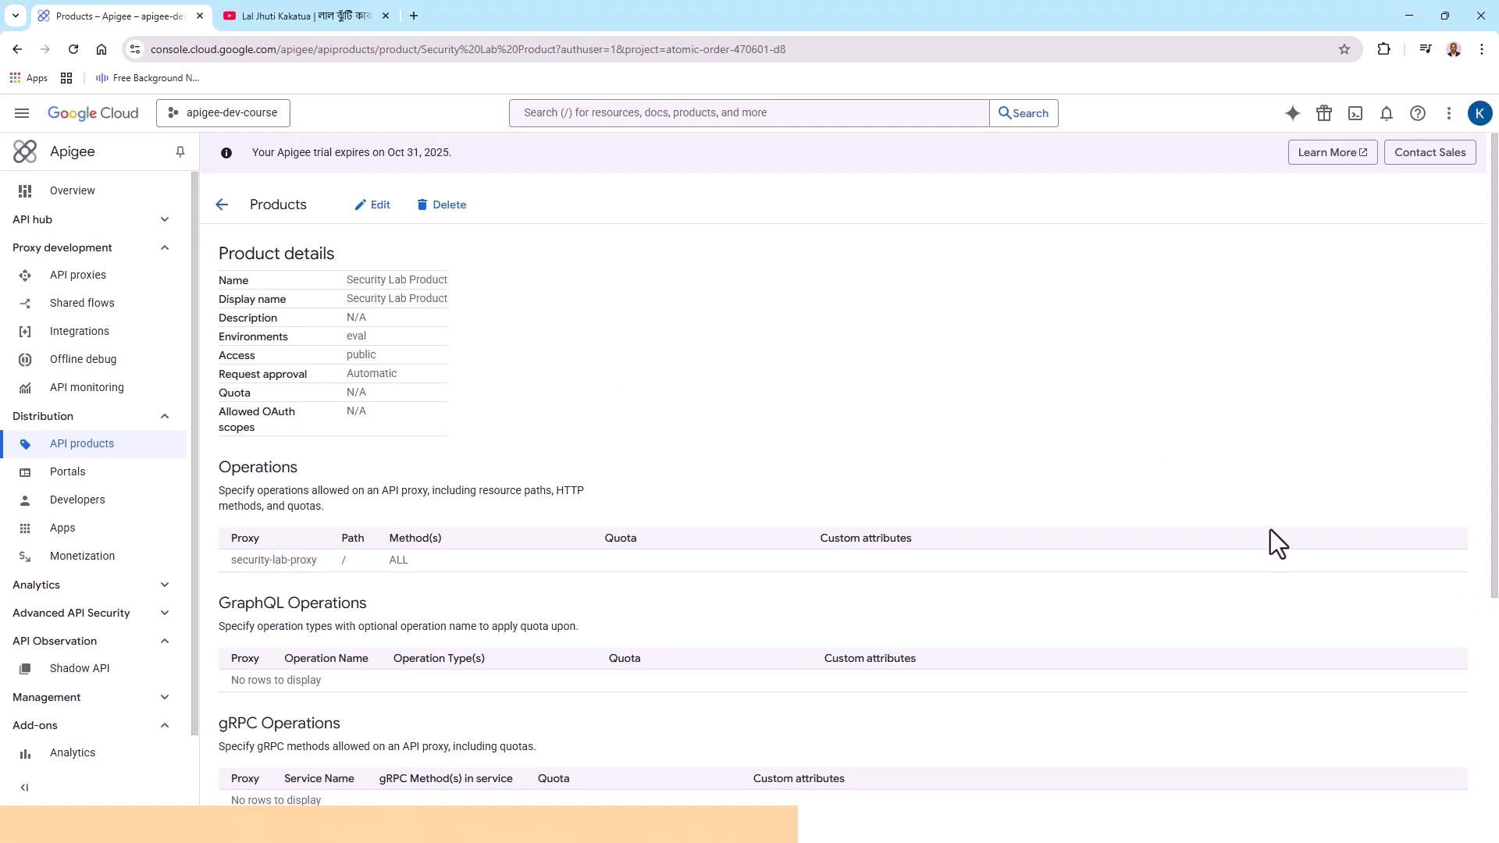
scroll(1271, 529, "down", 2)
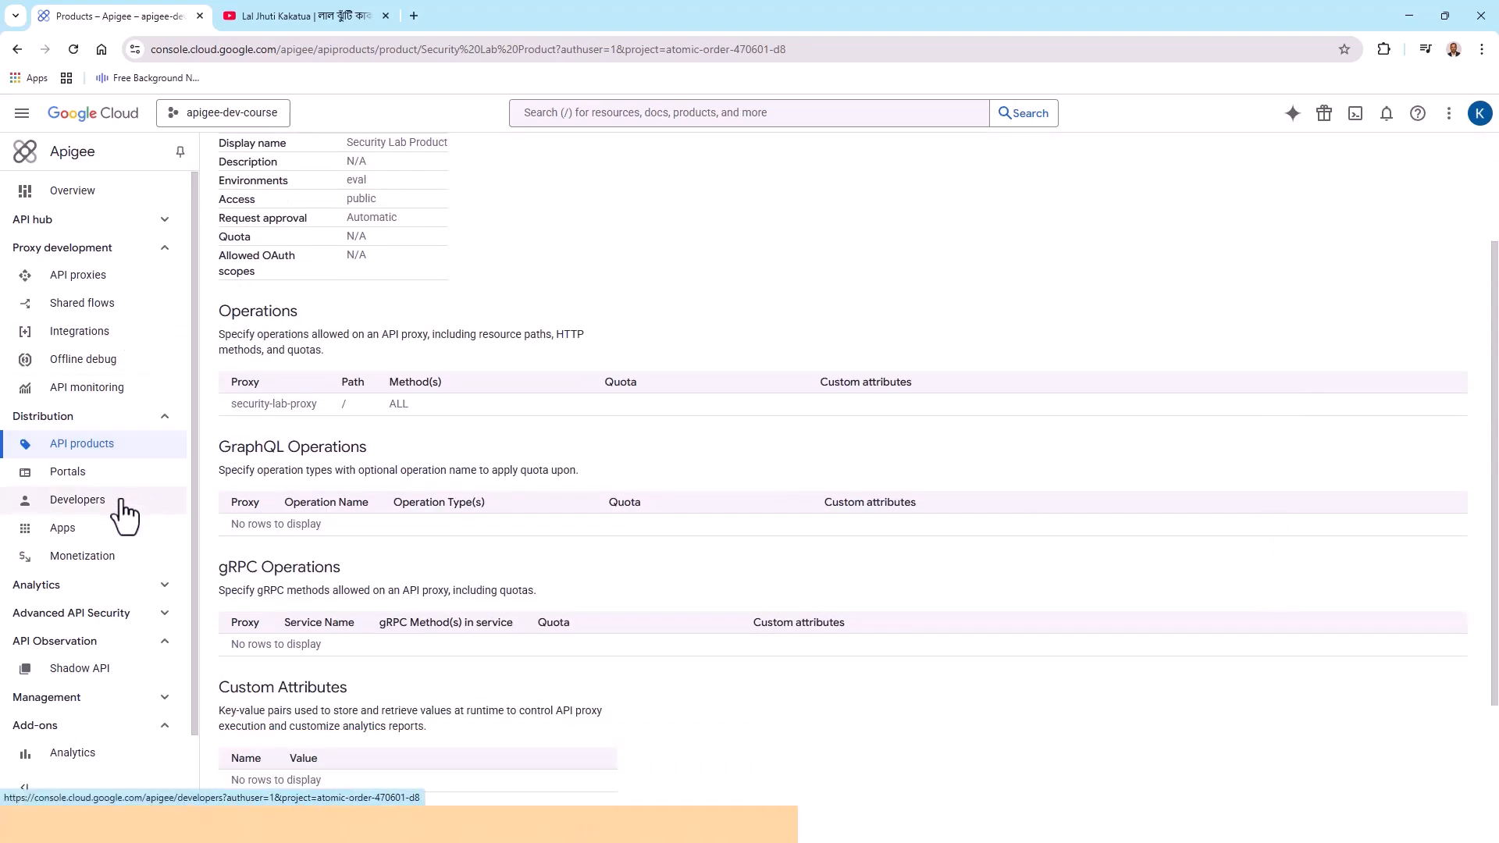
Create an app named Security Test App owned by the existing developer
left_click(75, 538)
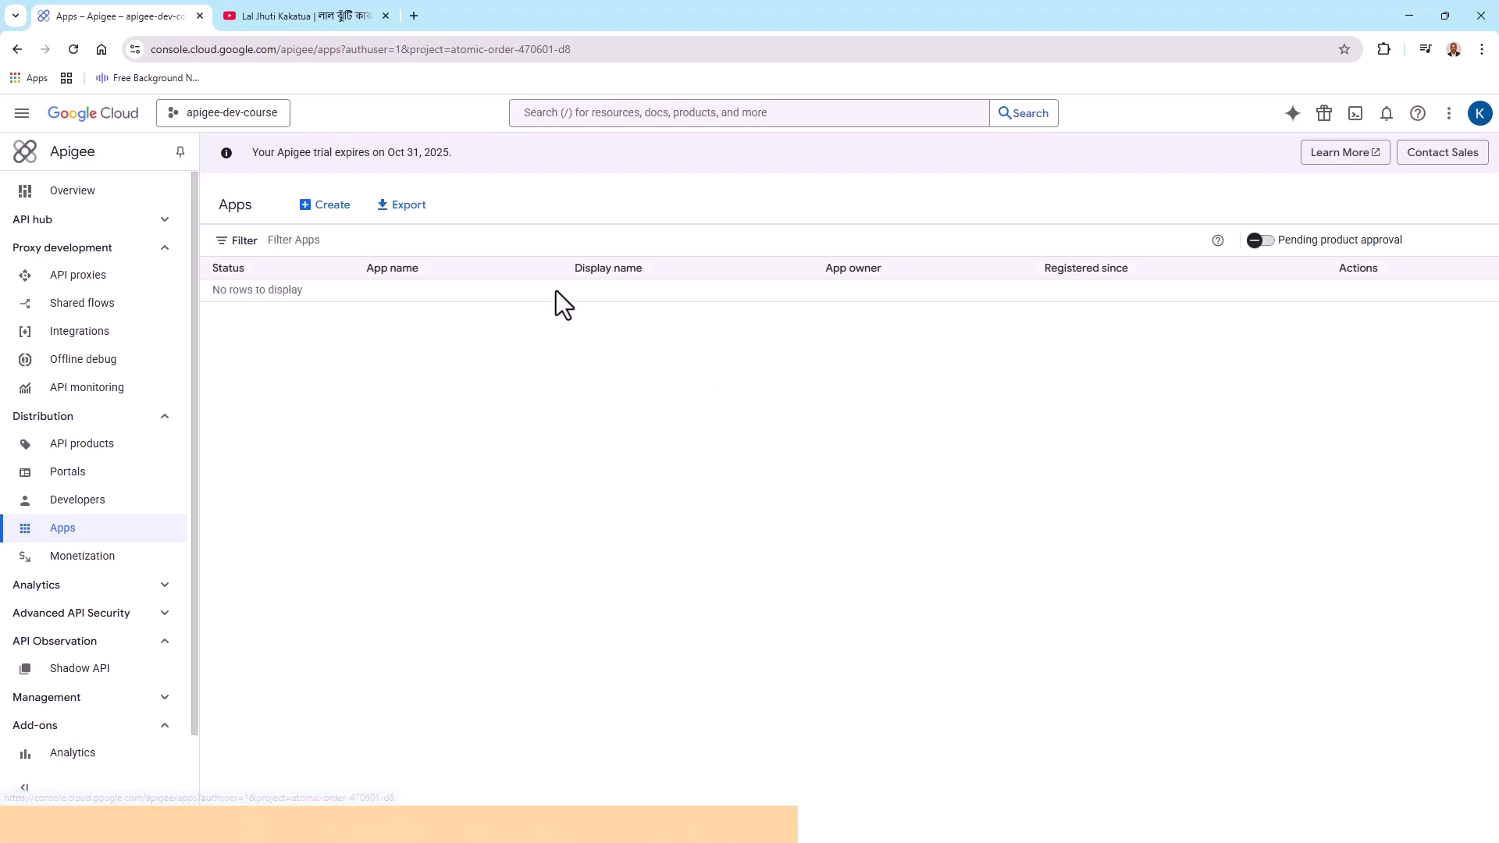
left_click(347, 209)
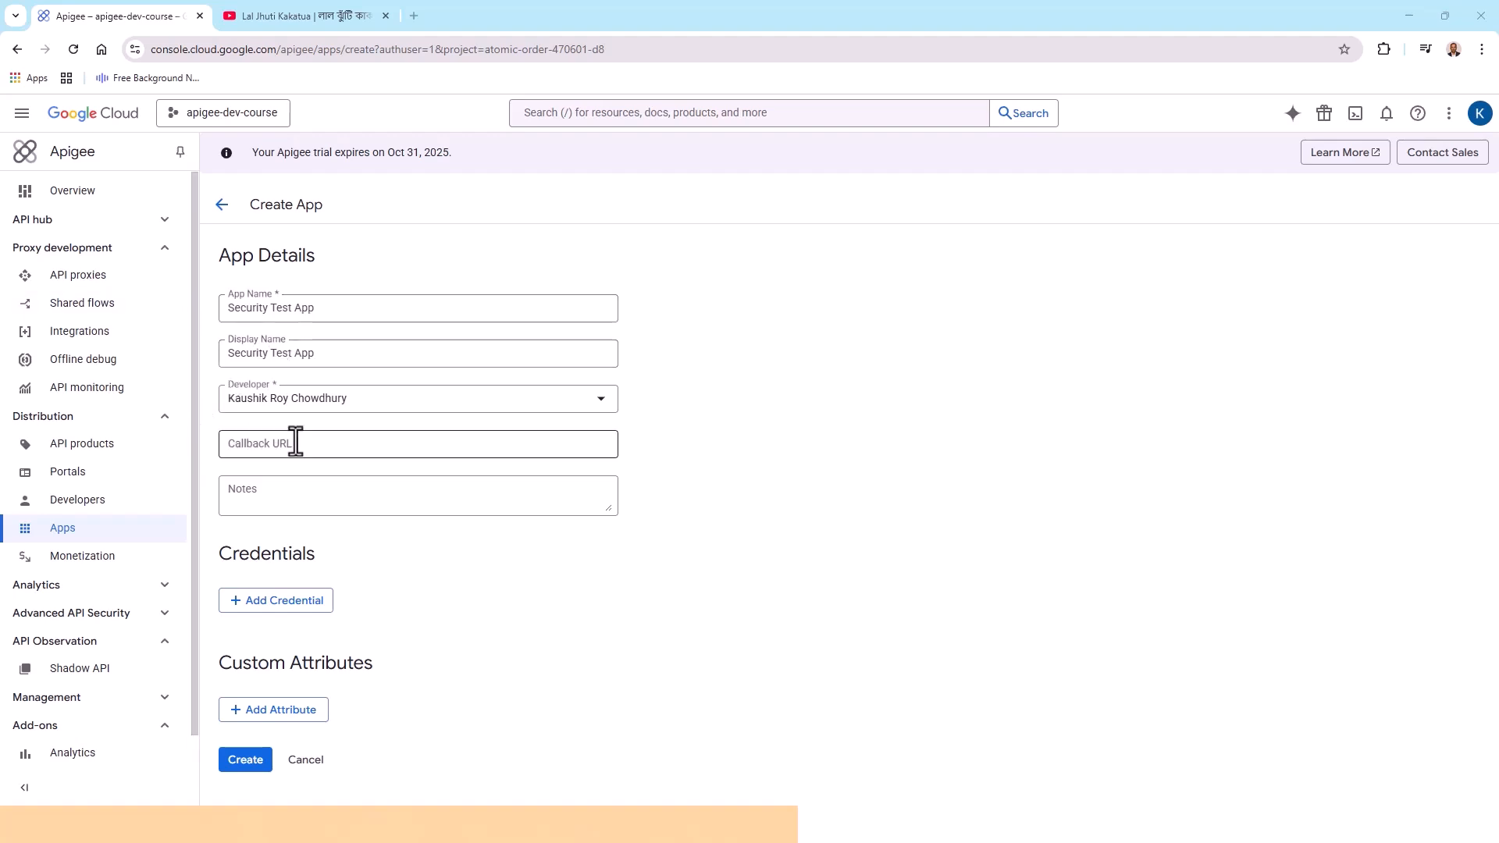
left_click(604, 401)
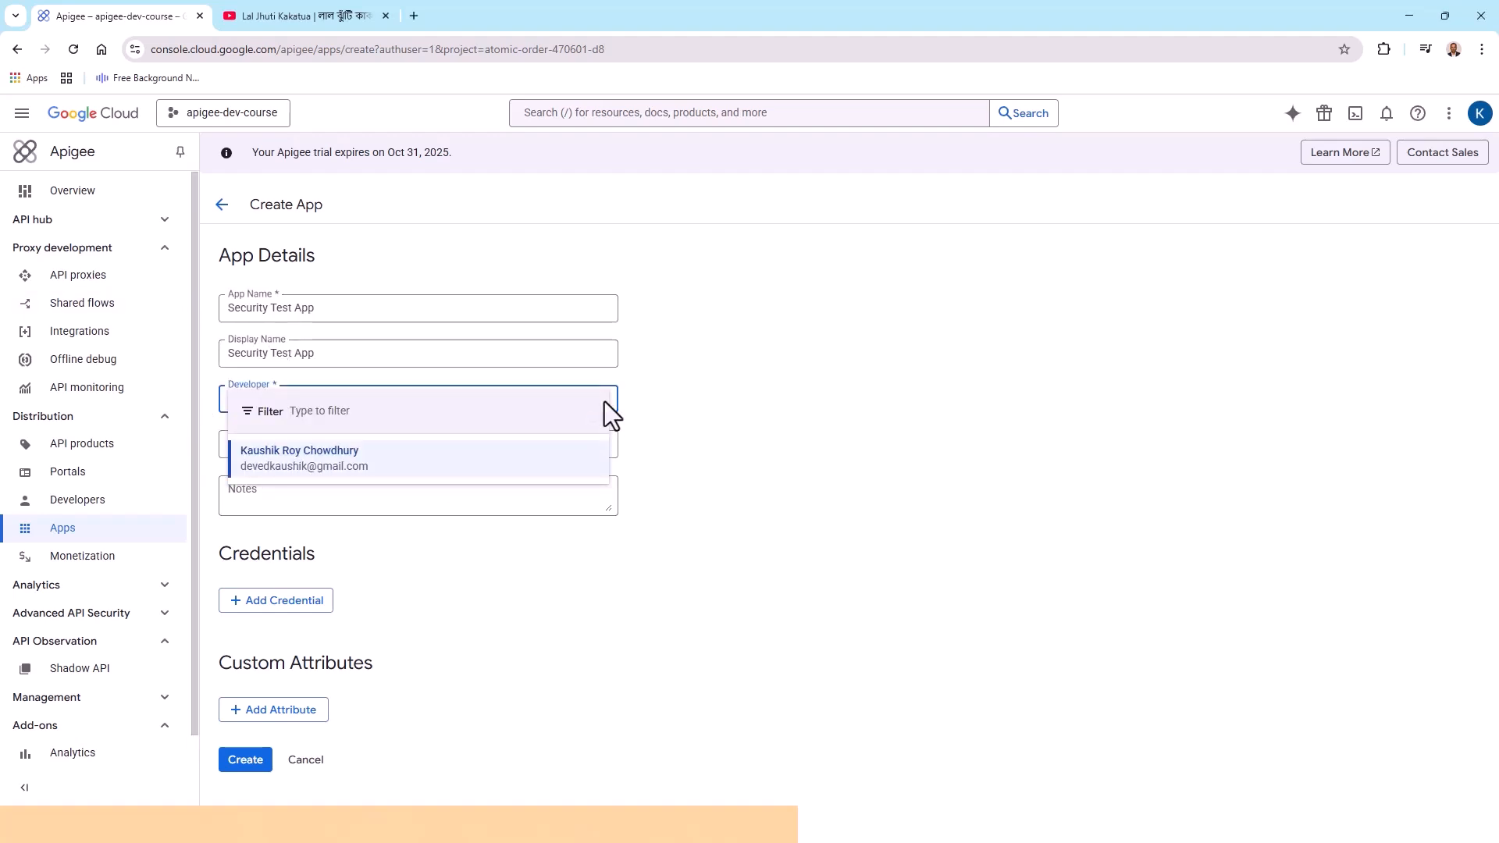
left_click(760, 415)
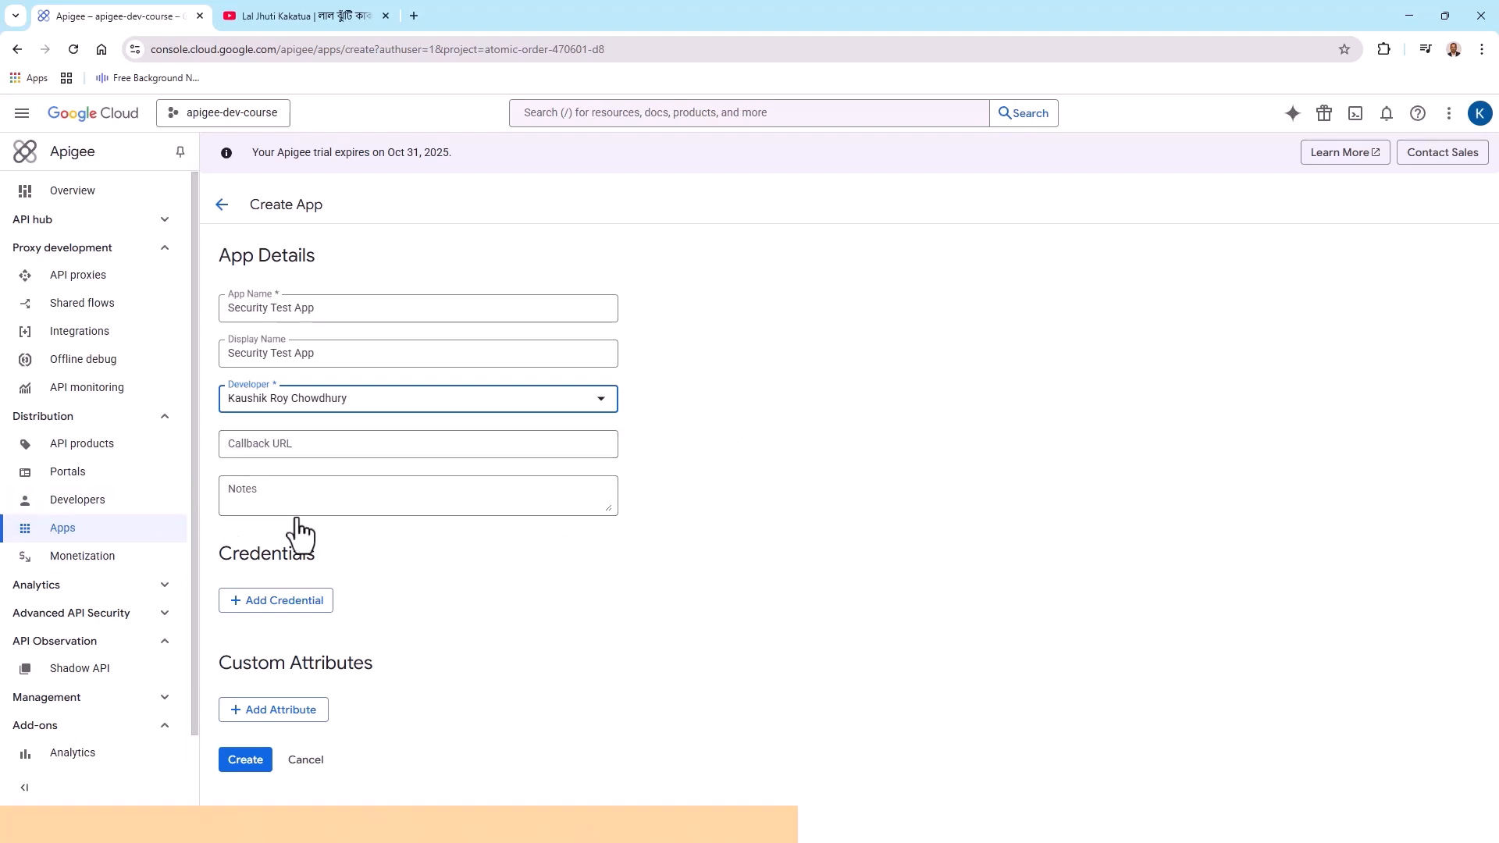
left_click(231, 763)
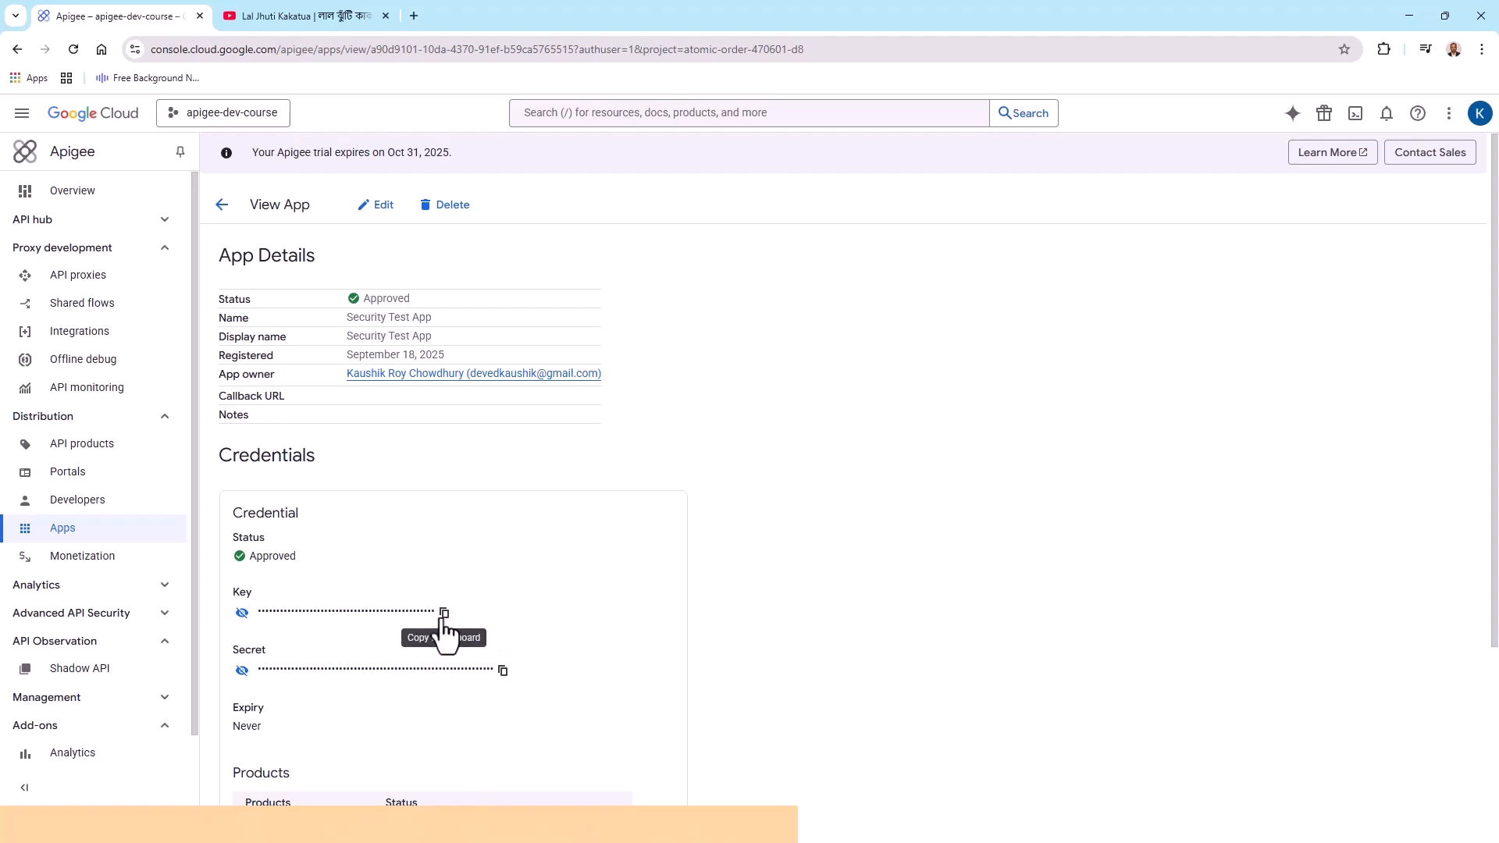
Add Security Lab Product to the Security Test App credential and save the app
left_click(242, 613)
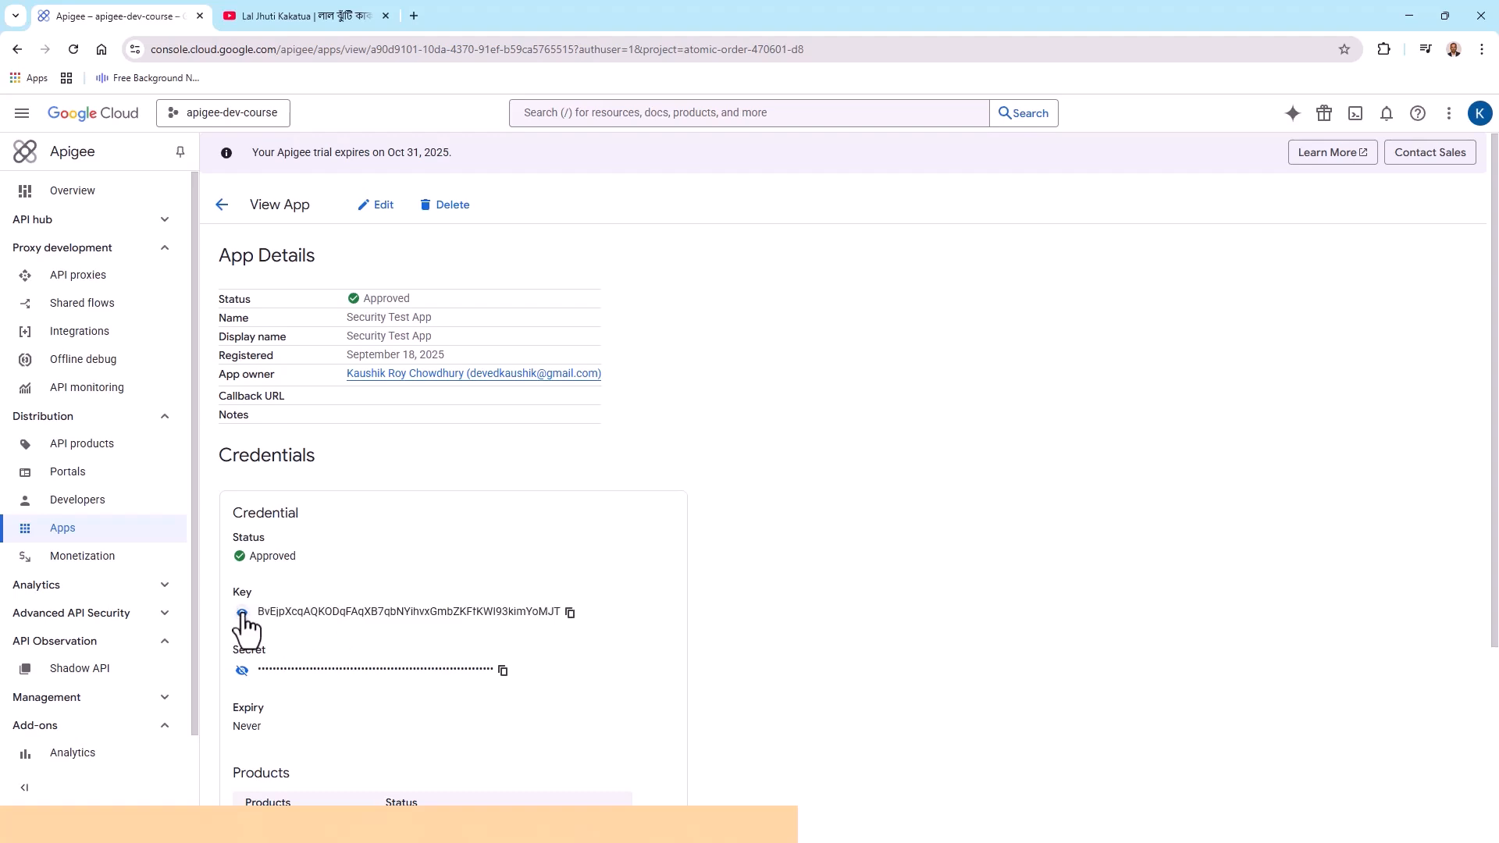
left_click(242, 613)
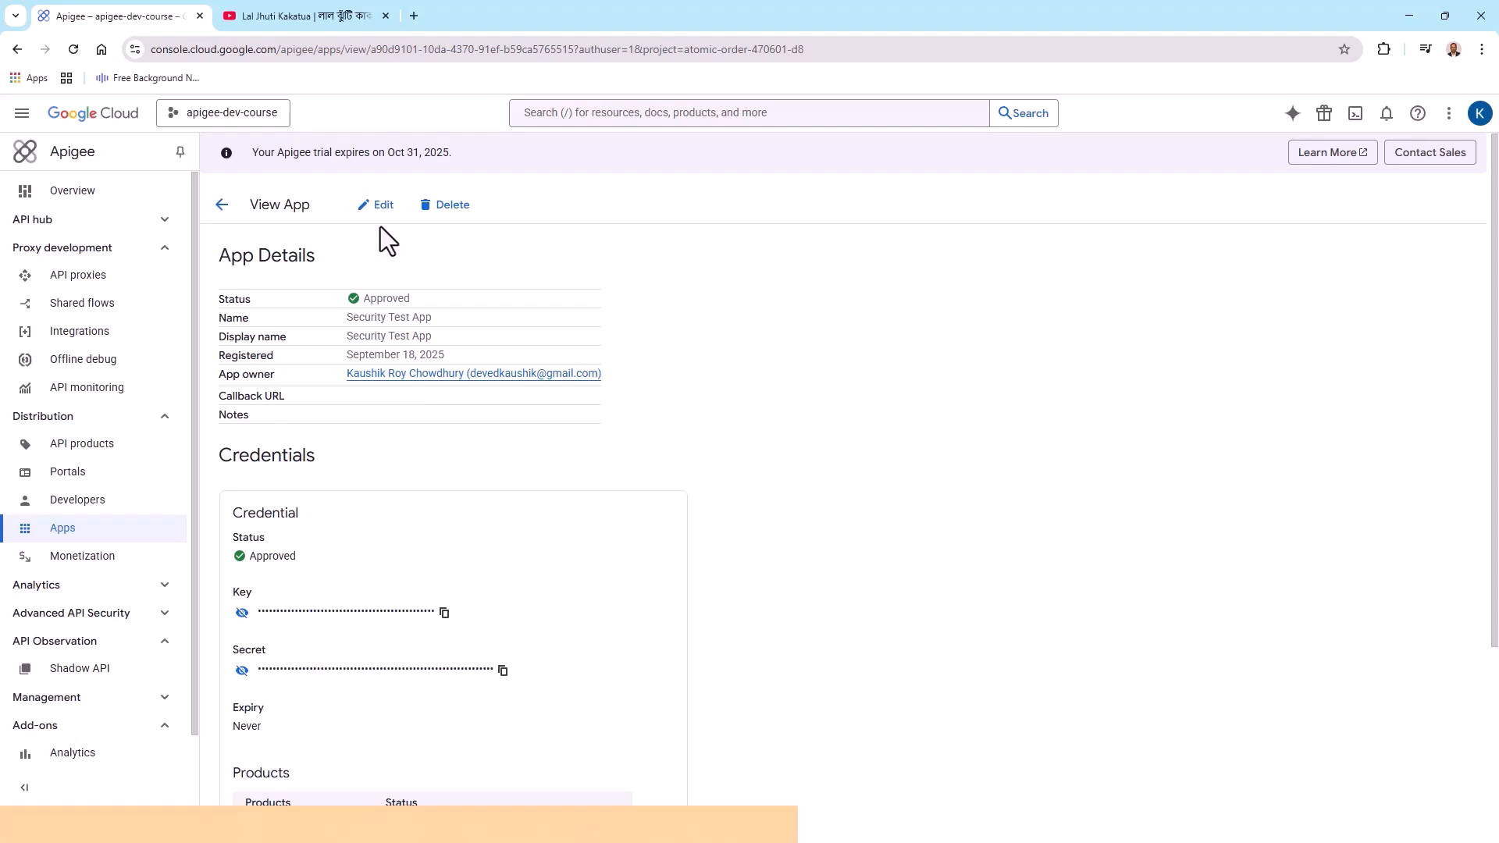
left_click(382, 207)
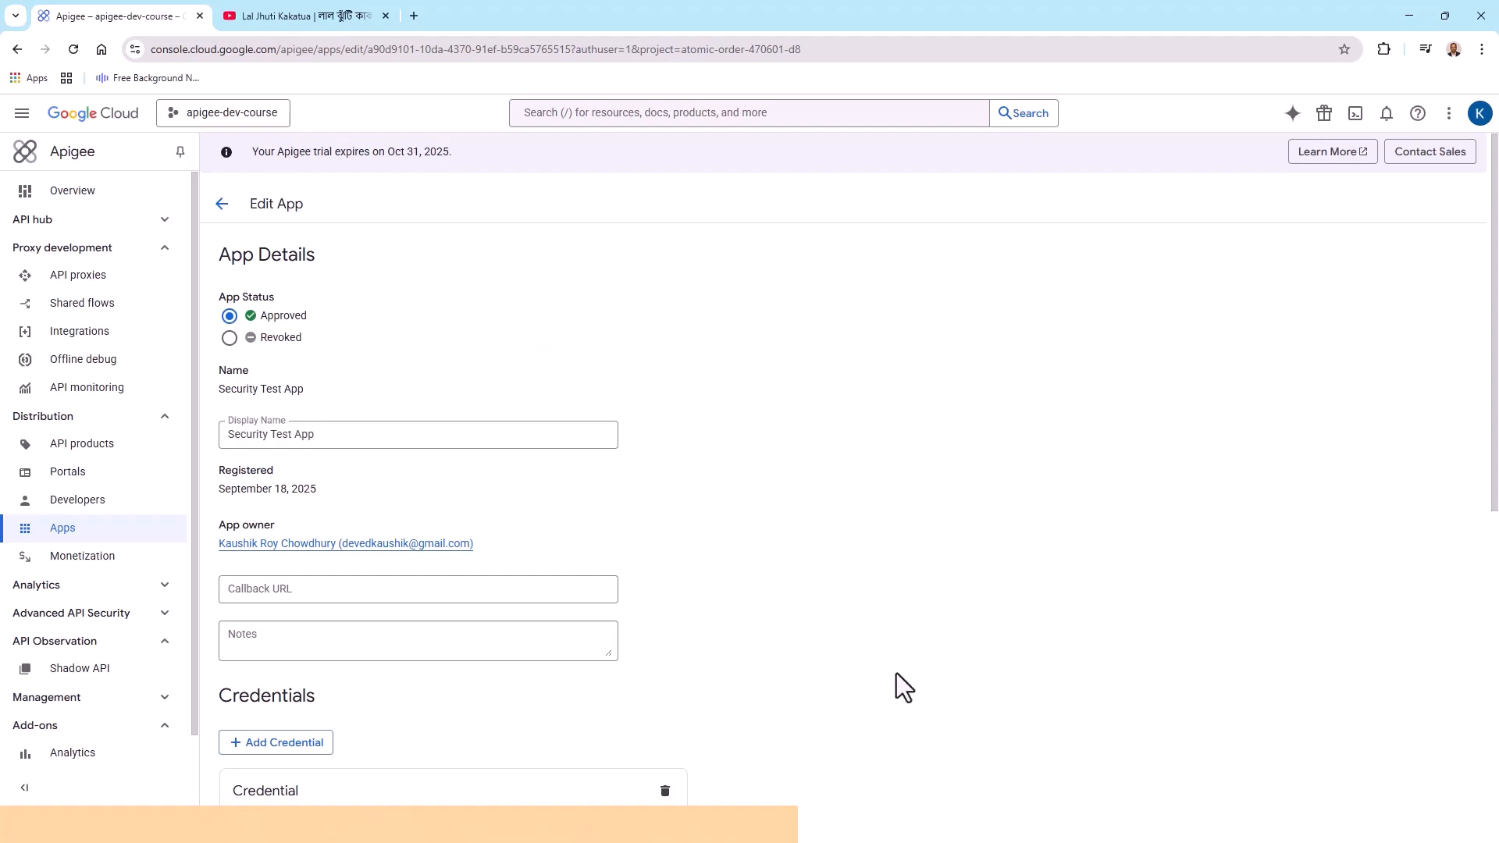
scroll(897, 673, "down", 4)
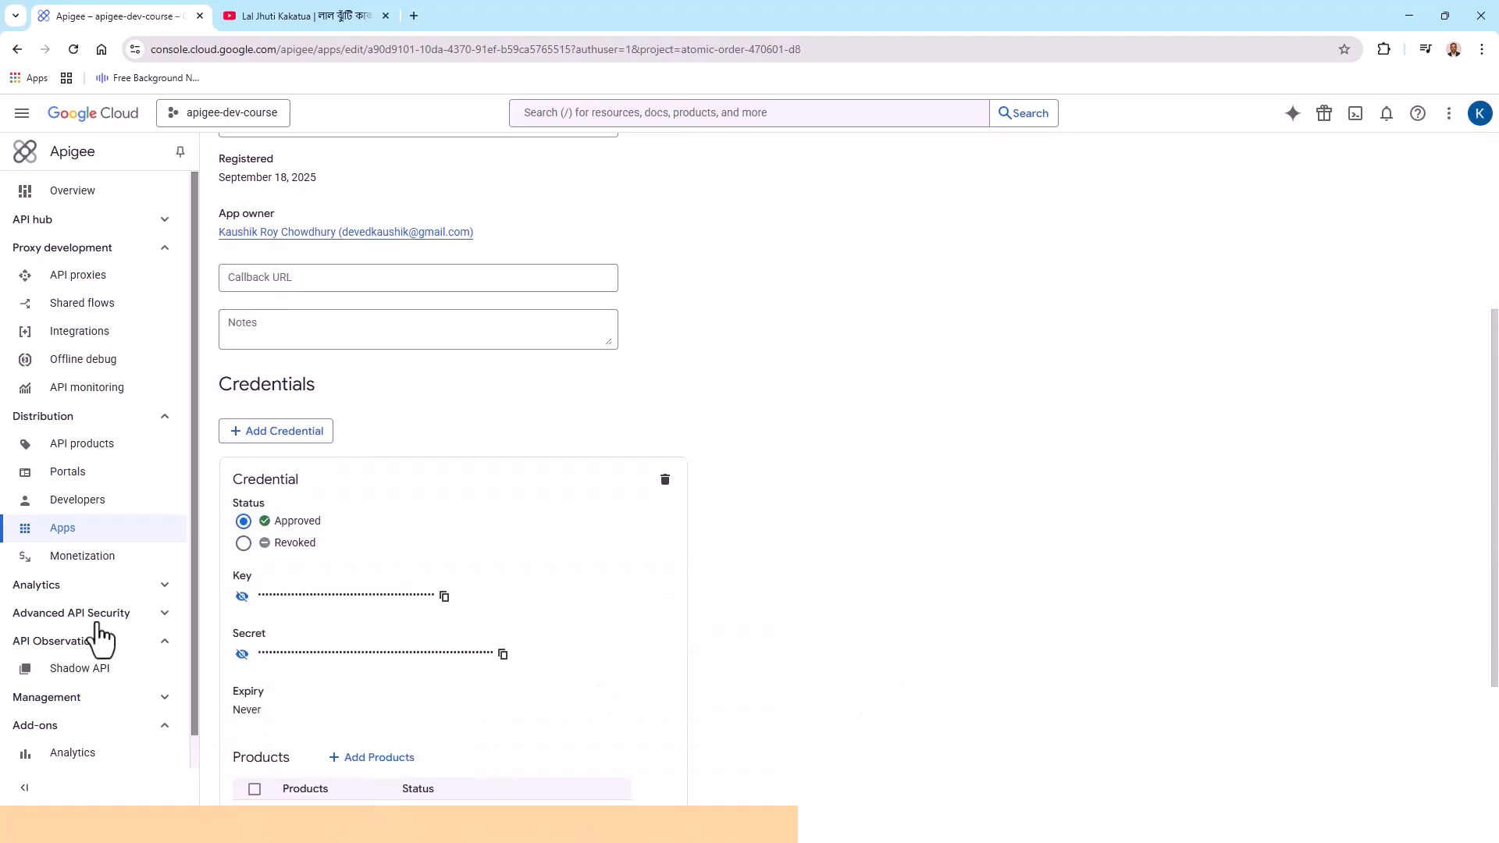
scroll(595, 692, "down", 2)
left_click(381, 617)
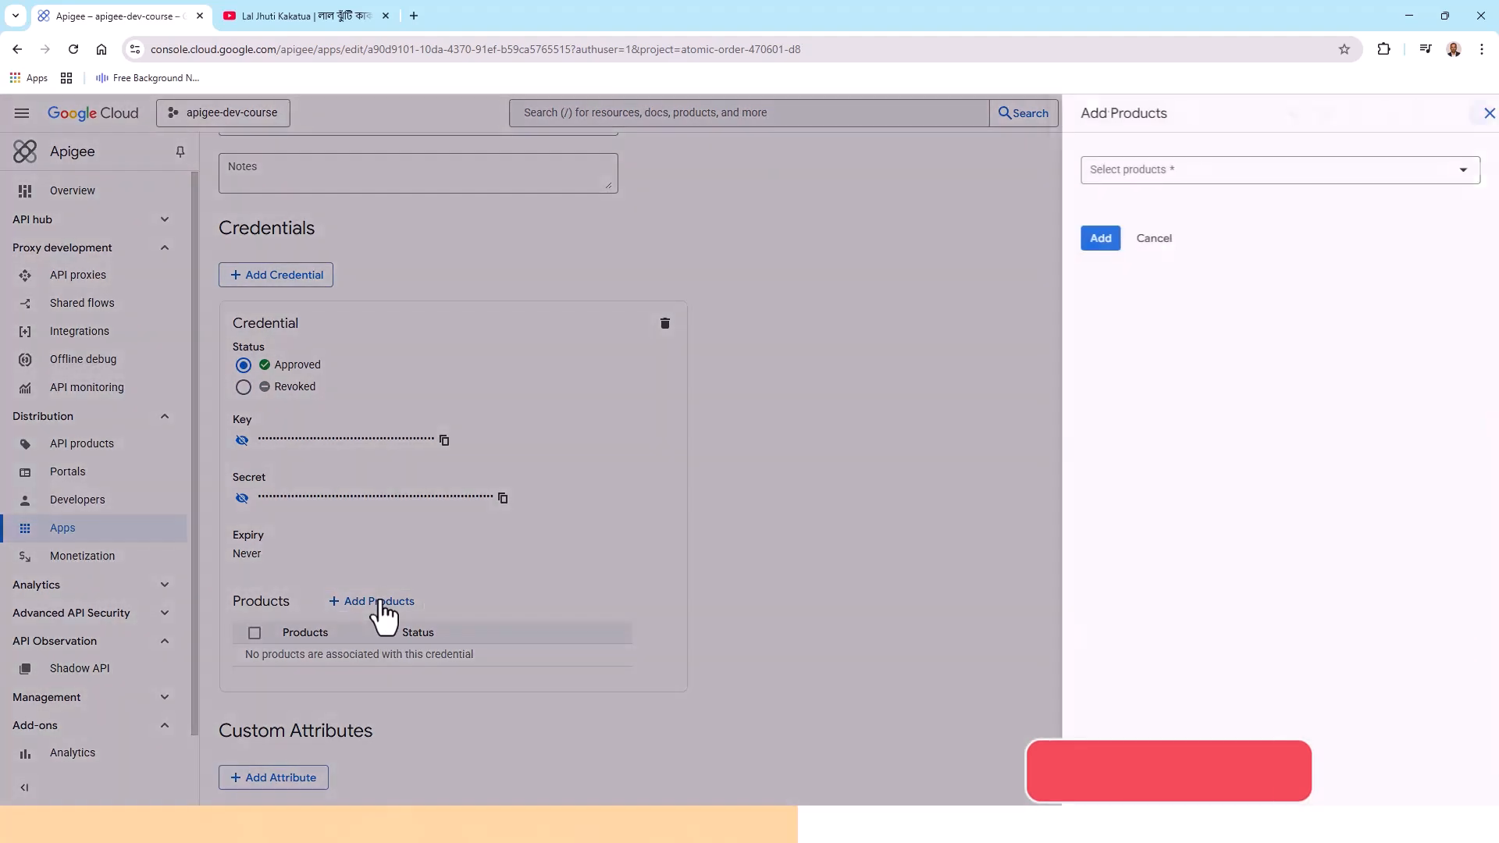
left_click(1452, 173)
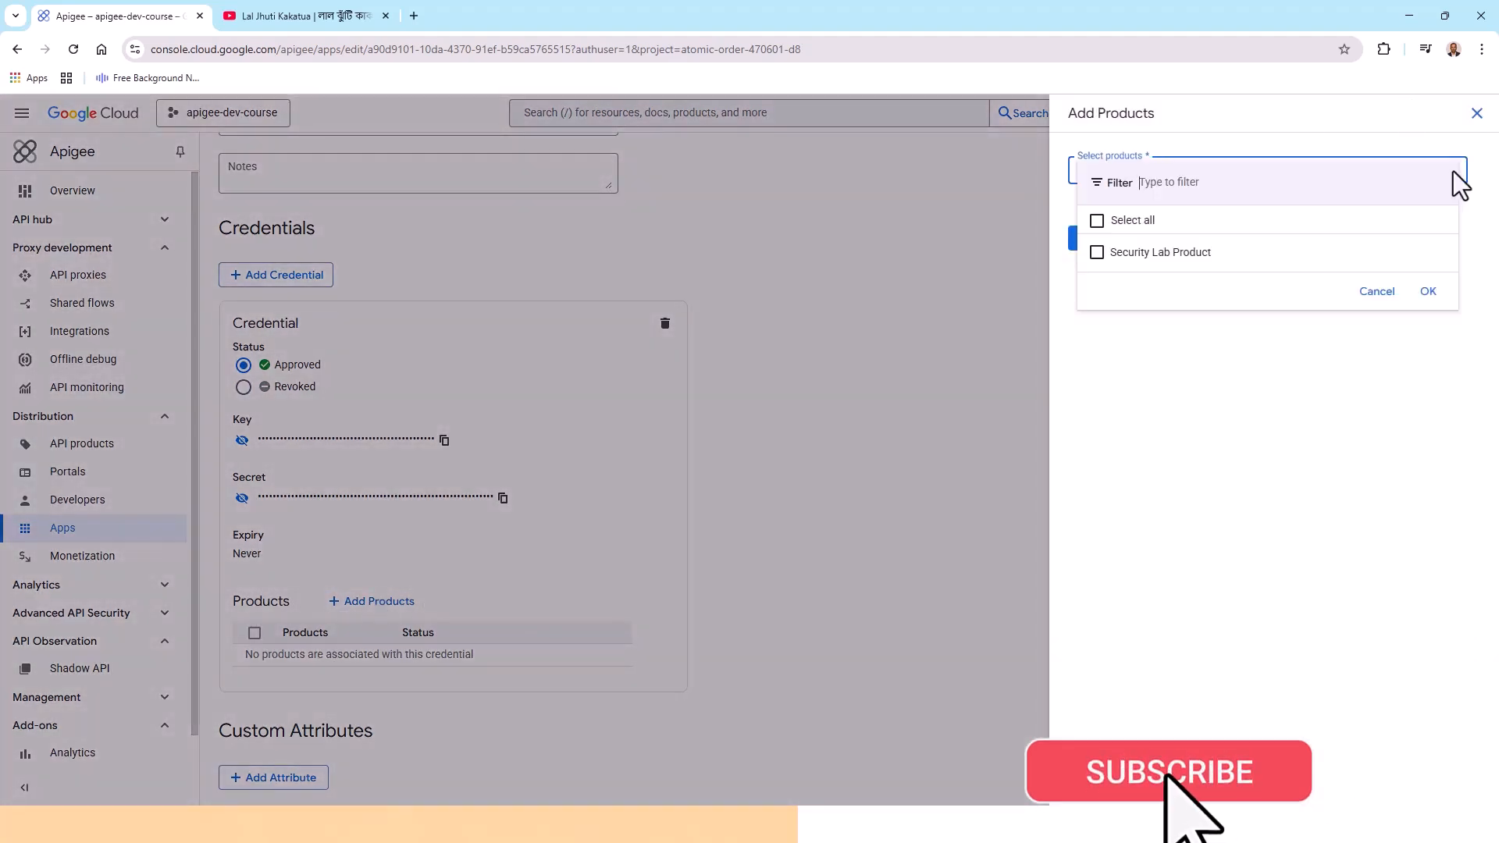
left_click(1101, 257)
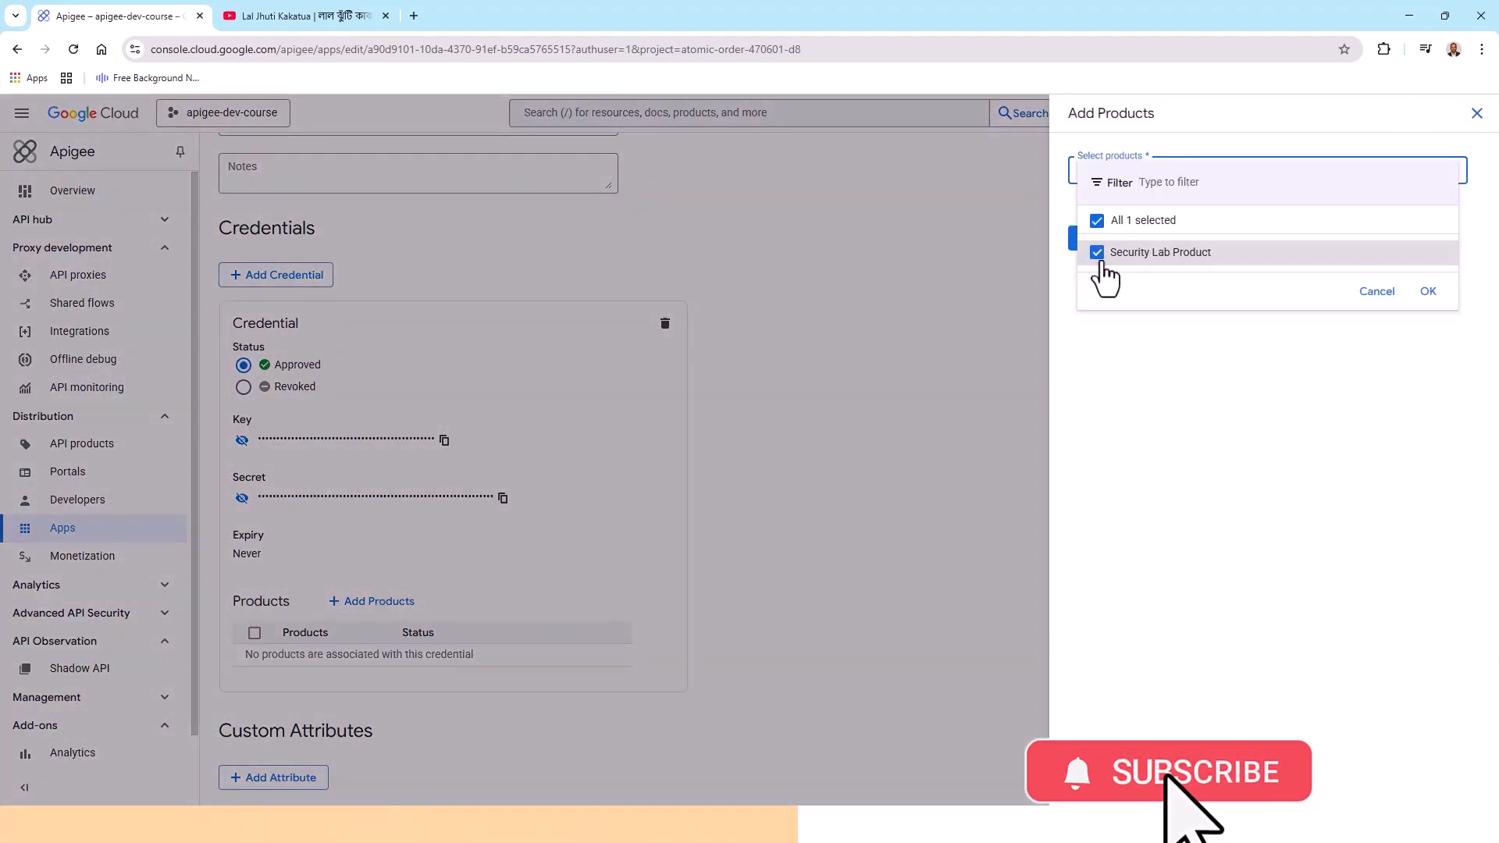
left_click(1429, 292)
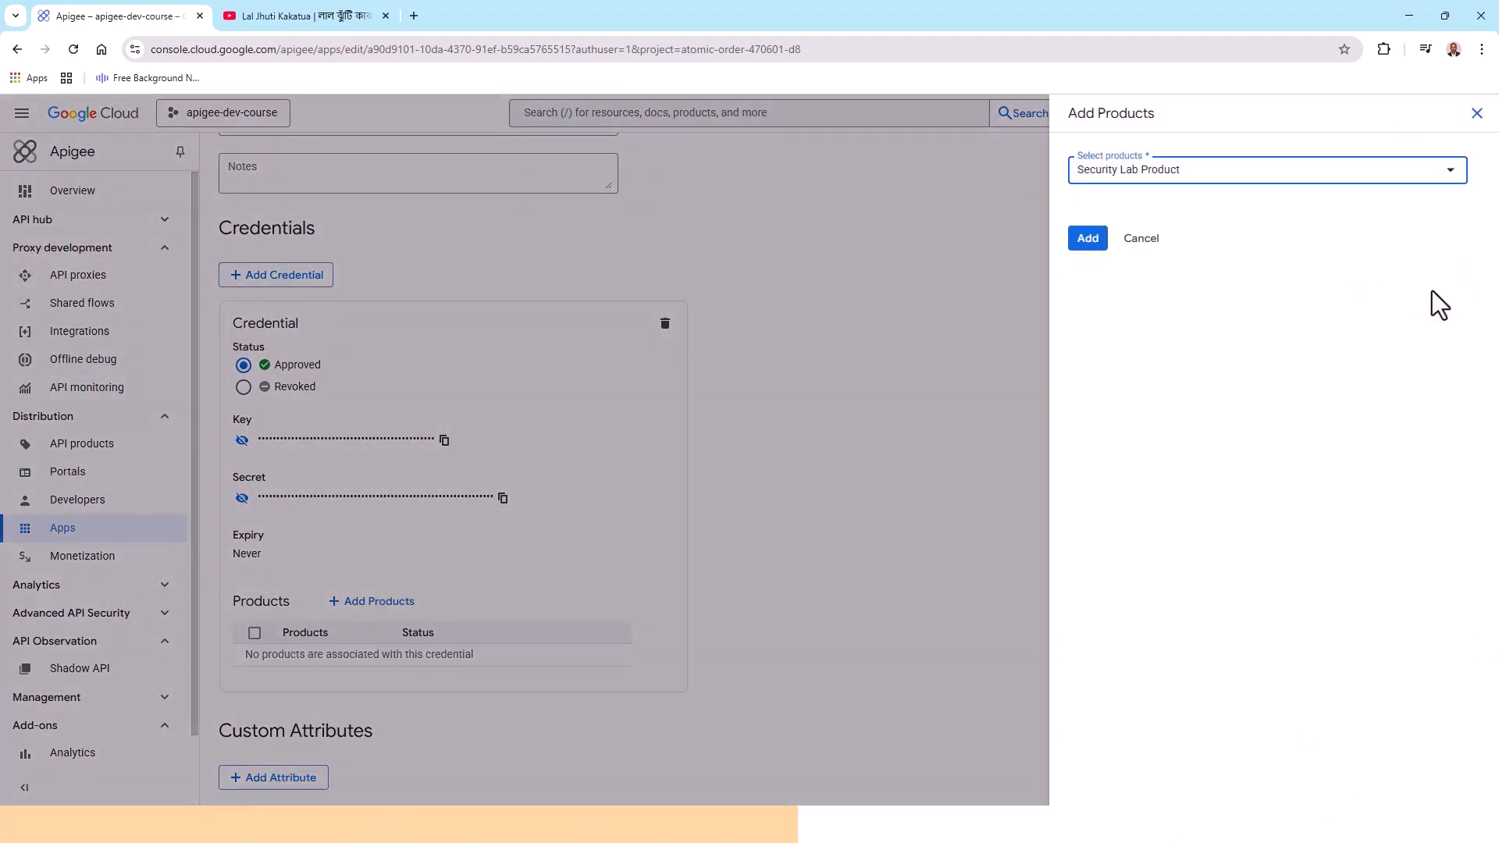
left_click(1097, 244)
scroll(874, 546, "down", 1)
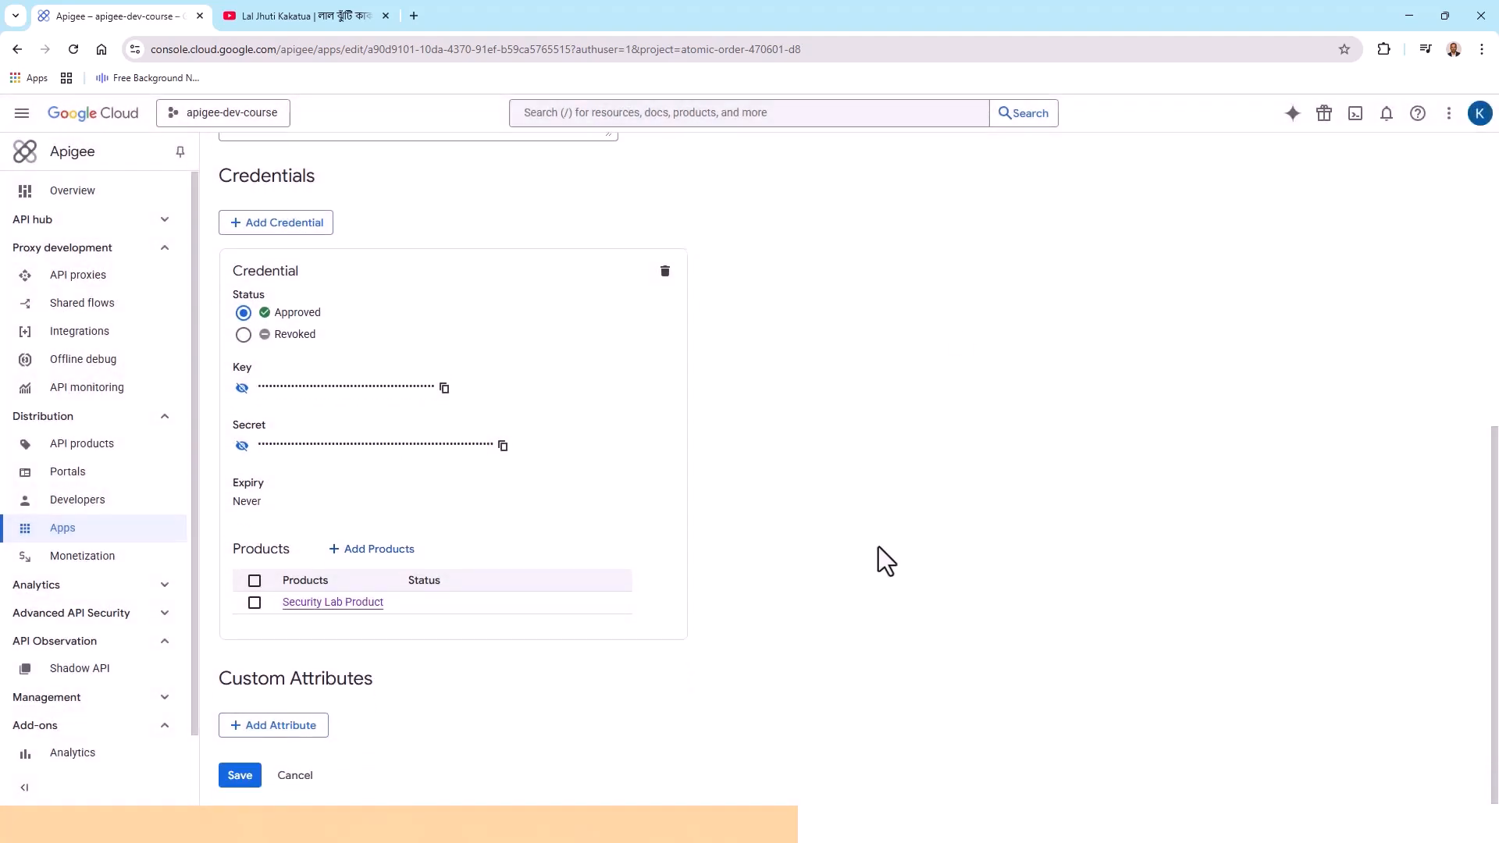
left_click(241, 775)
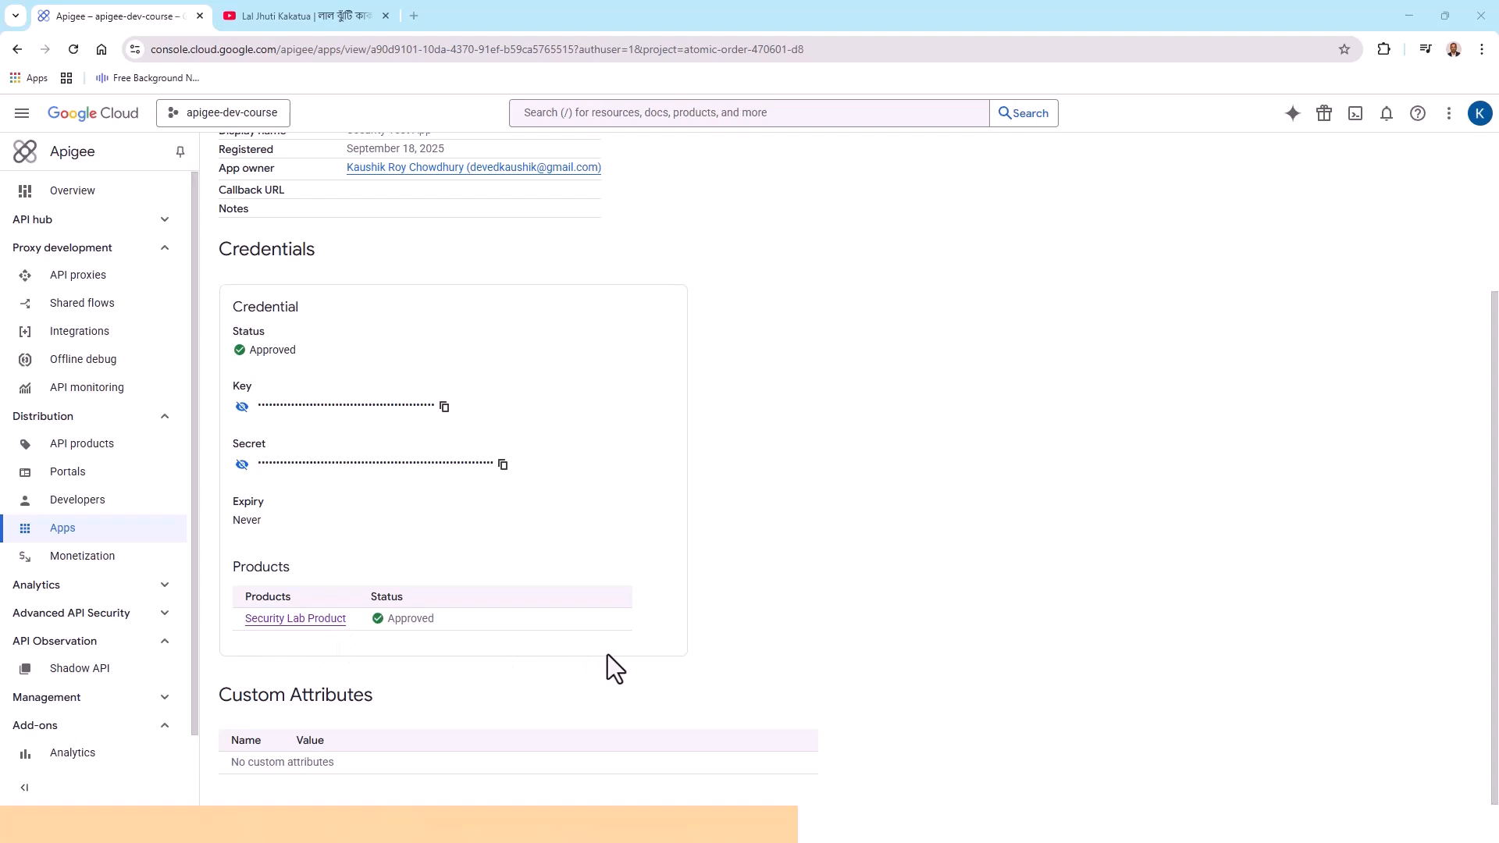
Copy the app's API key to the clipboard
scroll(616, 653, "up", 1)
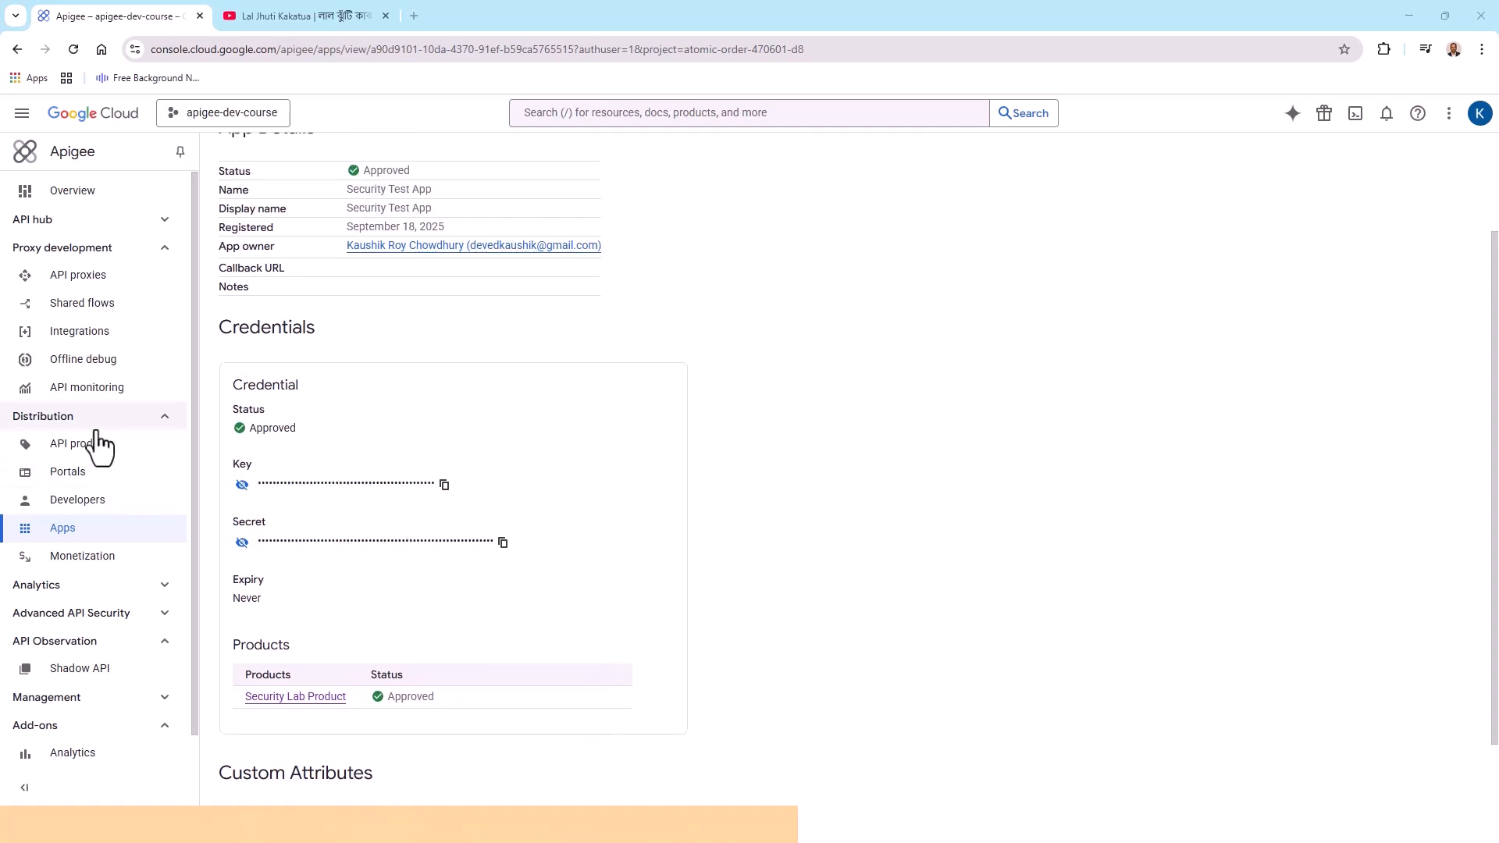
left_click(444, 485)
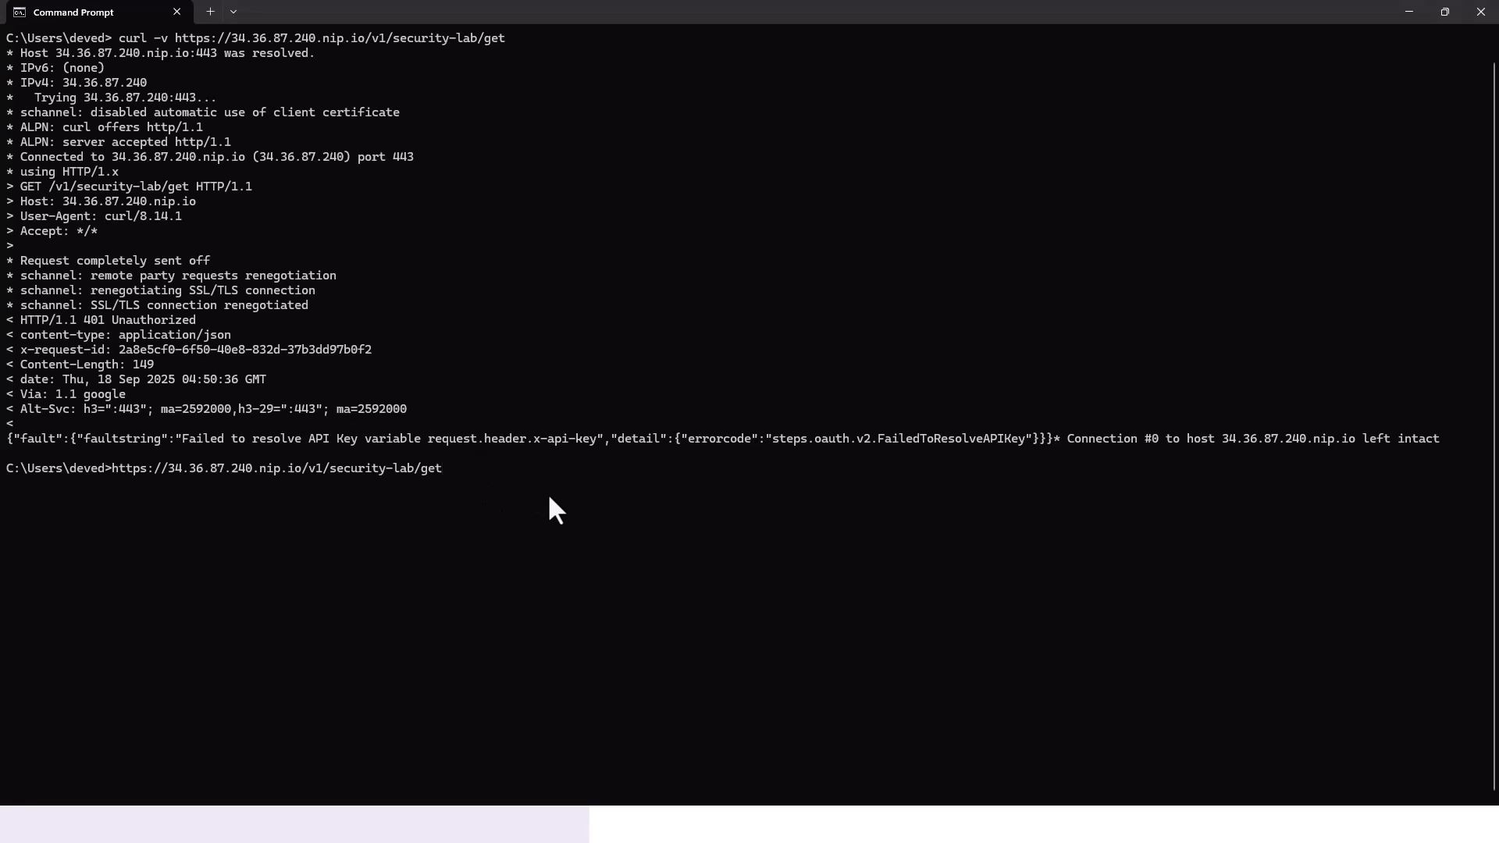
key("Return")
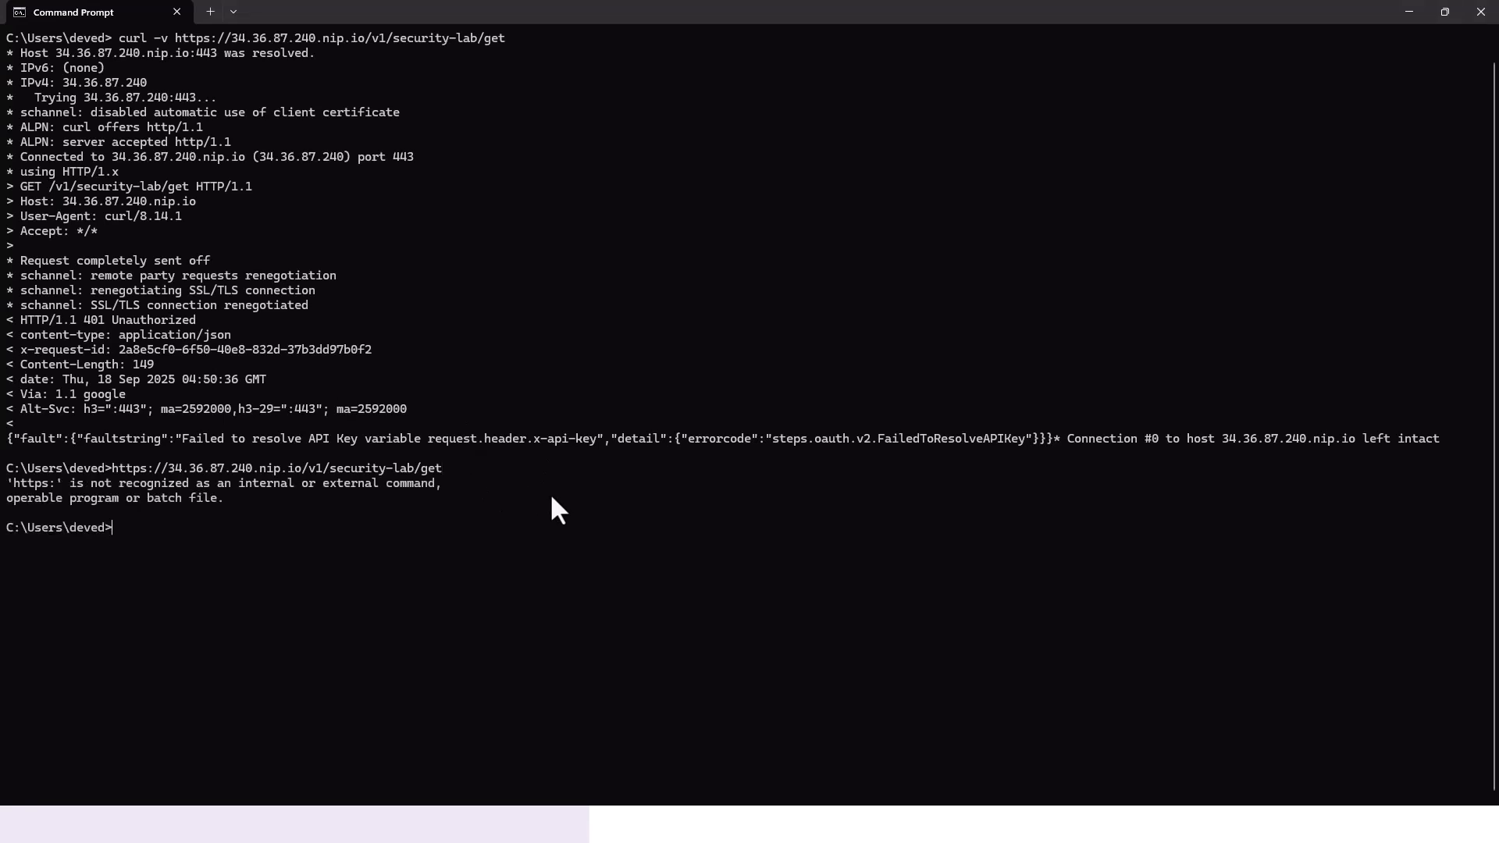
key("Up")
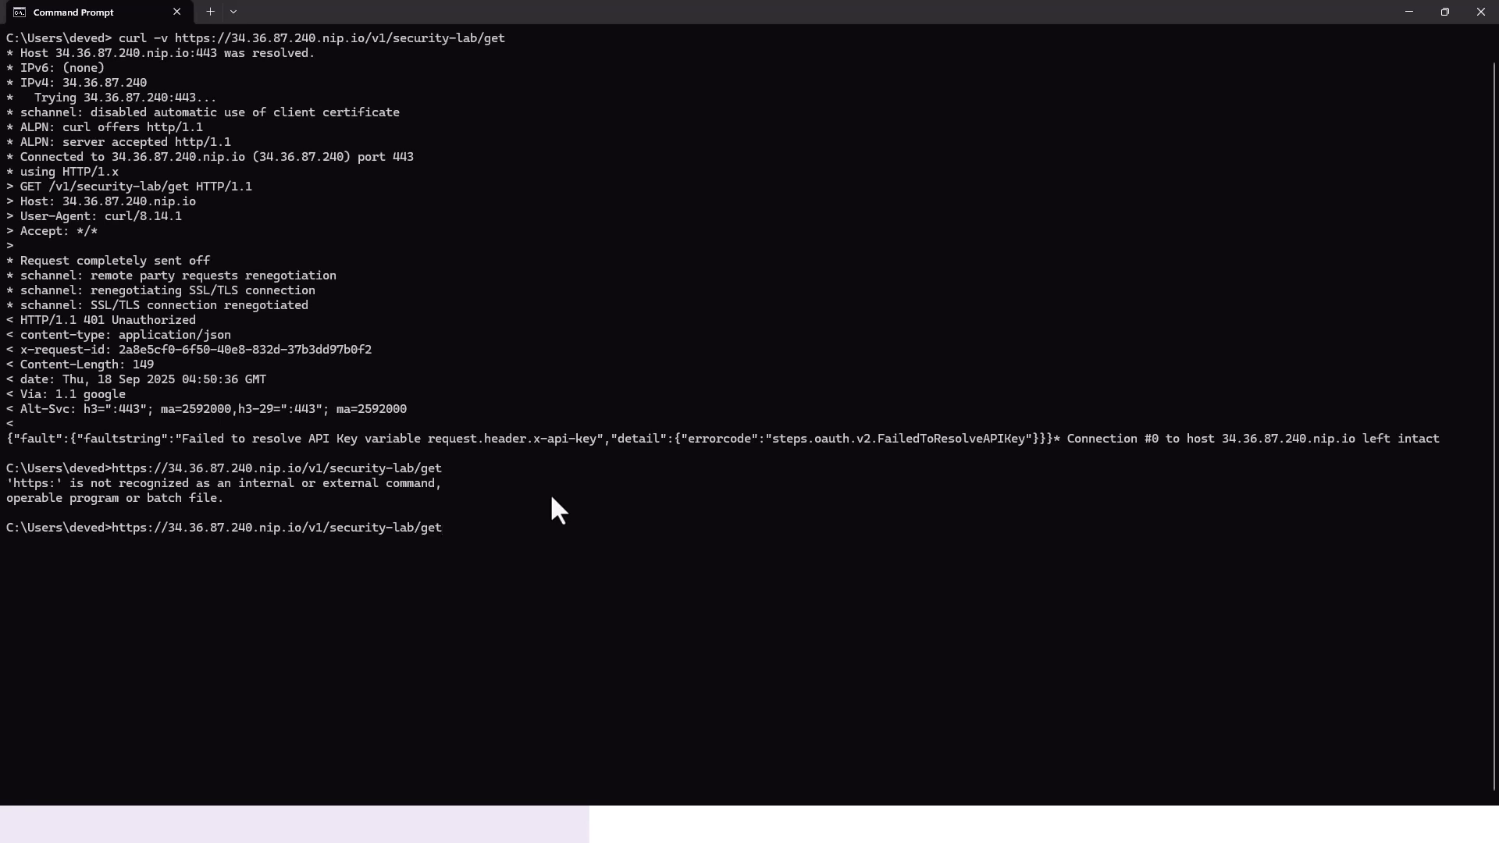
key("Escape")
key("ctrl+v")
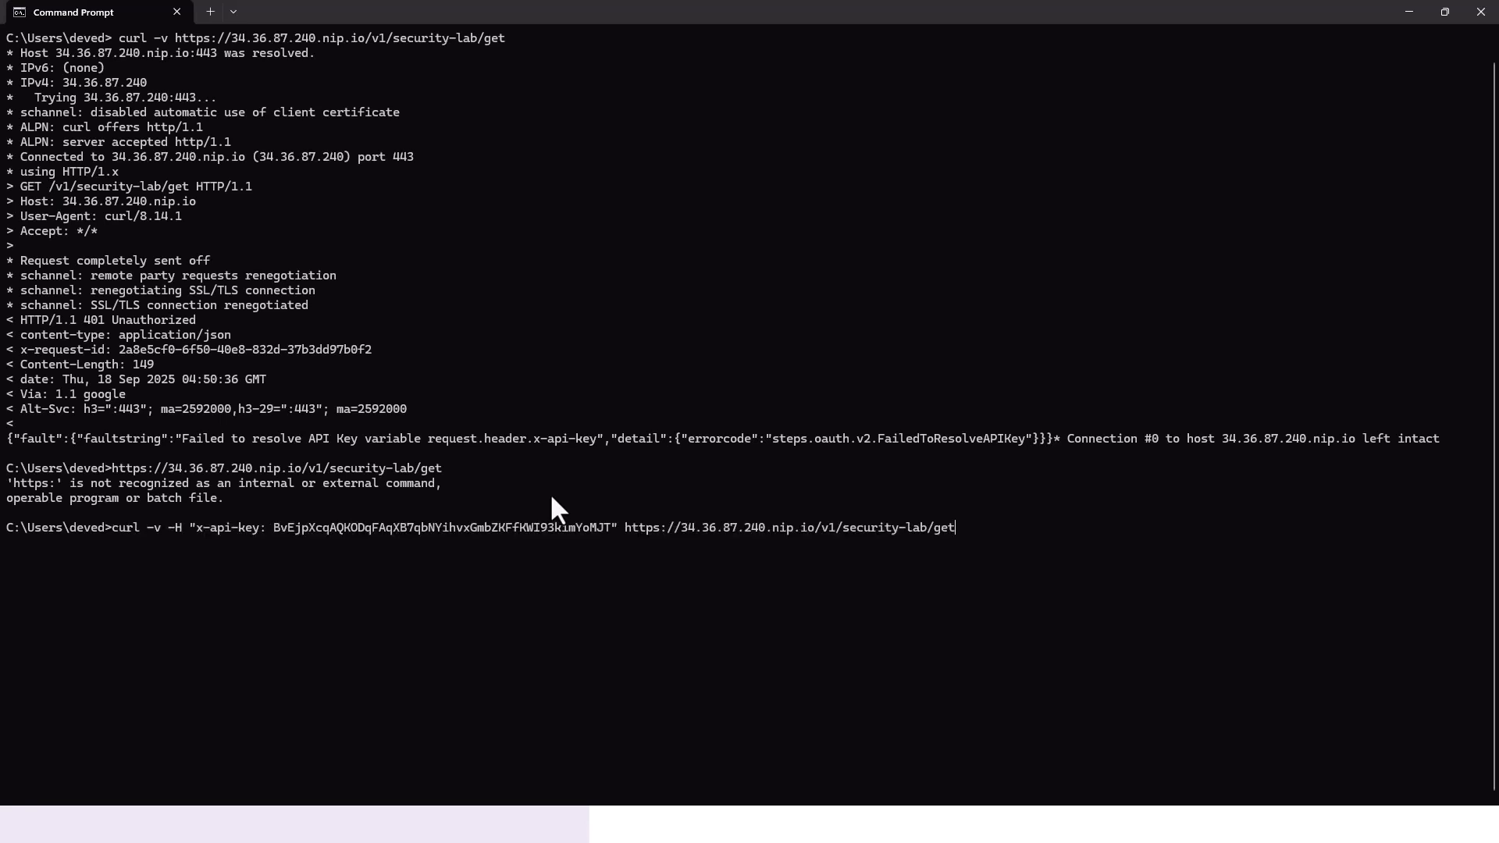
key("Up")
key("Up")
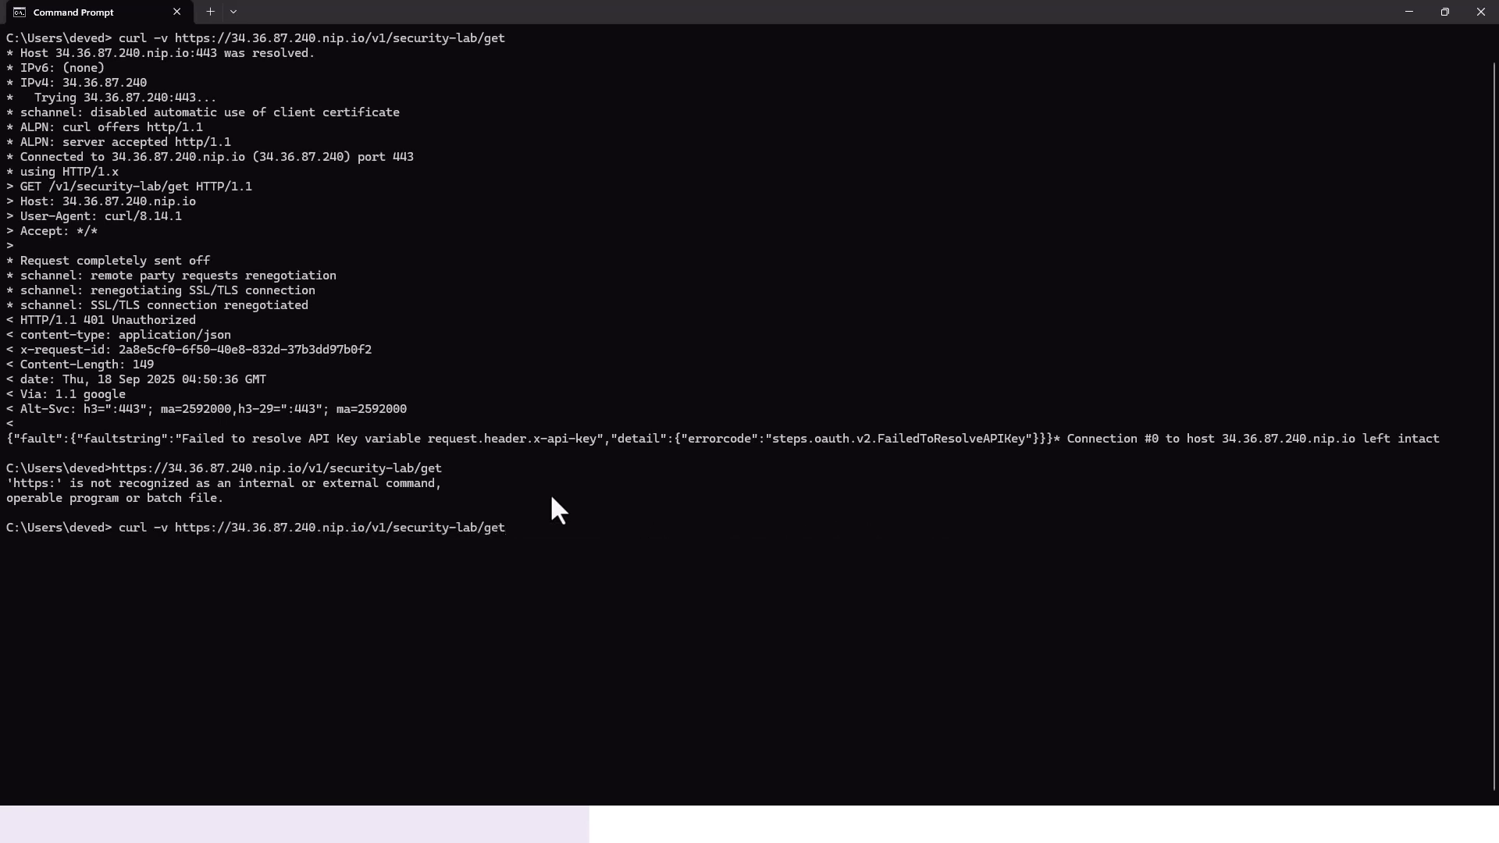
key("Return")
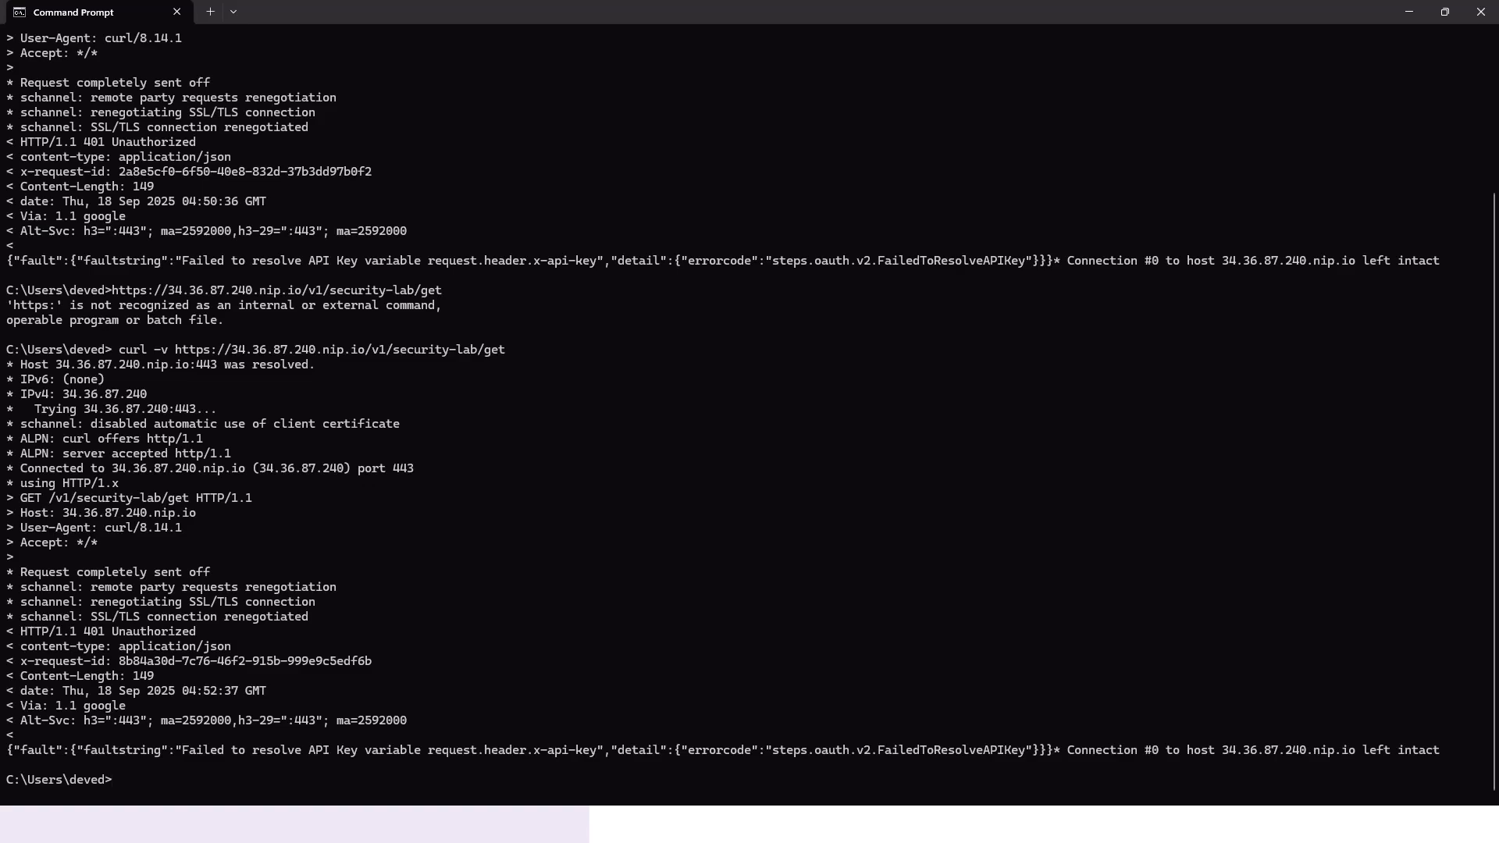
key("alt+Tab")
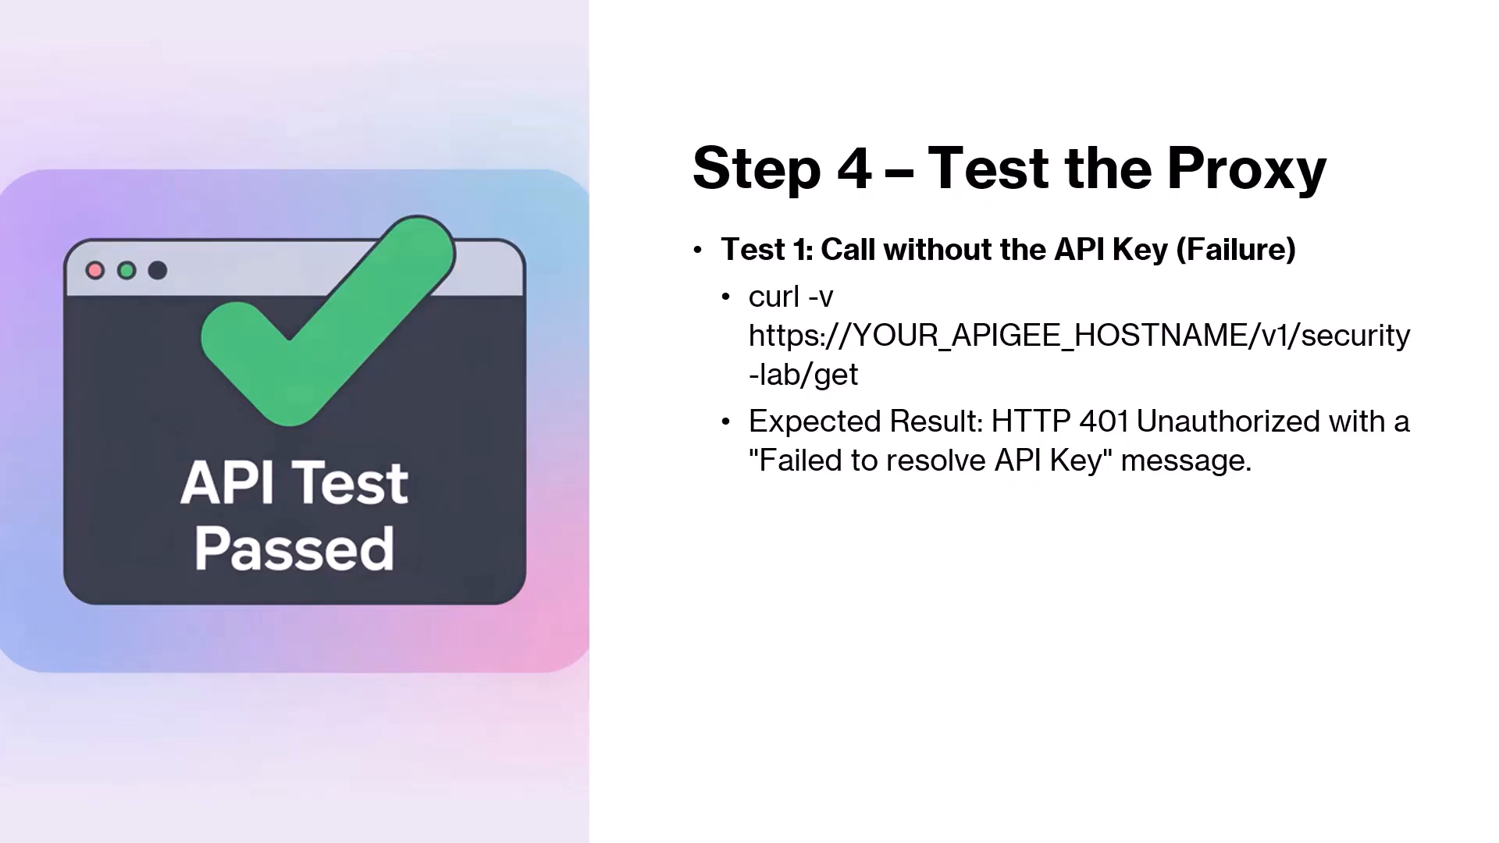
left_click(951, 493)
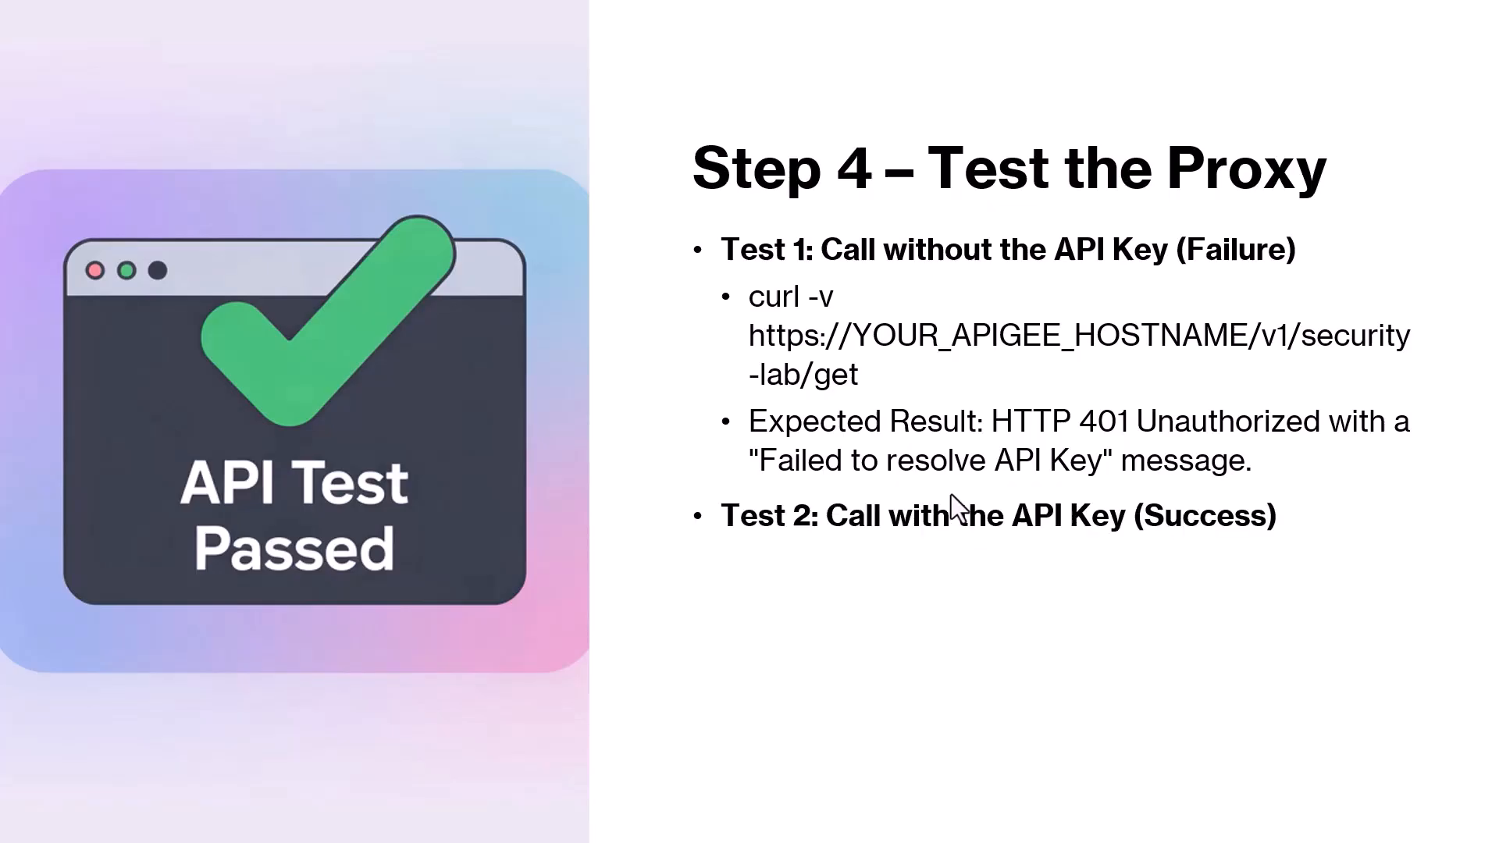
left_click(1000, 556)
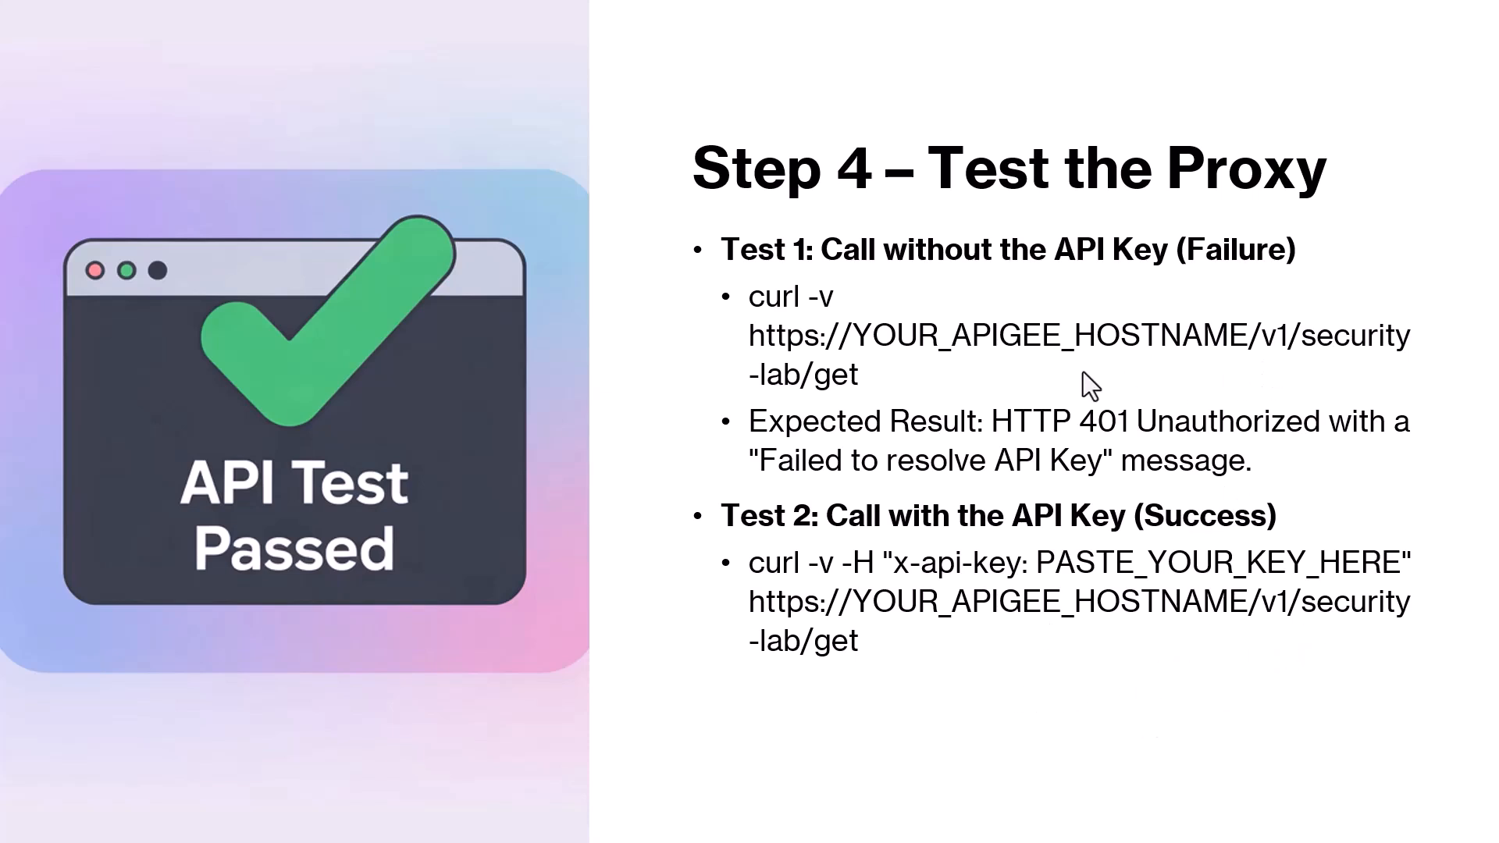
left_click(1047, 682)
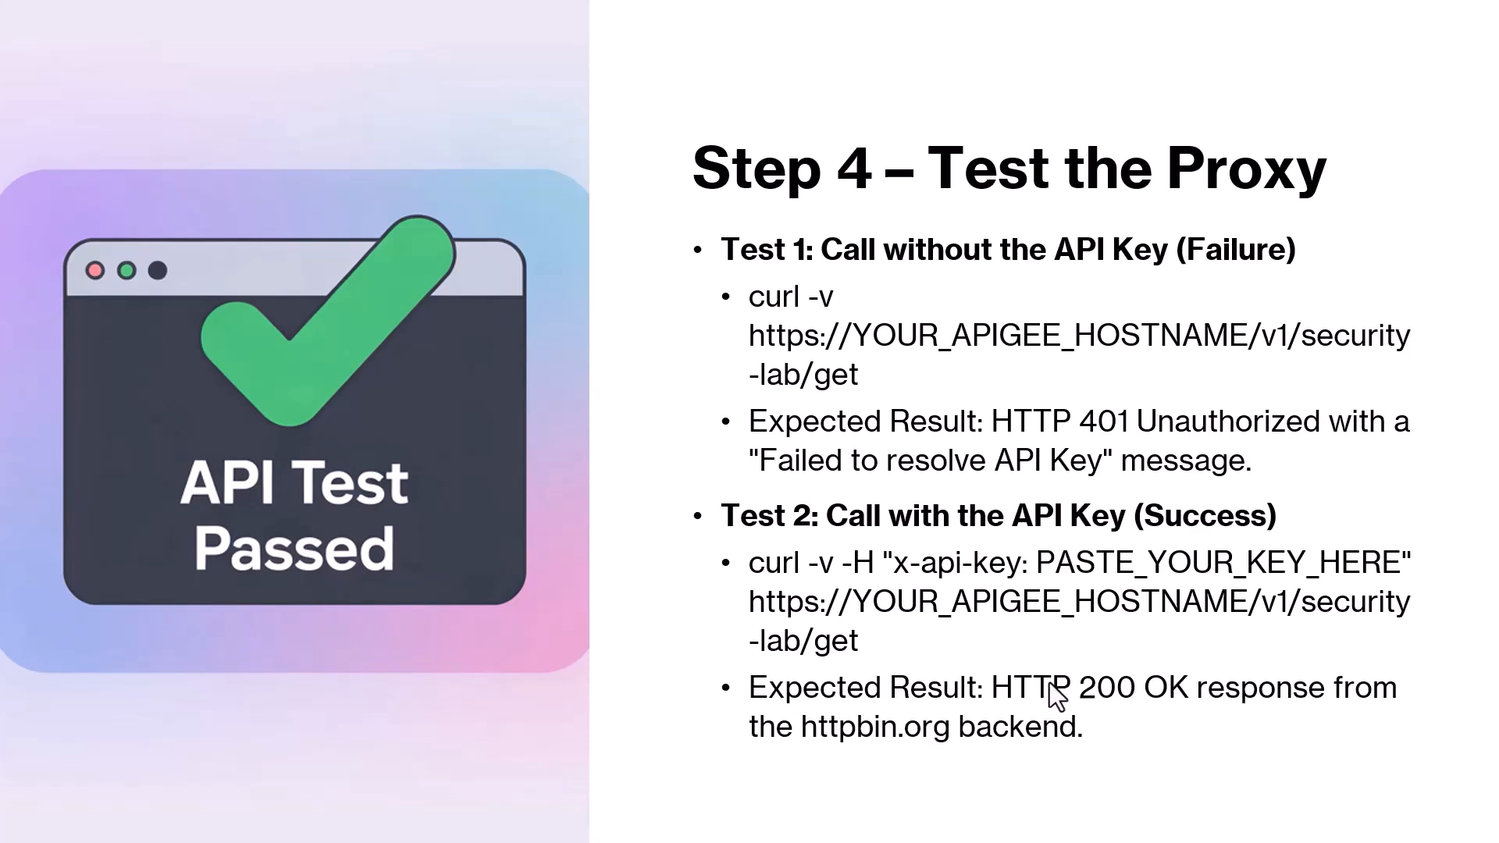